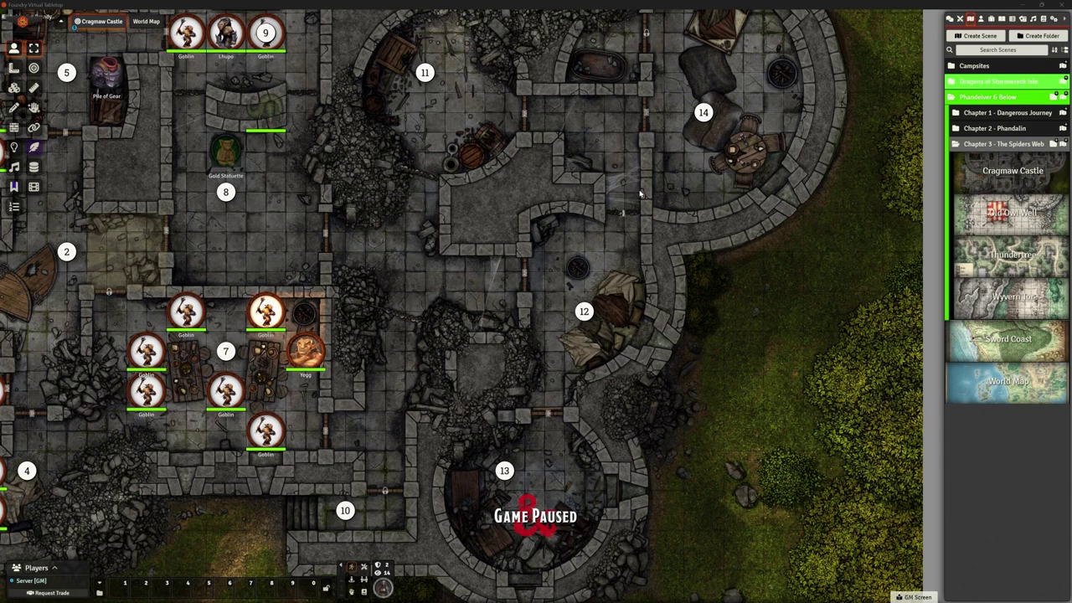
# Examine the Cragmaw Castle map around areas 11 to 14, including the rooms and passages surrounding area 12
pyautogui.scroll(-2, 512, 261)
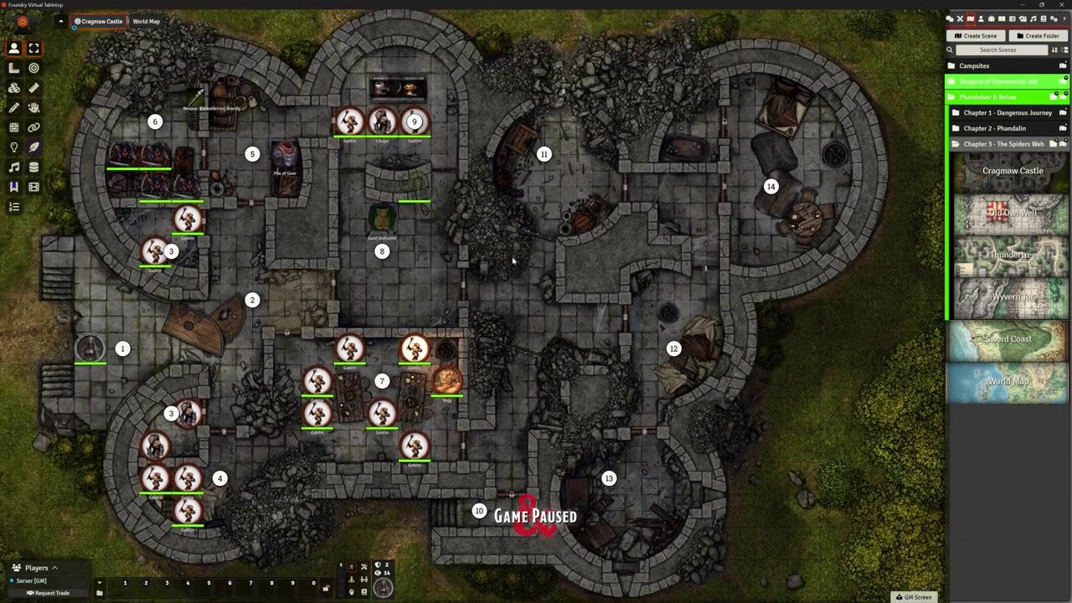
pyautogui.scroll(4, 512, 261)
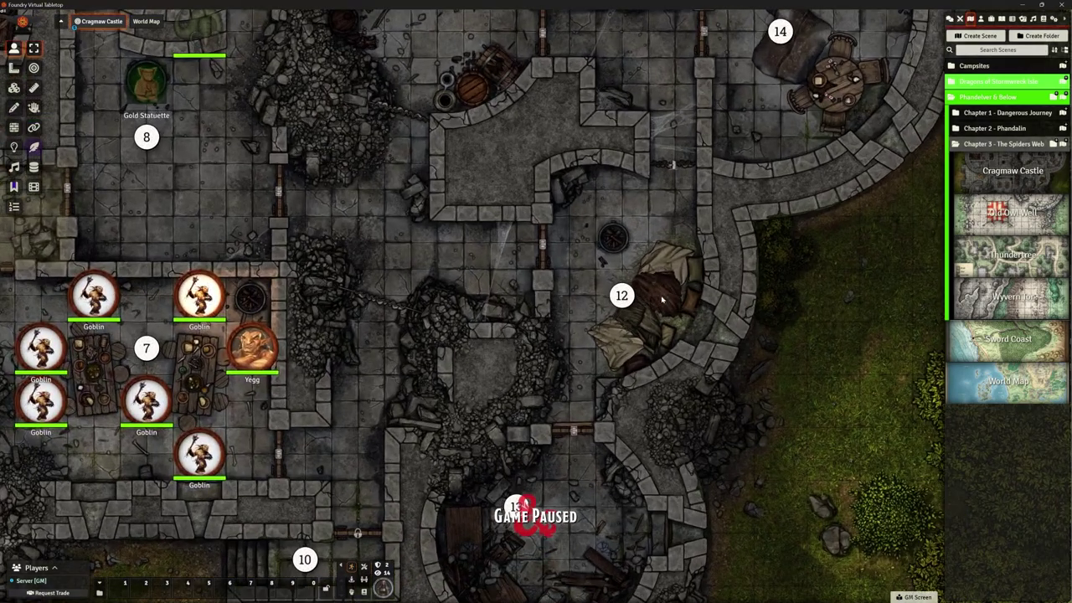
pyautogui.moveTo(661, 299); pyautogui.dragTo(634, 309)
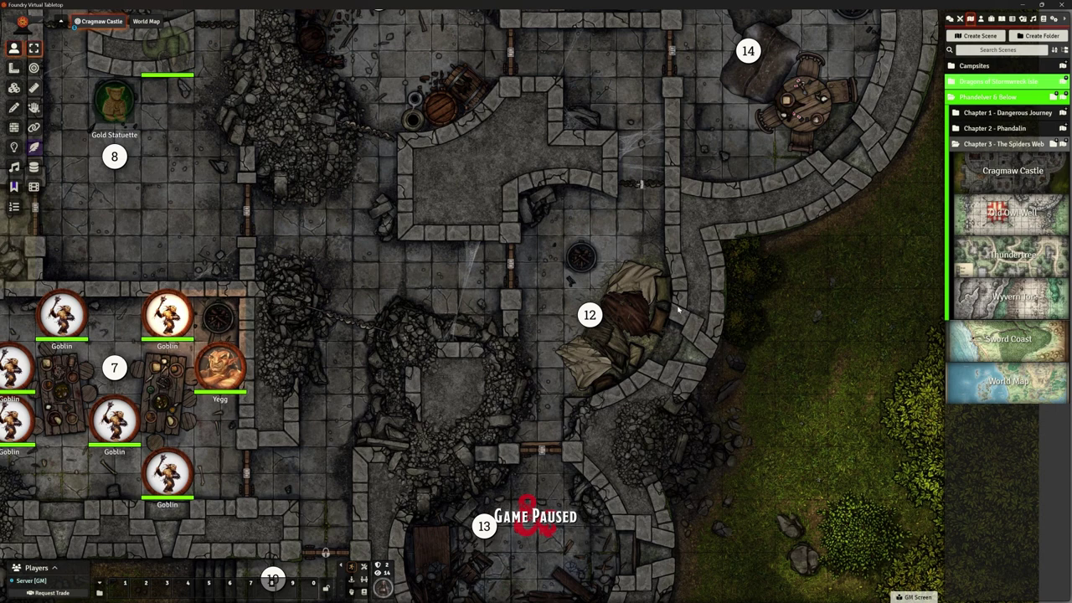
pyautogui.scroll(-1, 662, 286)
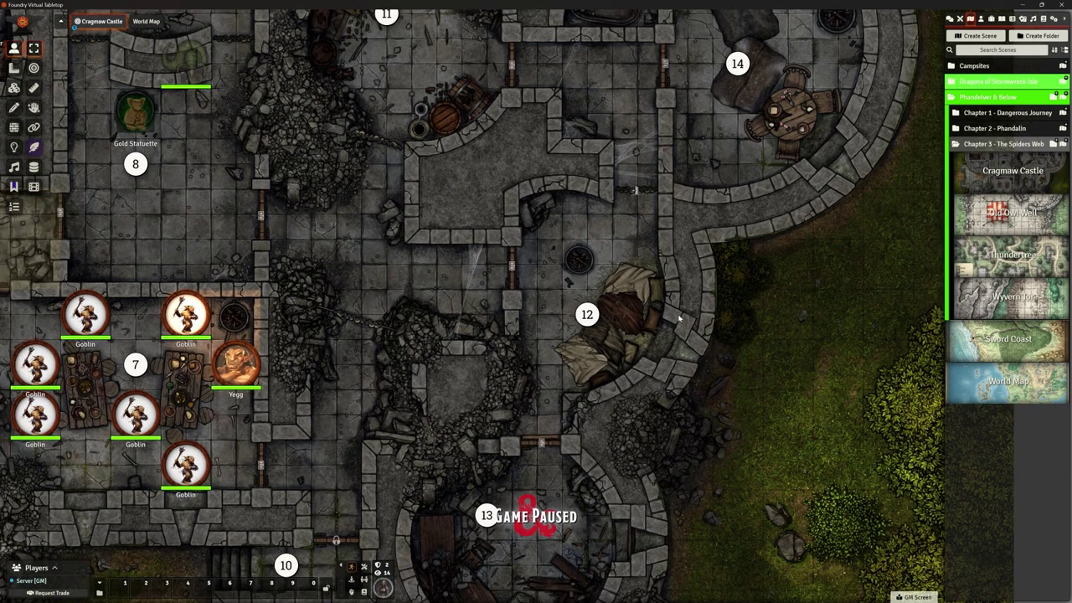
pyautogui.press('Left')
pyautogui.press('Up')
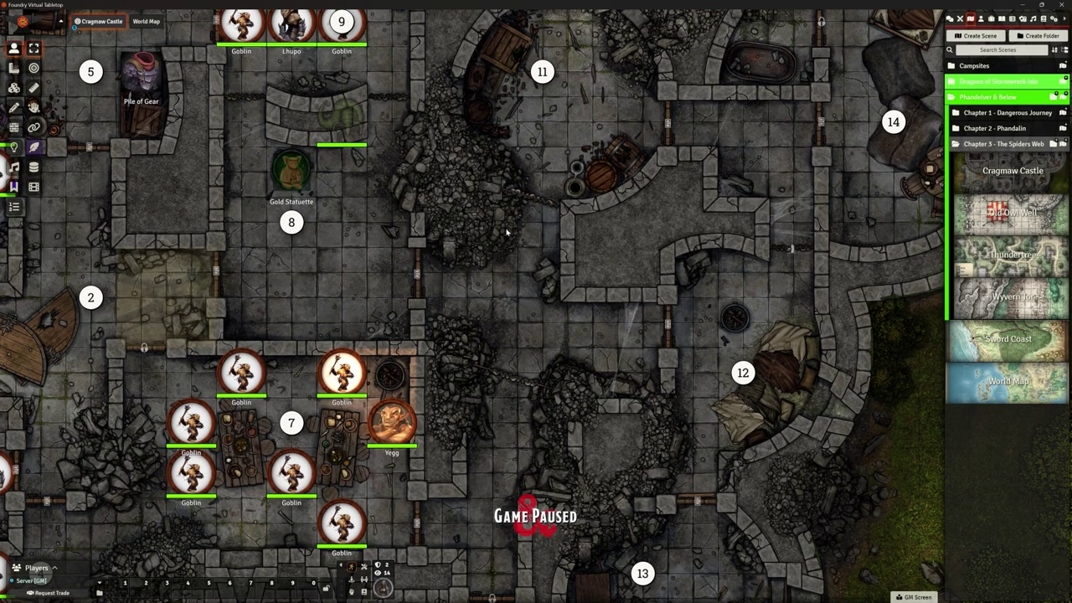
pyautogui.press('Left')
pyautogui.press('Up')
pyautogui.press('Right')
pyautogui.press('Down')
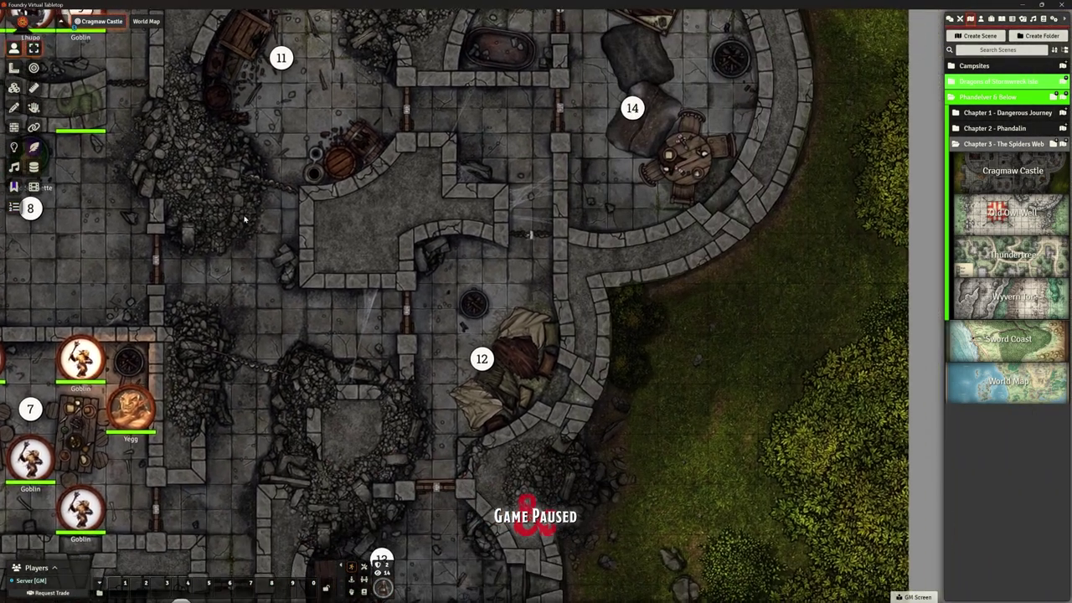
pyautogui.press('Down')
pyautogui.press('Left')
pyautogui.press('Up')
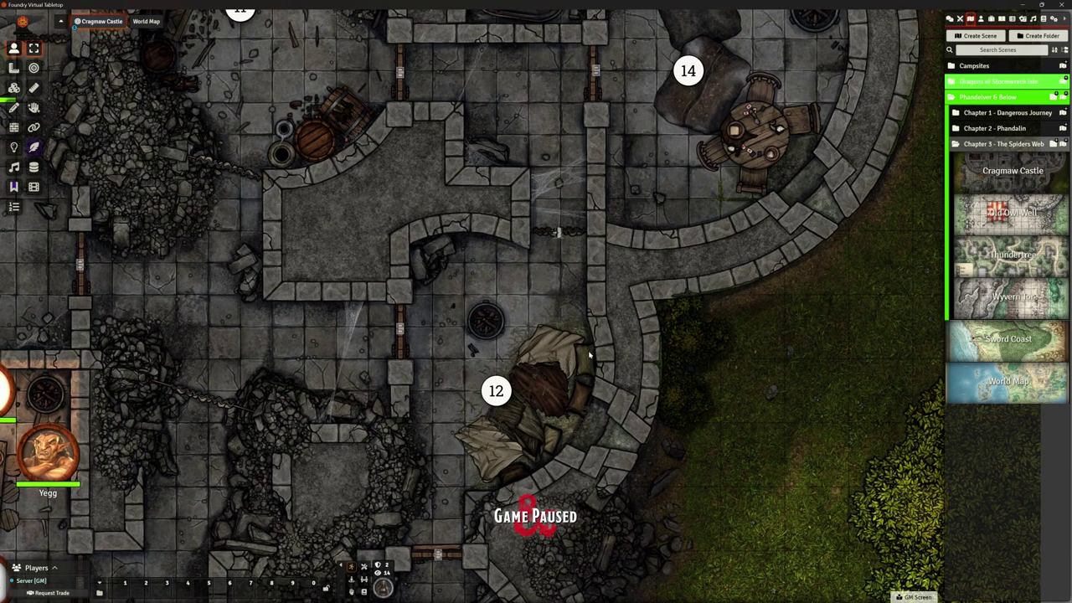
pyautogui.scroll(-3, 609, 366)
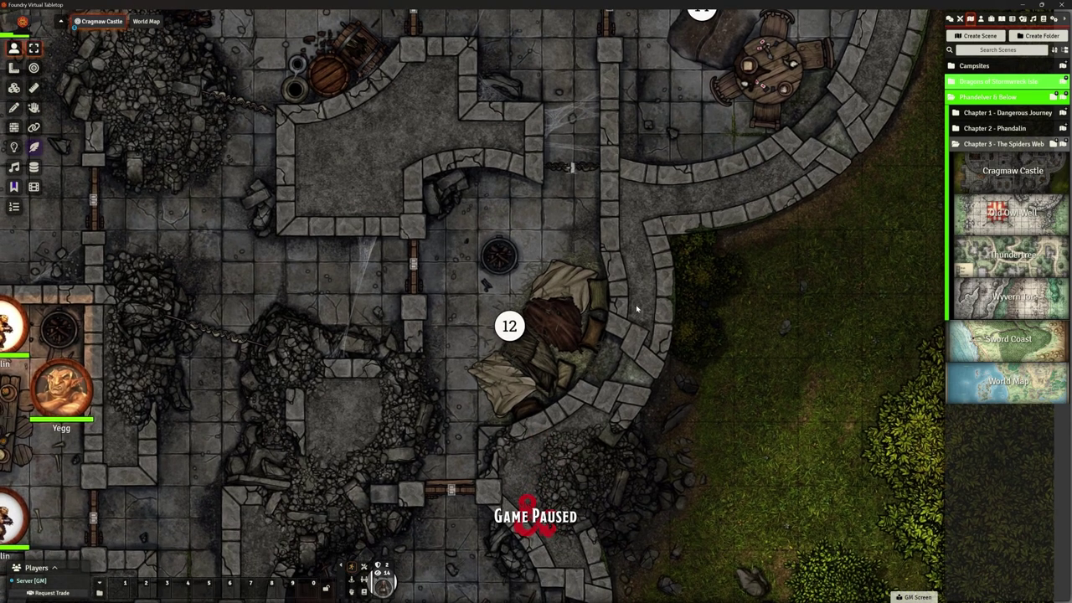
pyautogui.scroll(-1, 632, 305)
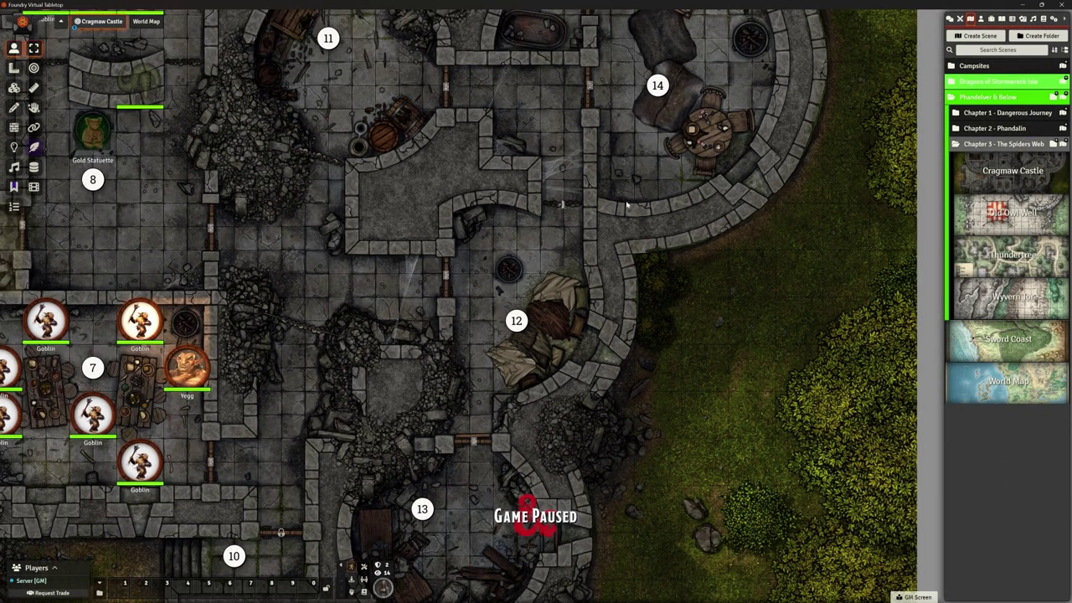
# Open the Guard Quarters page of the Chapter 3 Cragmaw Castle journal for editing
pyautogui.click(1001, 19)
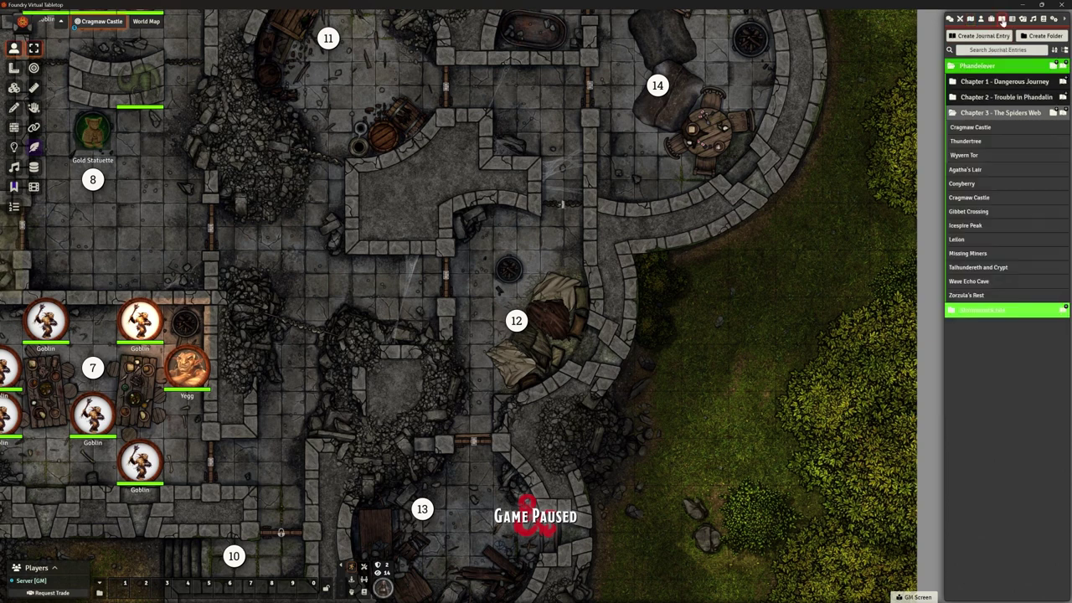
pyautogui.click(972, 127)
pyautogui.moveTo(586, 469); pyautogui.dragTo(453, 419)
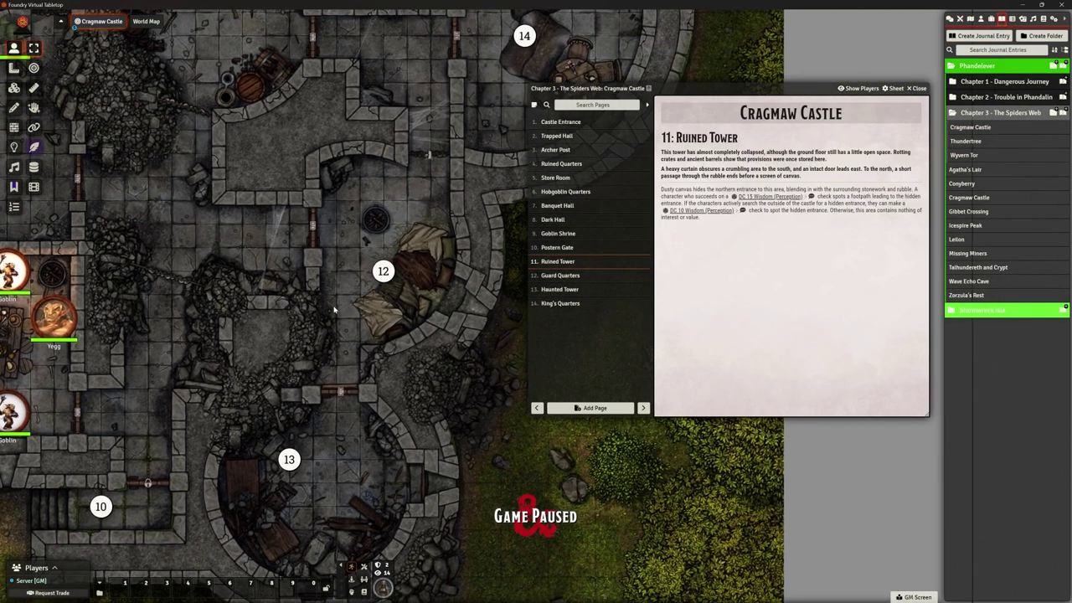
pyautogui.click(553, 278)
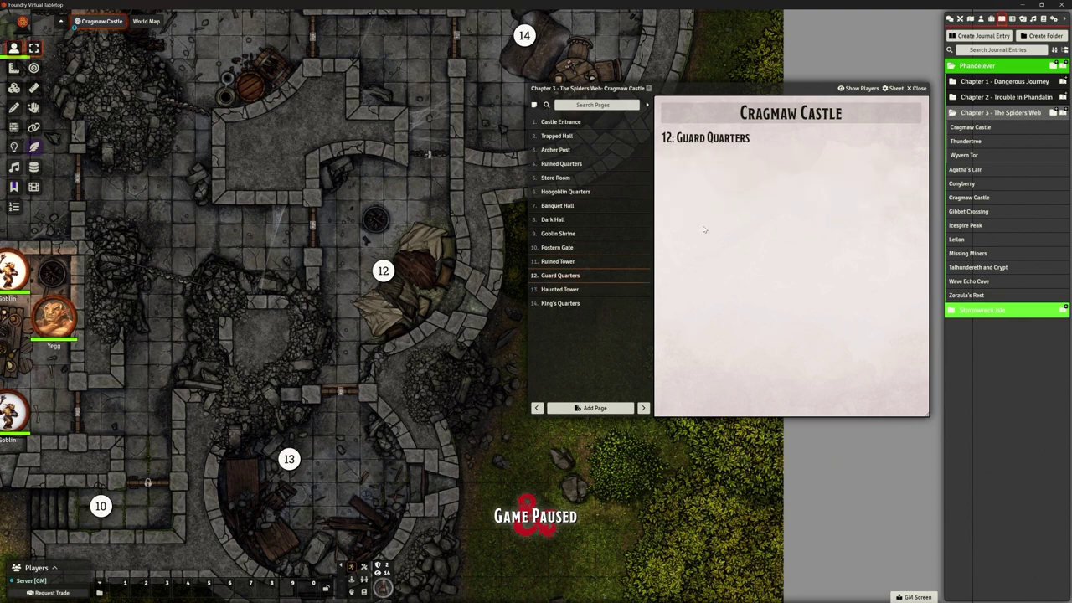
pyautogui.click(914, 139)
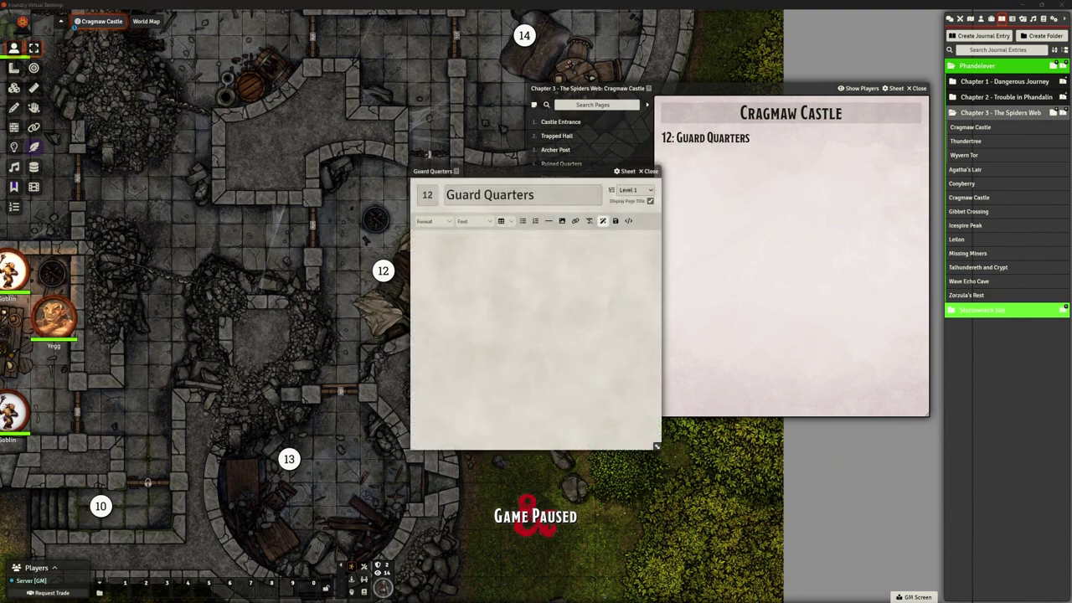
# Fill the Guard Quarters page with the bold description of four armored Humanoids, followed by the plain hobgoblin guard and former parlor notes
pyautogui.click(485, 254)
pyautogui.write('Four armored Humanoids stand around a stone brazier full of coals that glows in the middle of this small barrack. Four straw pallets line the east wall. The wall to the south has collapsed, but a boarded-up door in that direction is still standing. A door in better condition leads west, while a curtain hangs in an archway to the north.')
pyautogui.moveTo(554, 266); pyautogui.dragTo(417, 239)
pyautogui.moveTo(546, 268); pyautogui.dragTo(417, 240)
pyautogui.hotkey('ctrl', 'b')
pyautogui.click(572, 262)
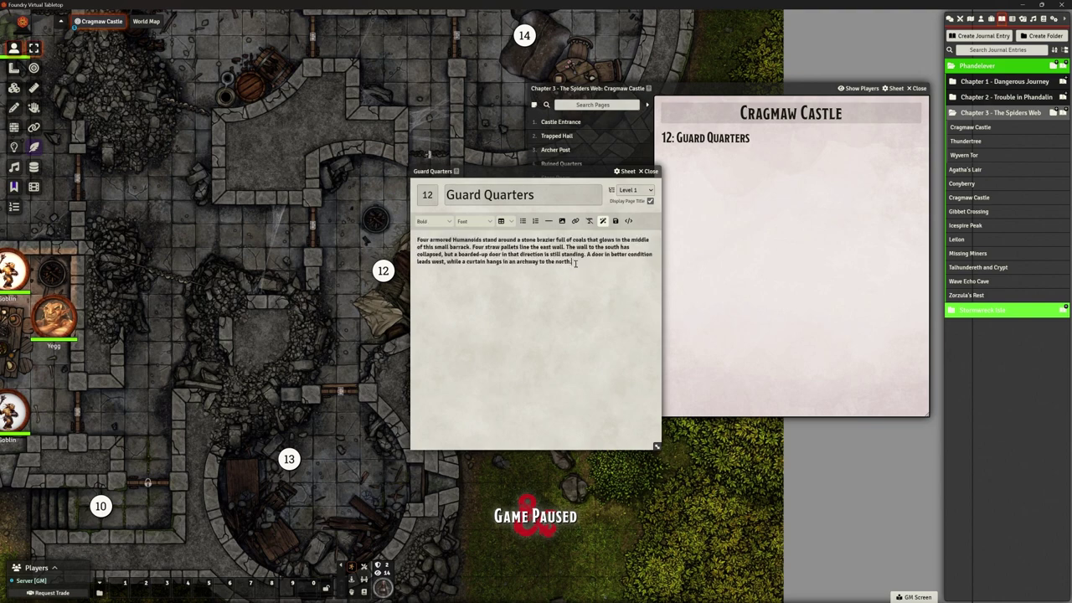
pyautogui.press('Return')
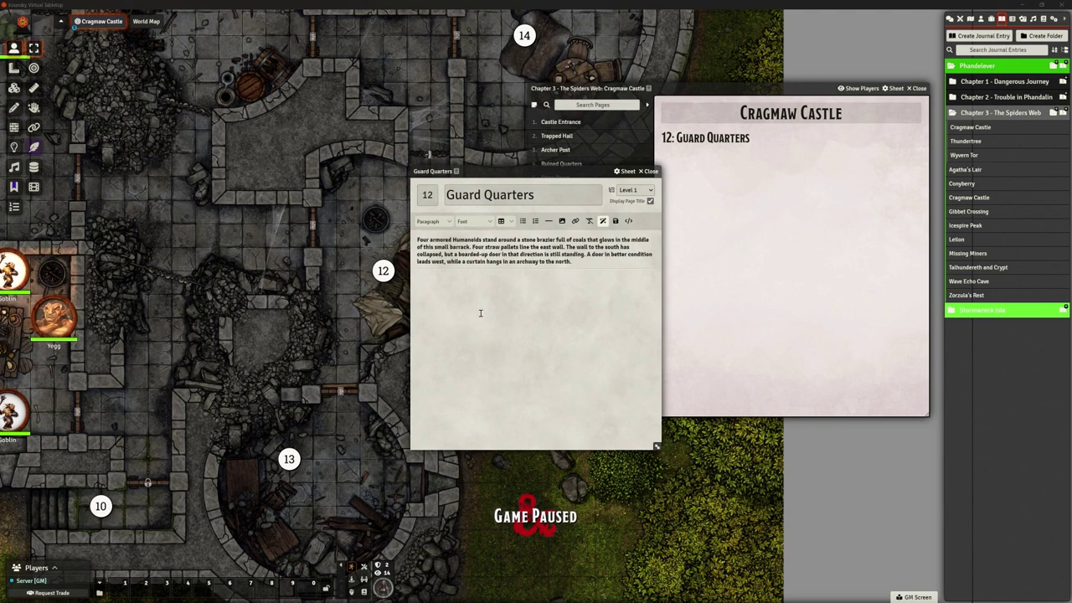
pyautogui.write("Four hobgoblins stand guard in this room. They keep watch from the arrow slit, so any characters creeping around outside the east side of the castle are likely to be spotted and attacked. The hobgoblins are smart, tough, and loyal to King Grol. At the start of combat, one hobgoblin runs to warn the king in area C14, then returns 2 rounds later to rejoin the fray. This area was once a parlor for the castle's original occupants, though its rotted furnishings were broken up by the Cragmaws and used for firewood.")
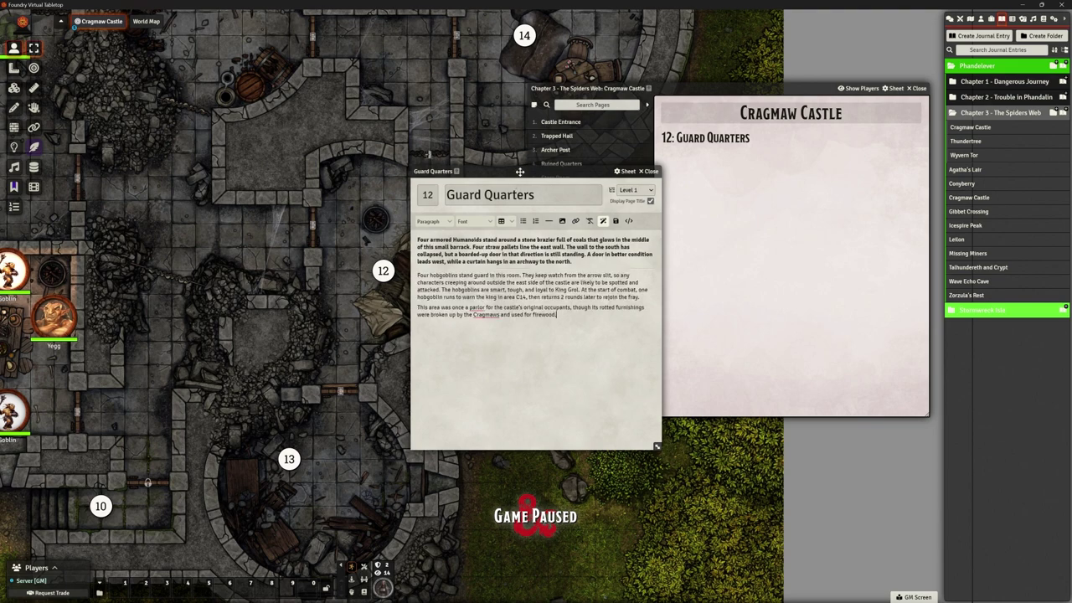
# Place four Hobgoblin tokens in area 12: one near the upper wall and three around the straw pallets
pyautogui.moveTo(512, 172); pyautogui.dragTo(592, 161)
pyautogui.click(982, 20)
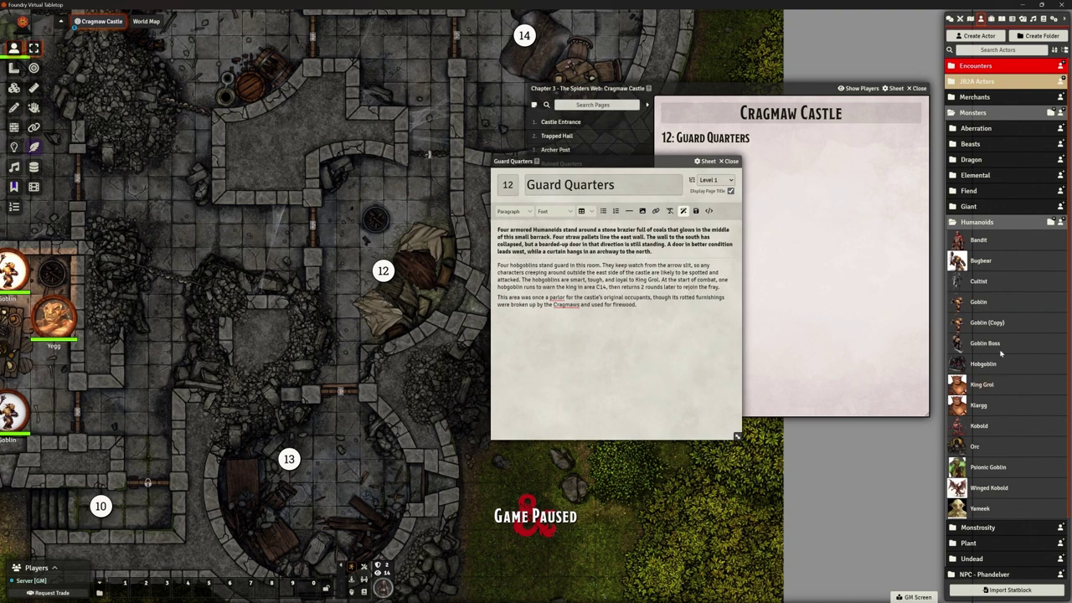
pyautogui.moveTo(983, 365); pyautogui.dragTo(339, 477)
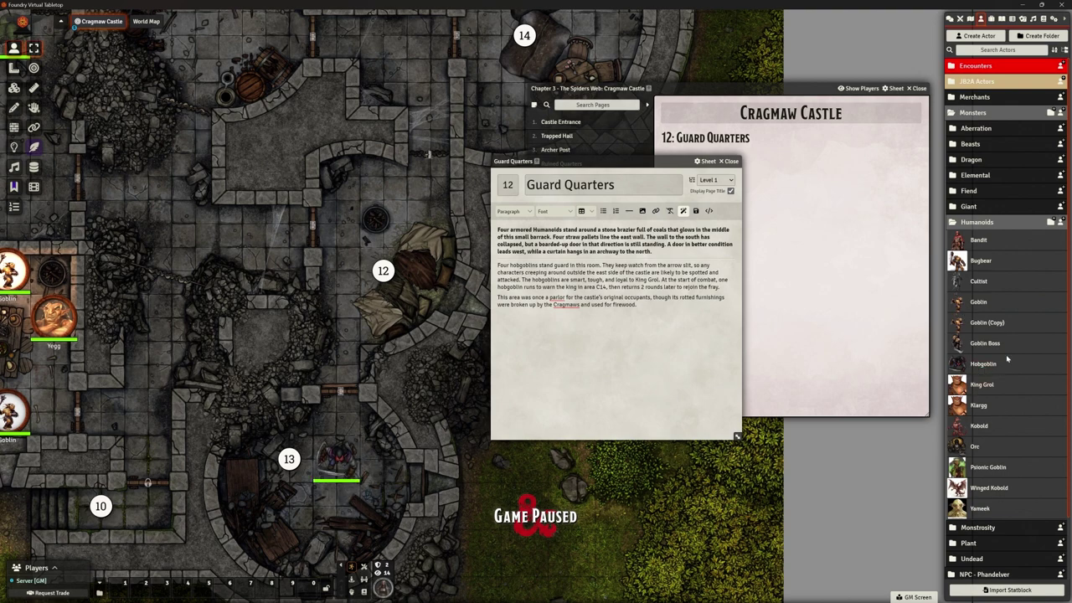
pyautogui.moveTo(984, 364); pyautogui.dragTo(379, 509)
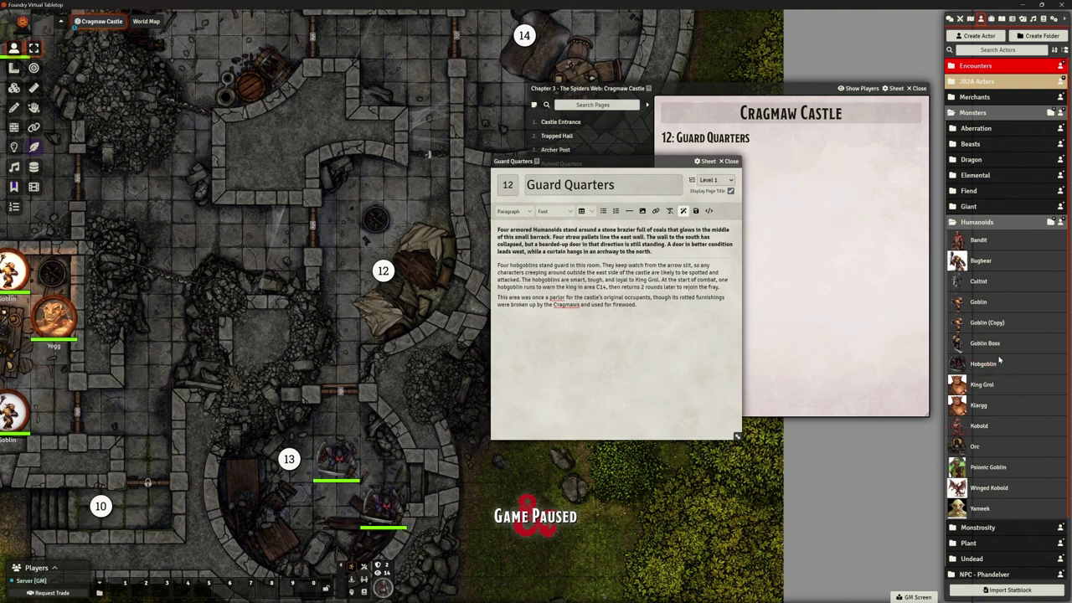
pyautogui.moveTo(336, 459); pyautogui.dragTo(350, 191)
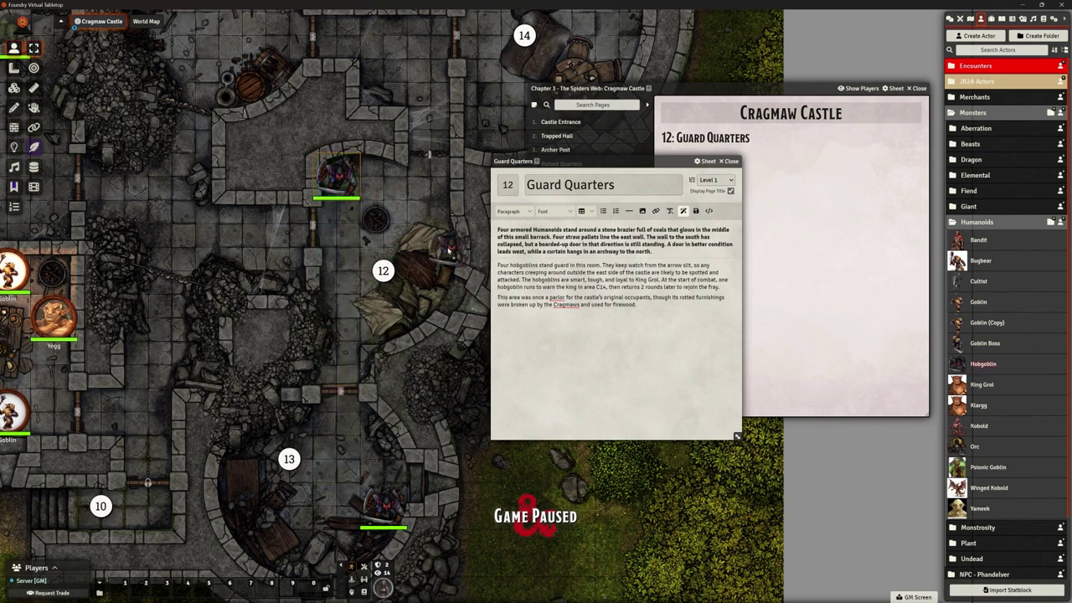
pyautogui.moveTo(444, 243); pyautogui.dragTo(444, 243)
pyautogui.moveTo(982, 364)
pyautogui.mouseDown()
pyautogui.moveTo(422, 401)
pyautogui.moveTo(385, 343)
pyautogui.mouseUp()
pyautogui.moveTo(380, 508); pyautogui.dragTo(431, 266)
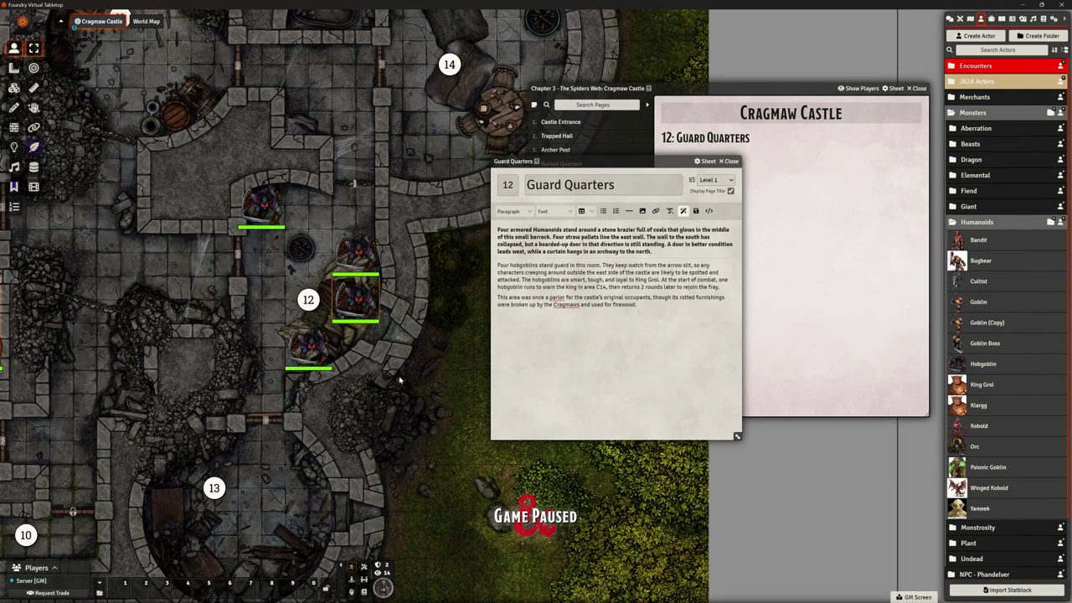
# Replace the name King Grol in the hobgoblin paragraph with a link to the King Grol actor
pyautogui.scroll(3, 400, 328)
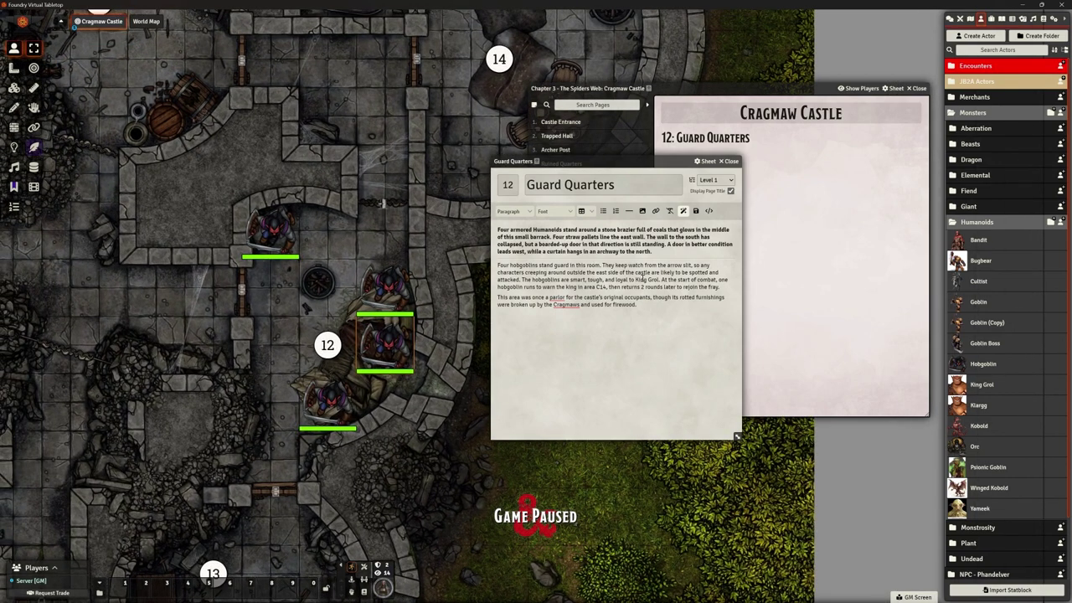
pyautogui.moveTo(441, 461); pyautogui.dragTo(409, 406)
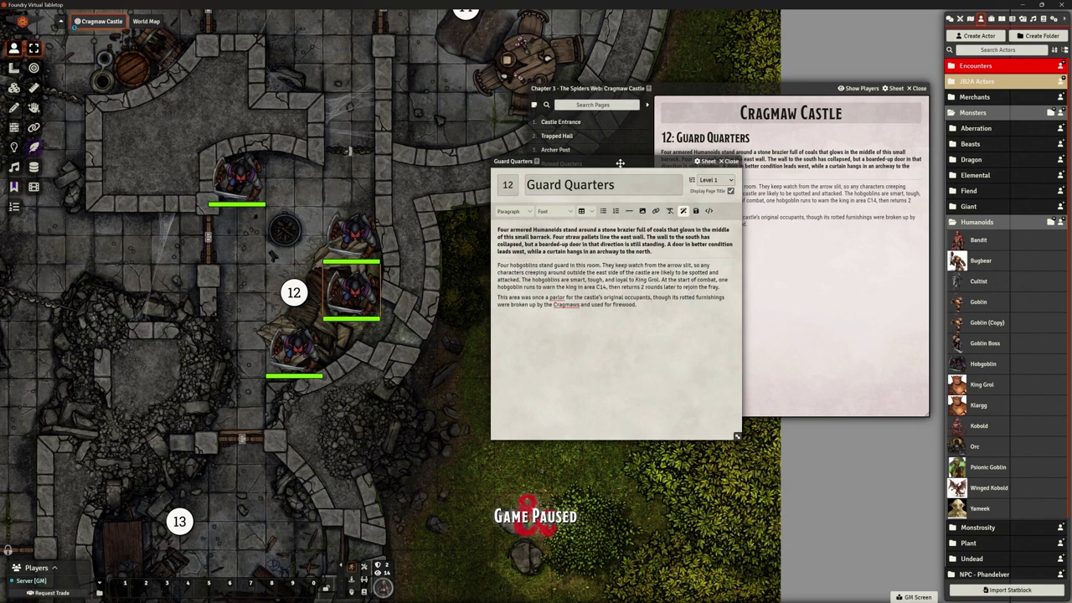
pyautogui.moveTo(620, 164); pyautogui.dragTo(571, 252)
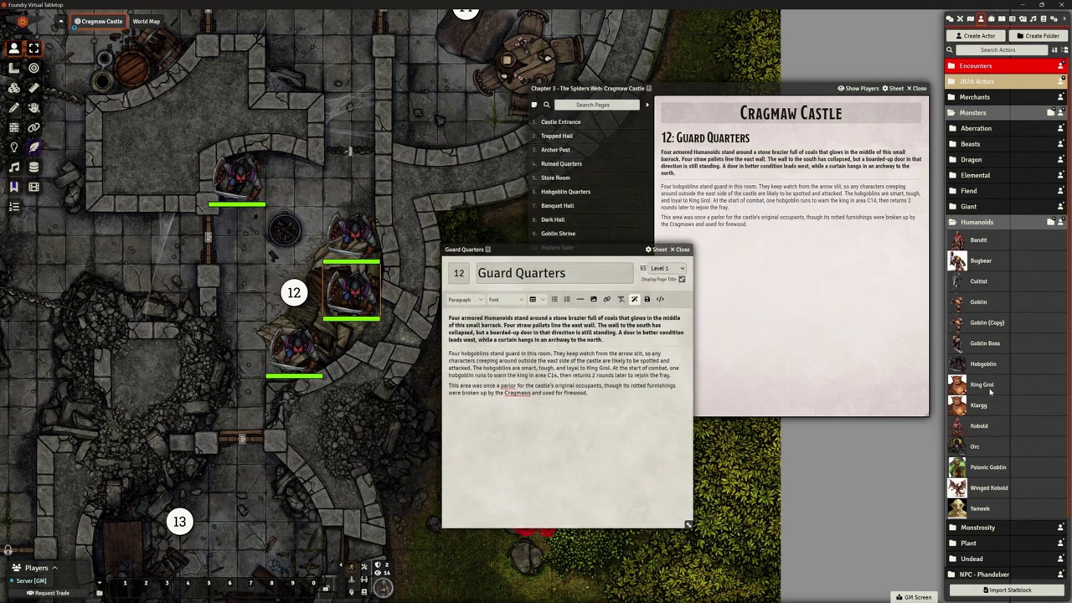
pyautogui.moveTo(977, 387); pyautogui.dragTo(593, 368)
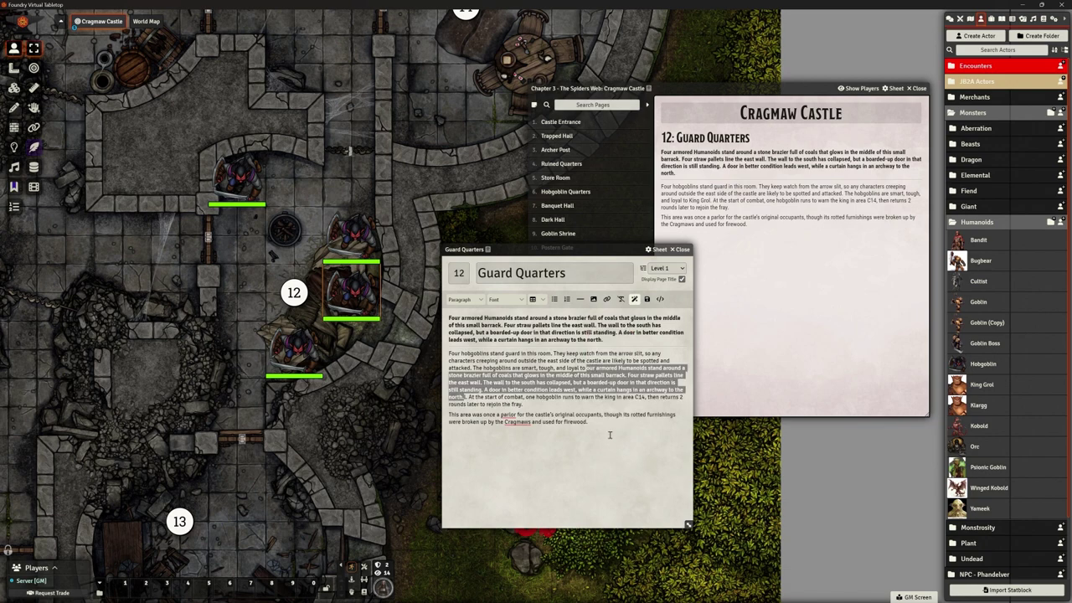
pyautogui.hotkey('ctrl', 'z')
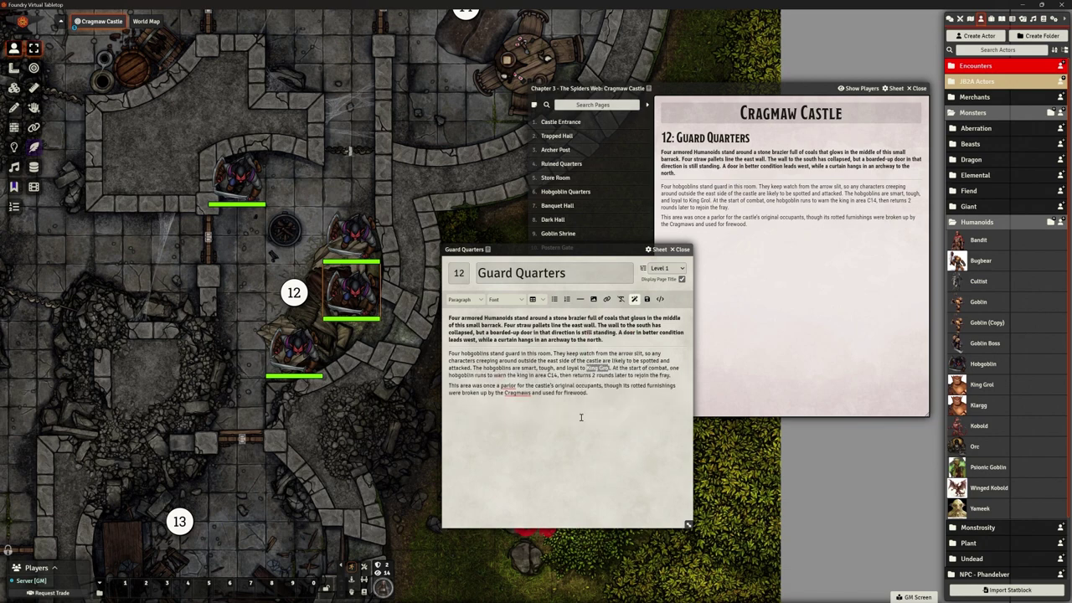
pyautogui.click(586, 368)
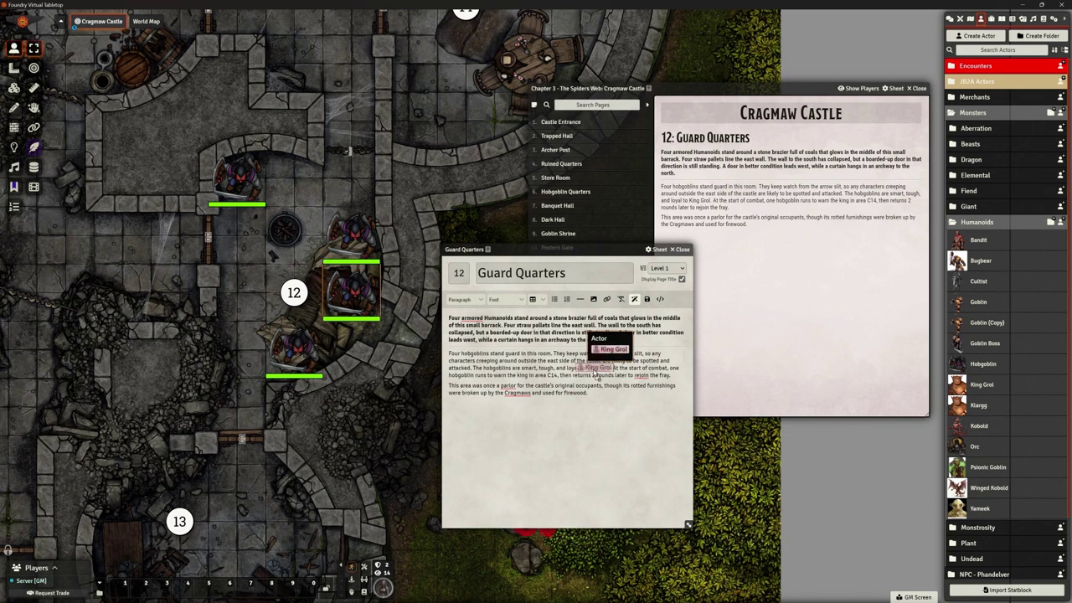
pyautogui.click(608, 350)
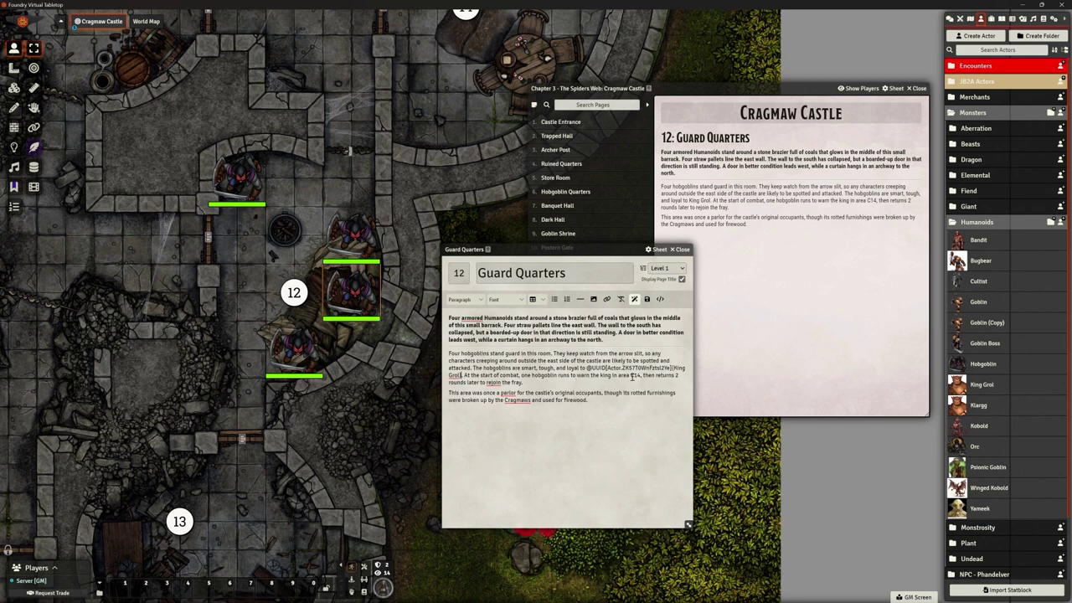
# Link the C14 reference in the hobgoblin paragraph to the King's Quarters page, keeping C14 as its label, and close the page editor
pyautogui.moveTo(582, 249); pyautogui.dragTo(406, 276)
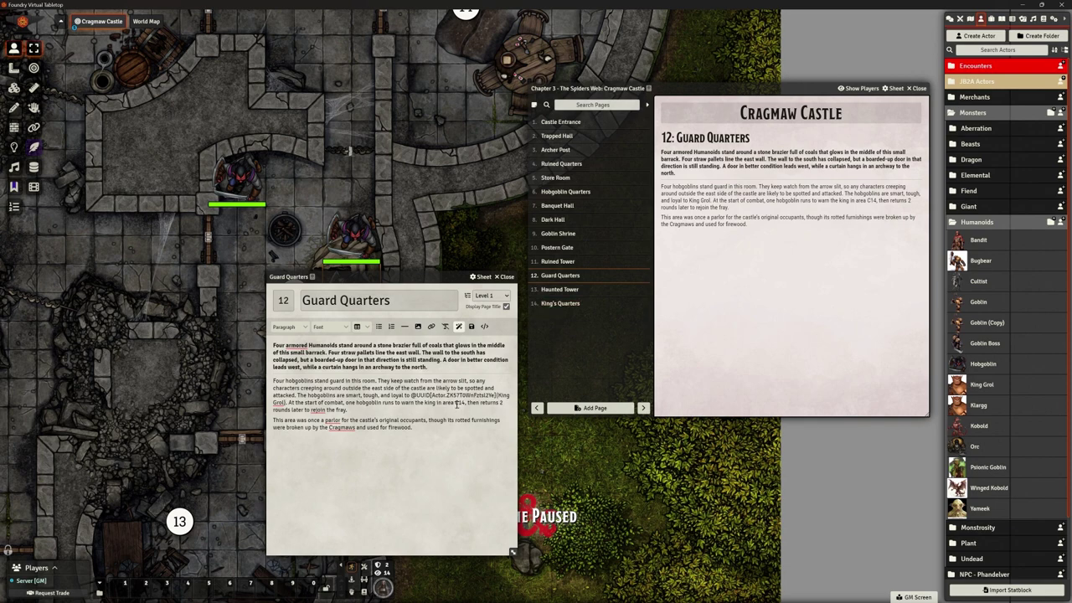
pyautogui.moveTo(456, 403); pyautogui.dragTo(465, 403)
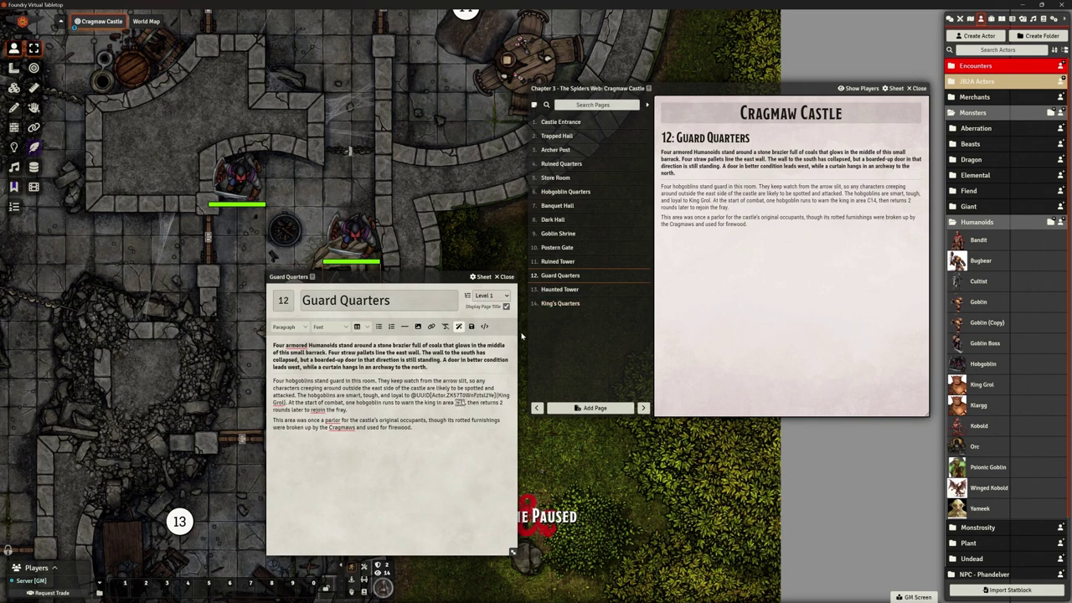
pyautogui.moveTo(559, 303); pyautogui.dragTo(460, 403)
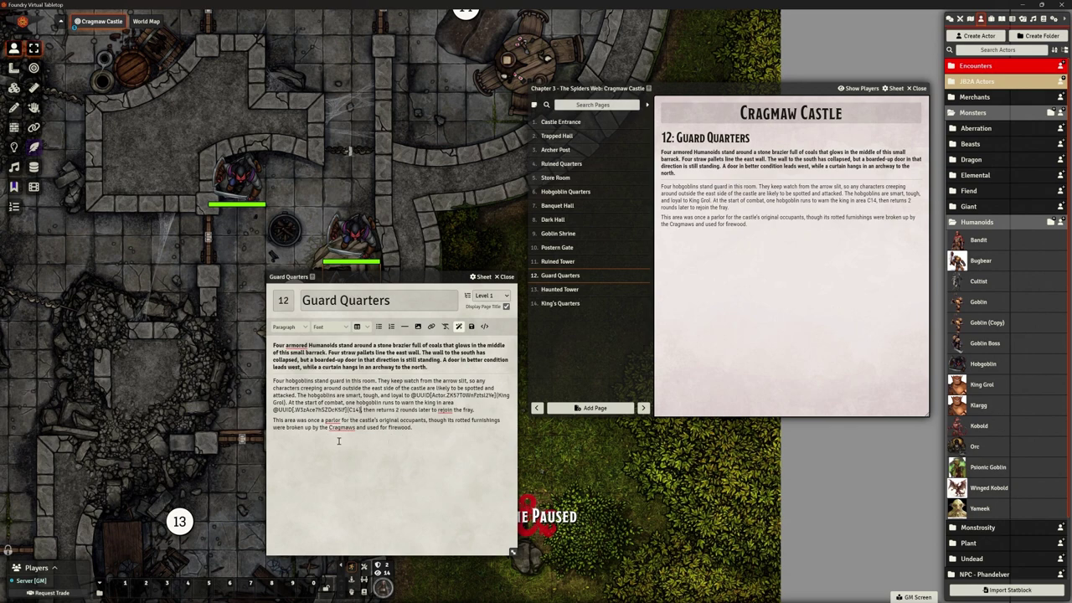
pyautogui.click(504, 276)
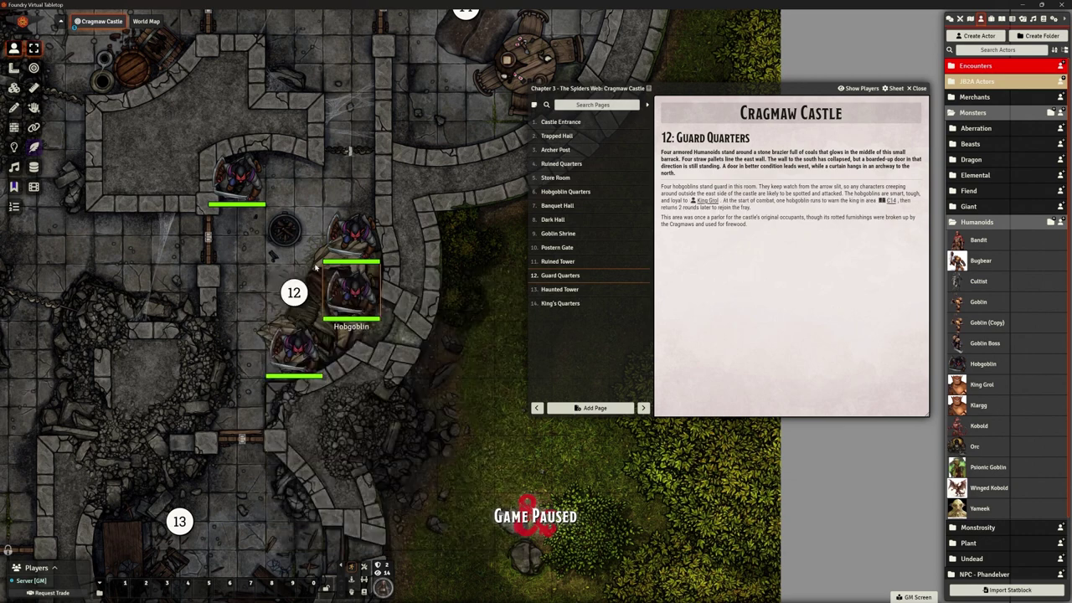
# Bring area 13 into view on the map and show the Haunted Tower page of the Cragmaw Castle journal
pyautogui.moveTo(408, 266); pyautogui.dragTo(471, 267)
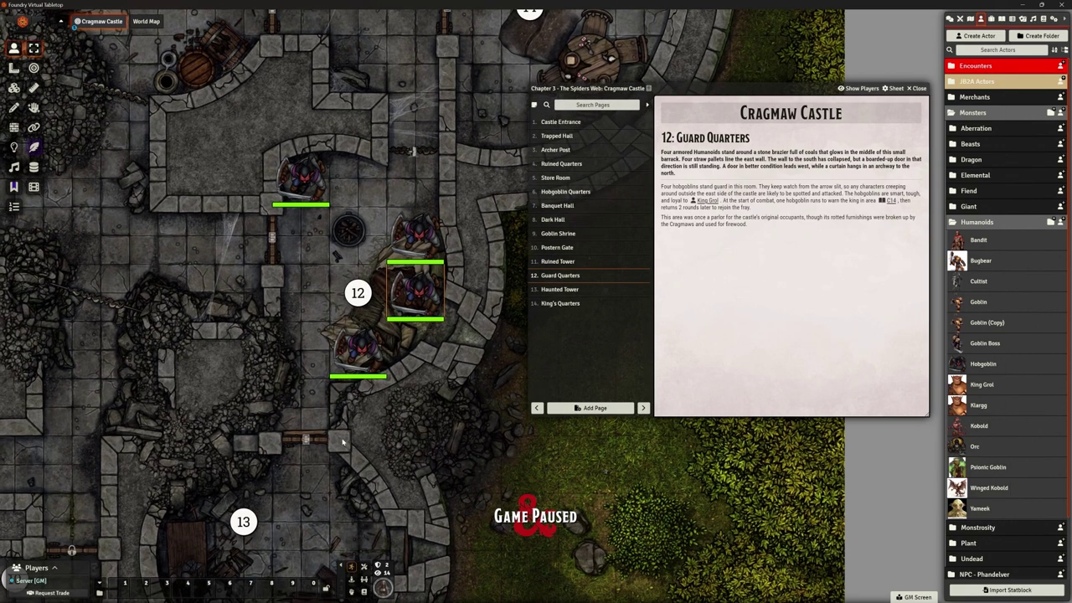
pyautogui.moveTo(396, 452); pyautogui.dragTo(441, 275)
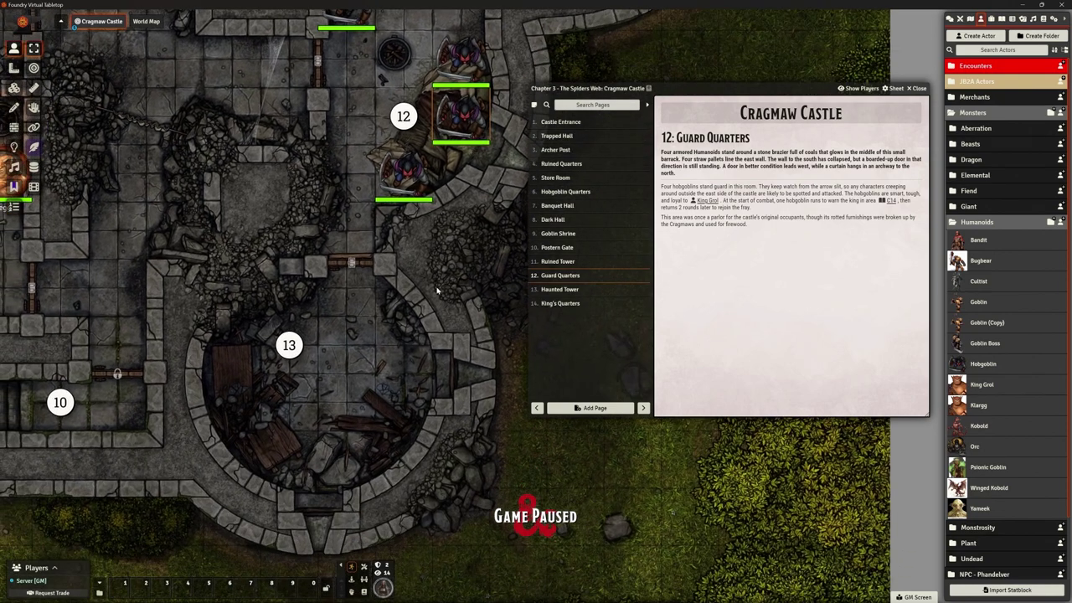
pyautogui.click(558, 289)
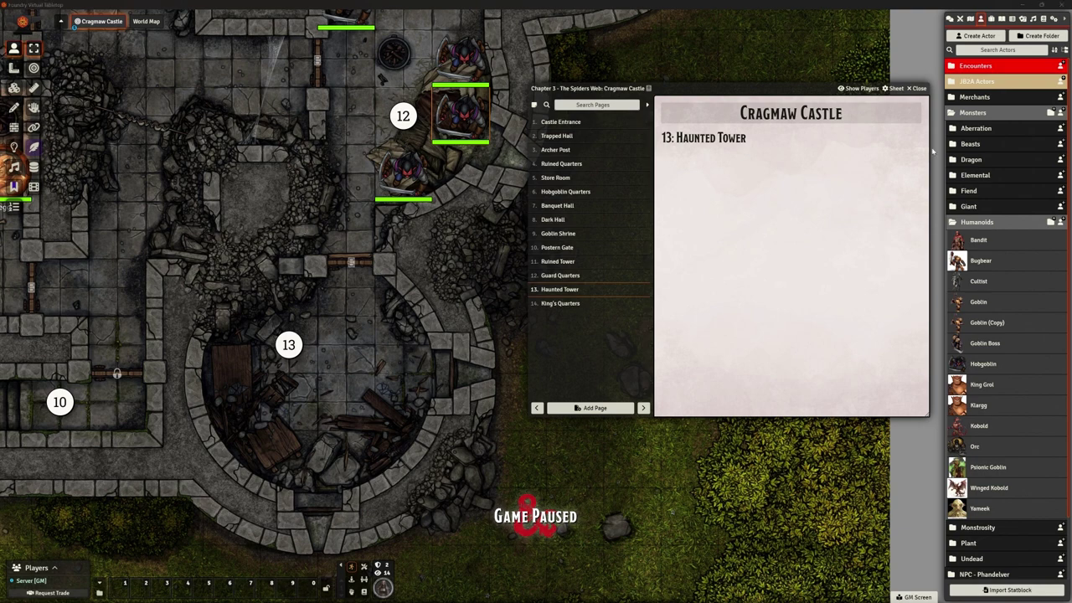
# Write the Haunted Tower paragraphs on the boarded-up door and shuttered arrow slits, end them with a horizontal rule, and show the scene's walls
pyautogui.click(914, 138)
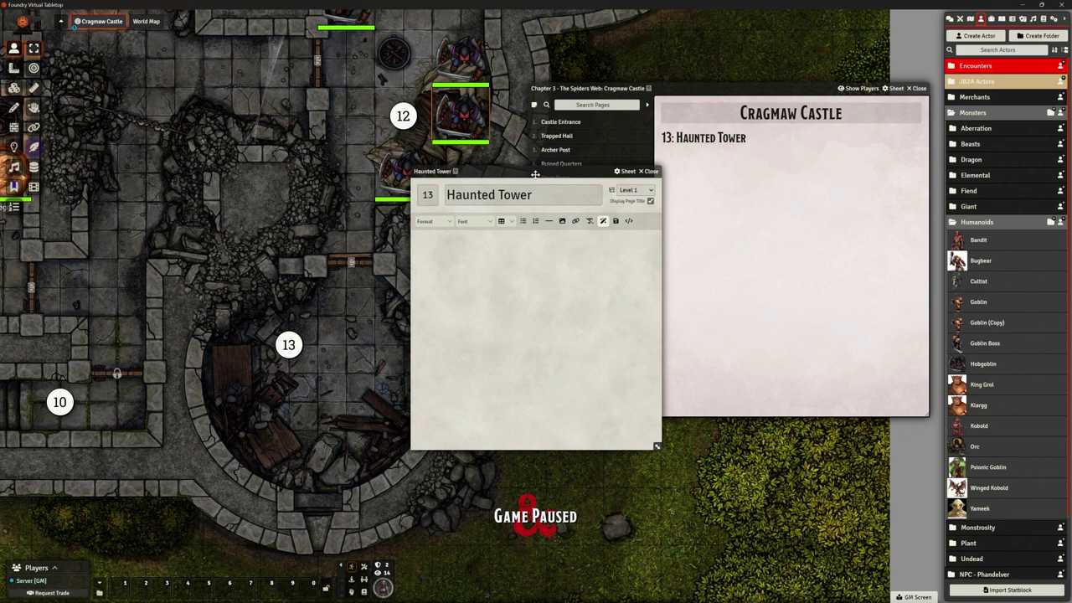
pyautogui.write('The door to this room is boarded up from the north side. It takes a few rounds to remove the boards, which the characters should take as a warning that danger lies beyond. The arrow slits here are shuttered, leaving the room dark. The boxed text assumes that the characters have darkvision or a light source.')
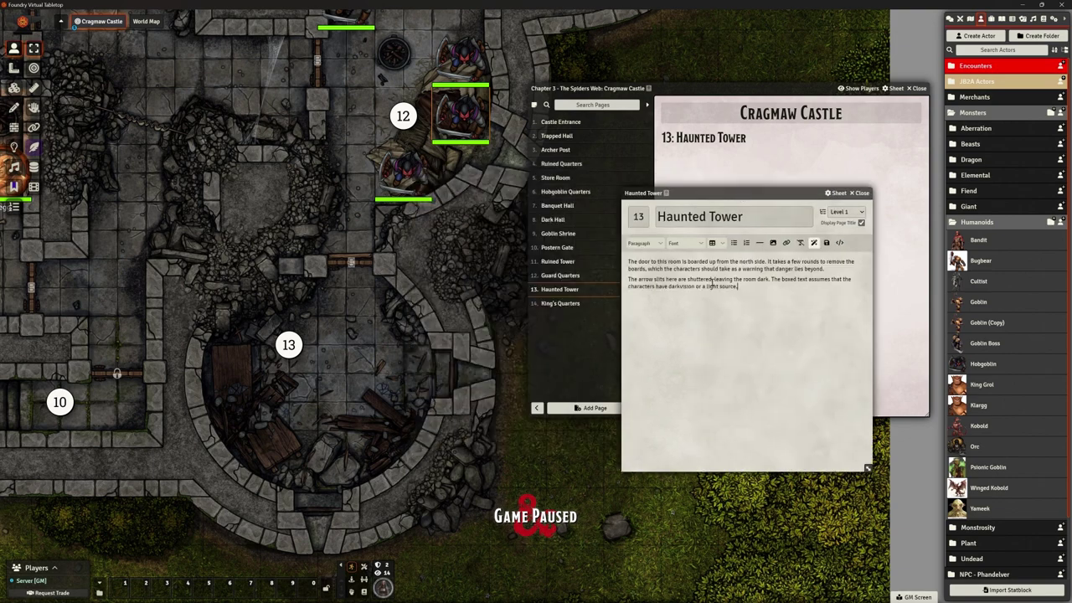
pyautogui.click(759, 243)
pyautogui.click(747, 302)
pyautogui.click(13, 127)
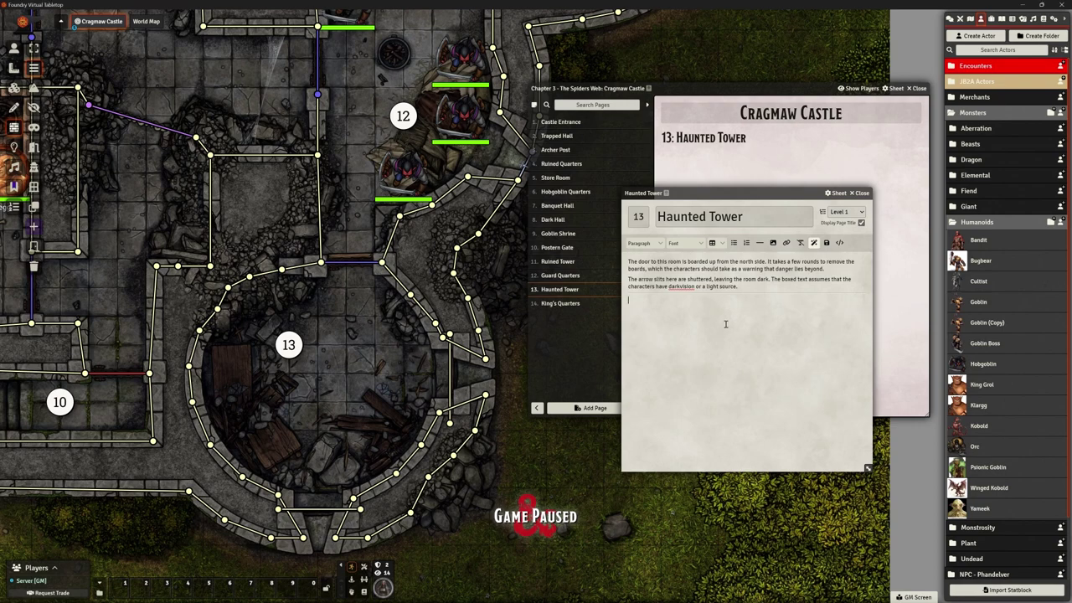
# Add the boxed description of the collapsed upper floors and cluttered southern half below the rule, formatted in bold
pyautogui.write("The upper floors of this tower have collapsed to create a hollow silo thirty feet high. The upper reaches of the room are lost in shadows. It's clear that this area hasn't been used for some time. Dust, rubble, and broken glass cover the floor, and old worktables and bookshelves clutter the southern half of the room.")
pyautogui.moveTo(725, 323); pyautogui.dragTo(627, 300)
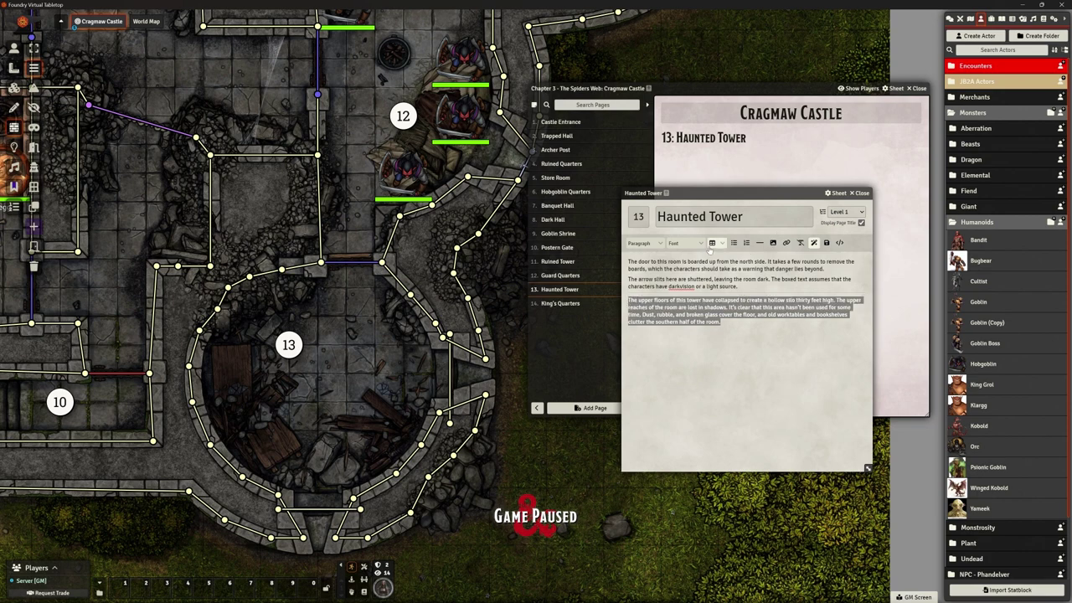
pyautogui.hotkey('ctrl', 'b')
pyautogui.click(768, 354)
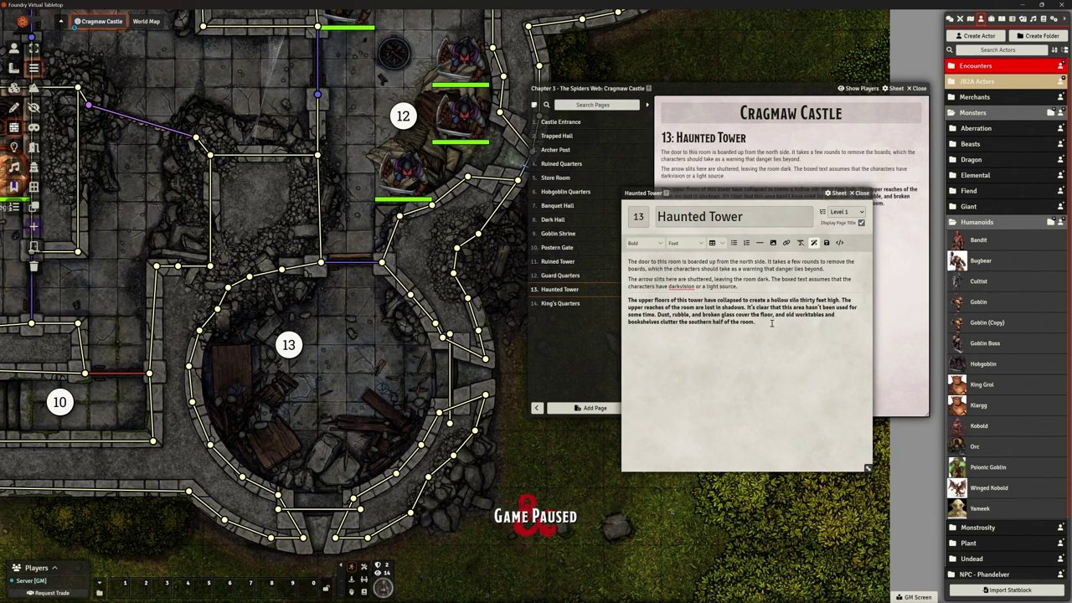
# Below a second horizontal rule, add the paragraphs on the grell's lair, the former library and the treasure, and enlarge the page editor
pyautogui.press('Return')
pyautogui.click(759, 242)
pyautogui.click(747, 378)
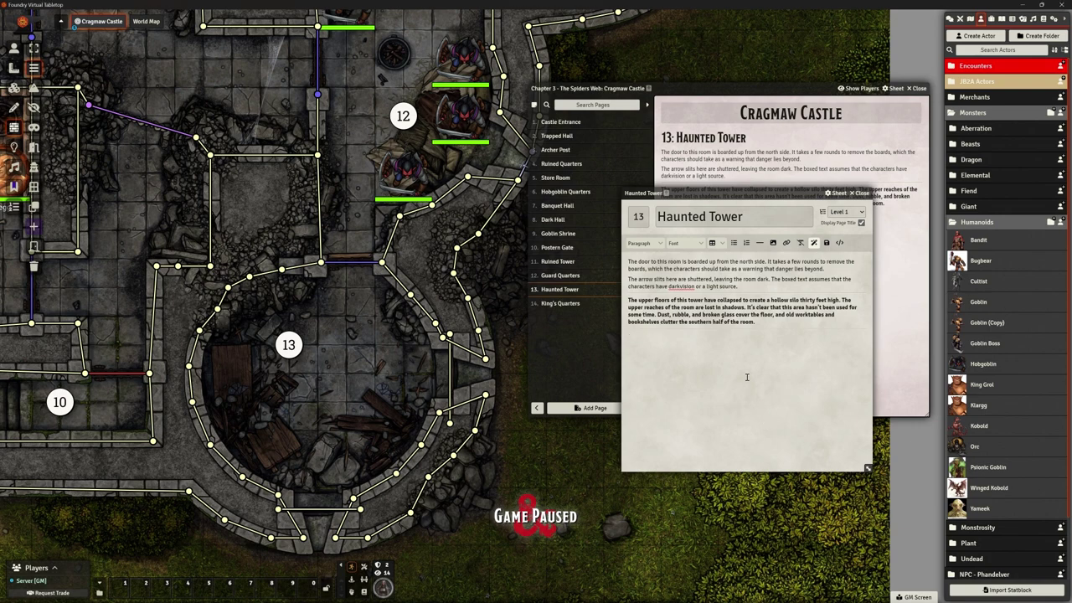
pyautogui.write("The Cragmaws believe this tower is haunted, but they're wrong. The area is the lair of a grell, a hideous flying monster. It can worm its way through the wreckage of the upper floors to leave the castle when it wants to hunt, but between excursions, it lurks in the shadows of the hollow tower. When the grell notices intruders in the lower portion of its tower, it silently drops from the shadows and attacks. This room was once a library and workshop, but nothing of its original contents remains intact. Treasure. The grell's nest in the upper part of the tower contains a battered wooden chest the monster found in the wreckage of the room below. The chest can't be seen from the floor, and it takes a successful DC 15 Strength (Athletics) check to climb up to the ledge upon which it rests. The chest is unlocked and contains 90 ep, 120 gp, a potion of healing, a spell scroll of silence, and a spell scroll of revivify.")
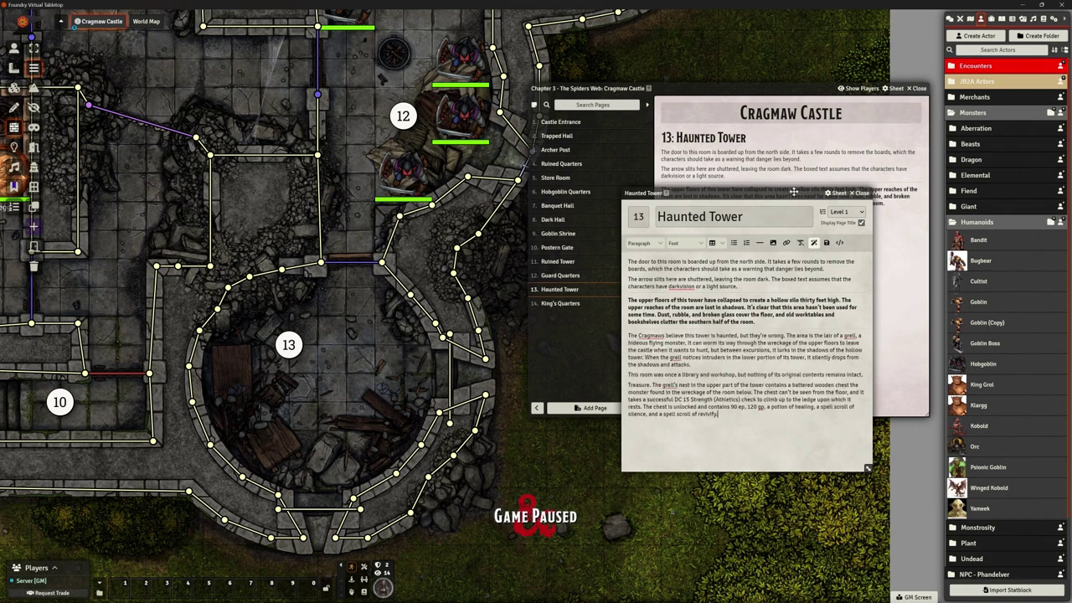
pyautogui.moveTo(793, 193); pyautogui.dragTo(753, 115)
pyautogui.moveTo(826, 389); pyautogui.dragTo(882, 471)
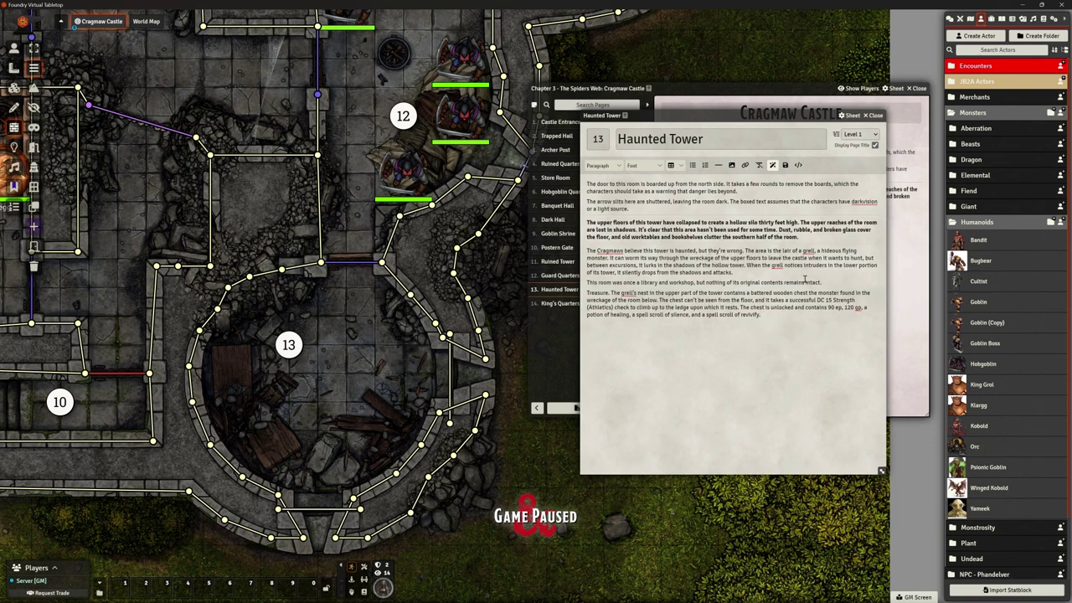
# Search the world's actors for "grell"
pyautogui.click(972, 113)
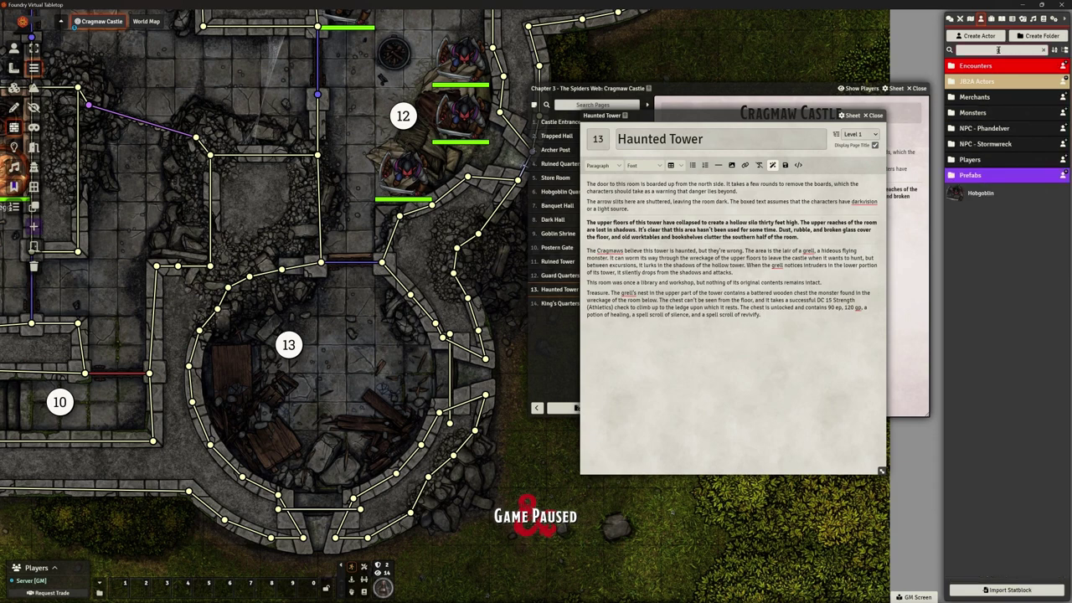
pyautogui.click(997, 50)
pyautogui.write('gre')
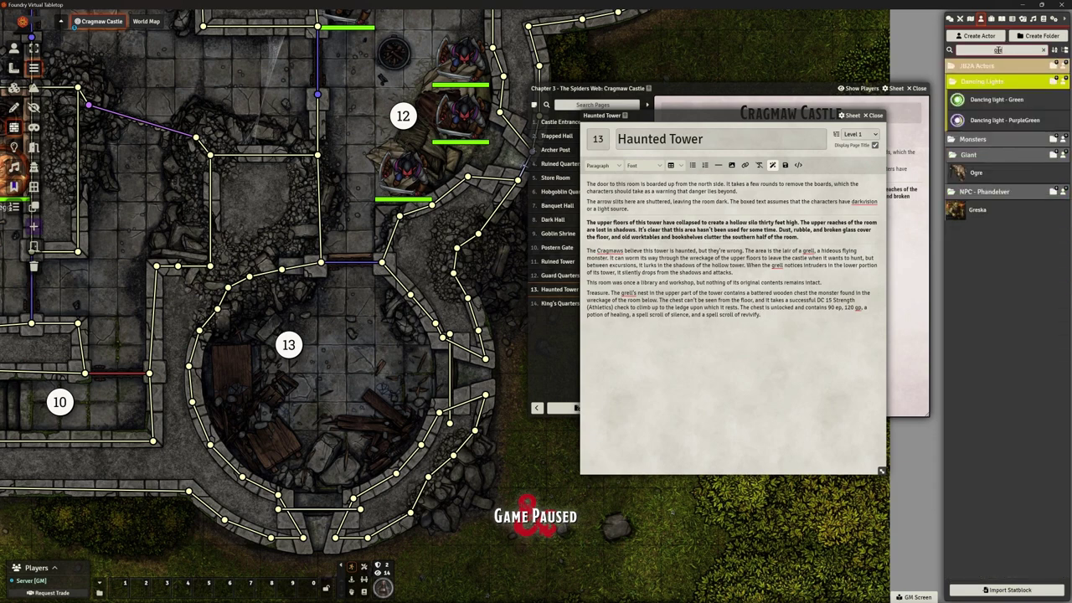
pyautogui.write('ll')
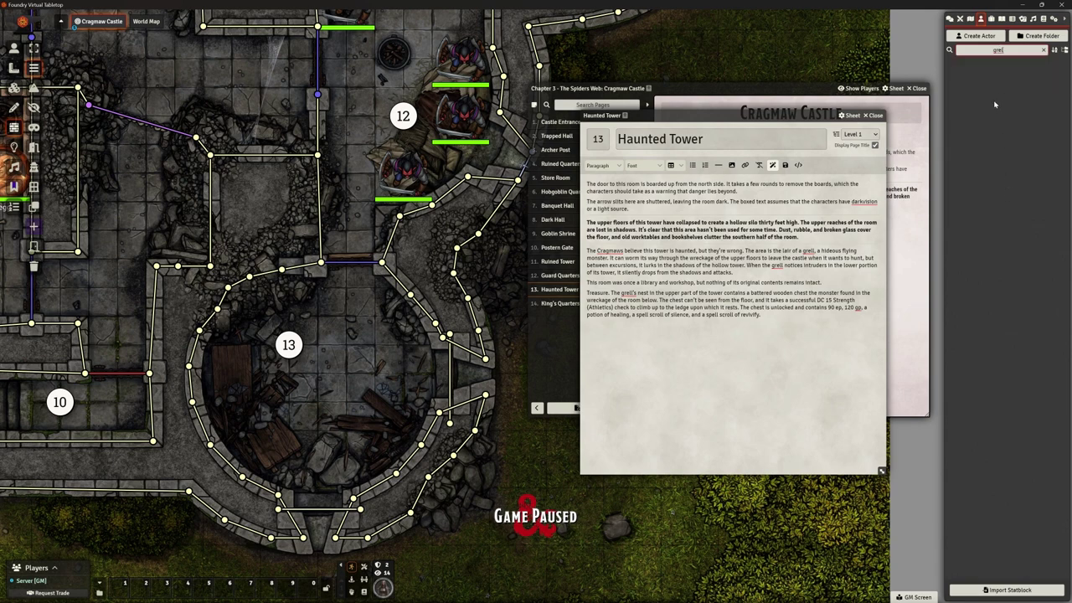
# Search the Monsters (SRD) compendium for "grell" and clear the search
pyautogui.click(1044, 18)
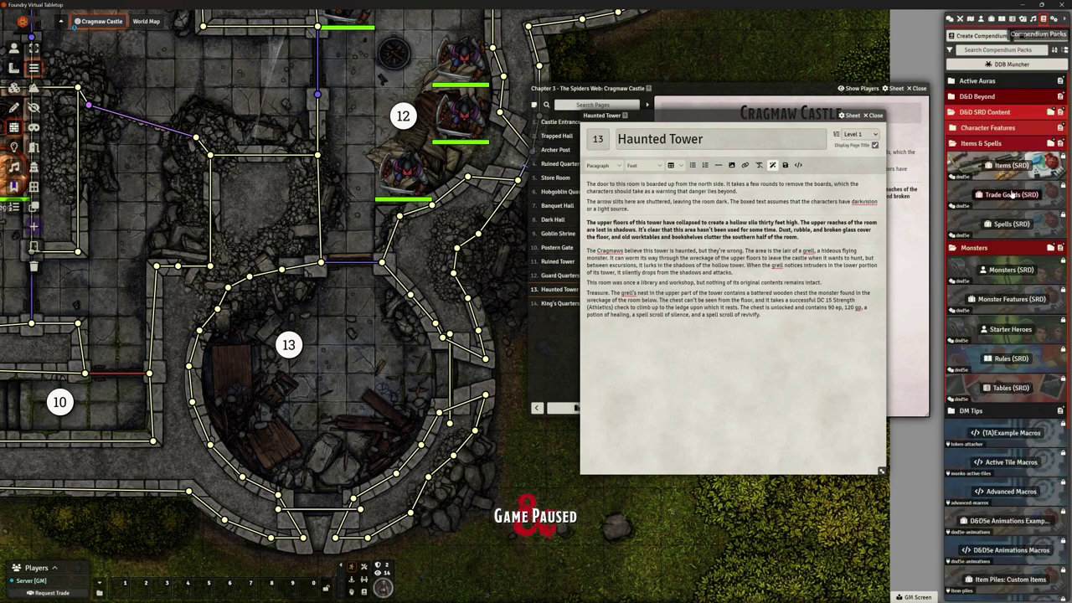
pyautogui.click(1010, 270)
pyautogui.click(129, 95)
pyautogui.write('gri')
pyautogui.press('BackSpace')
pyautogui.write('e')
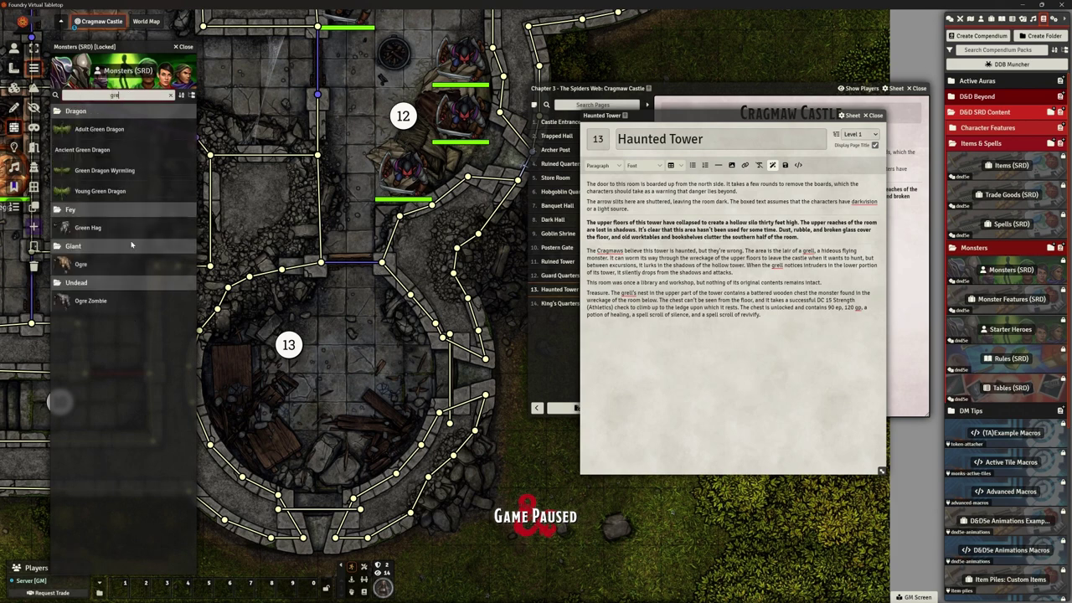
pyautogui.press('BackSpace')
pyautogui.press('BackSpace')
pyautogui.press('BackSpace')
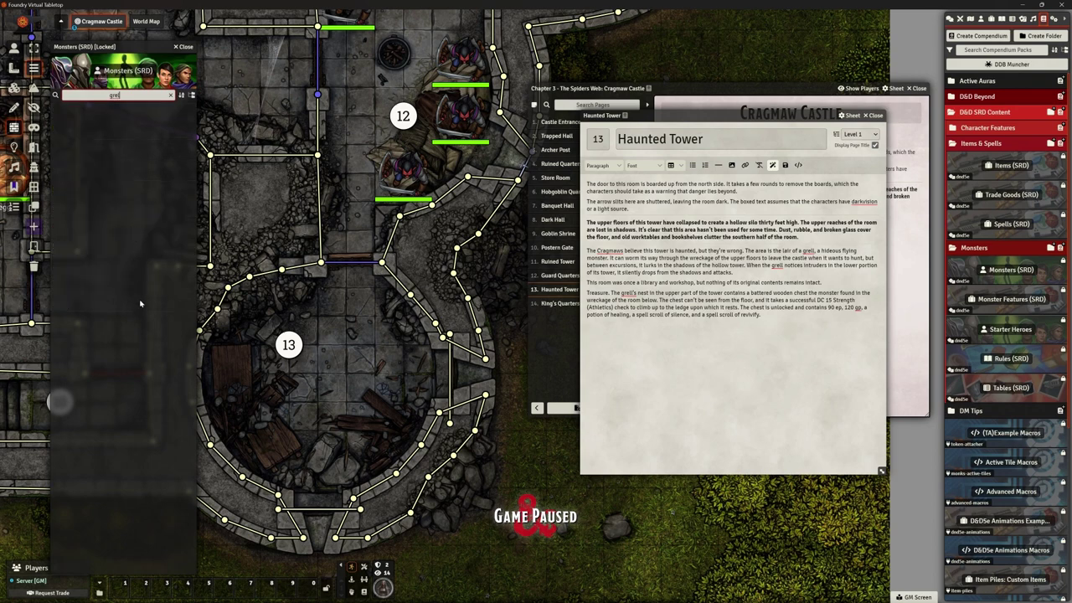
pyautogui.write('g')
pyautogui.press('BackSpace')
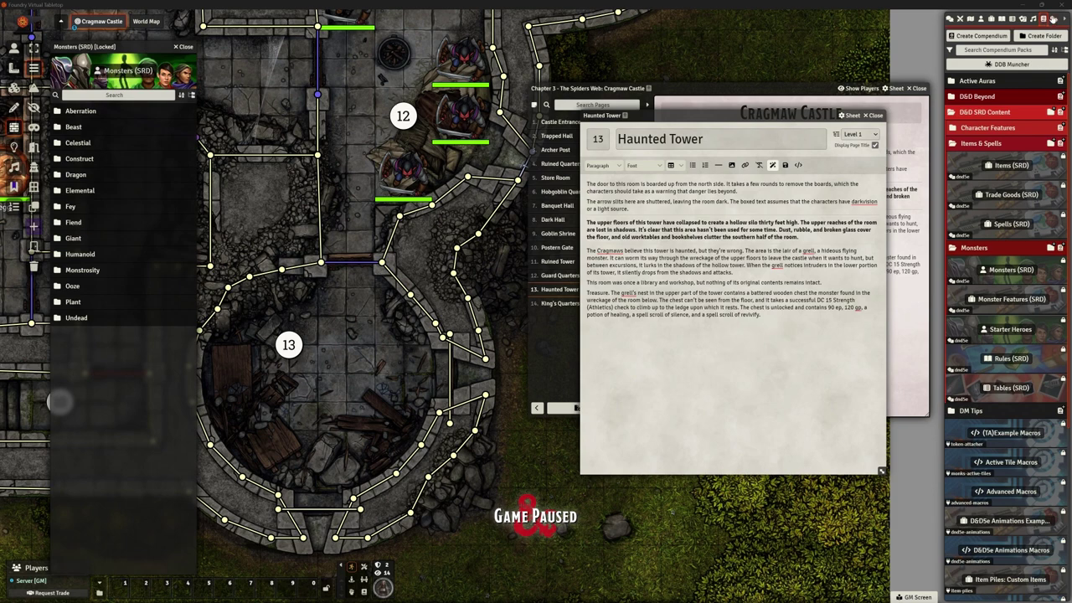
# Review the world's active modules for the 5e Statblock Importer and close the module list
pyautogui.click(1053, 18)
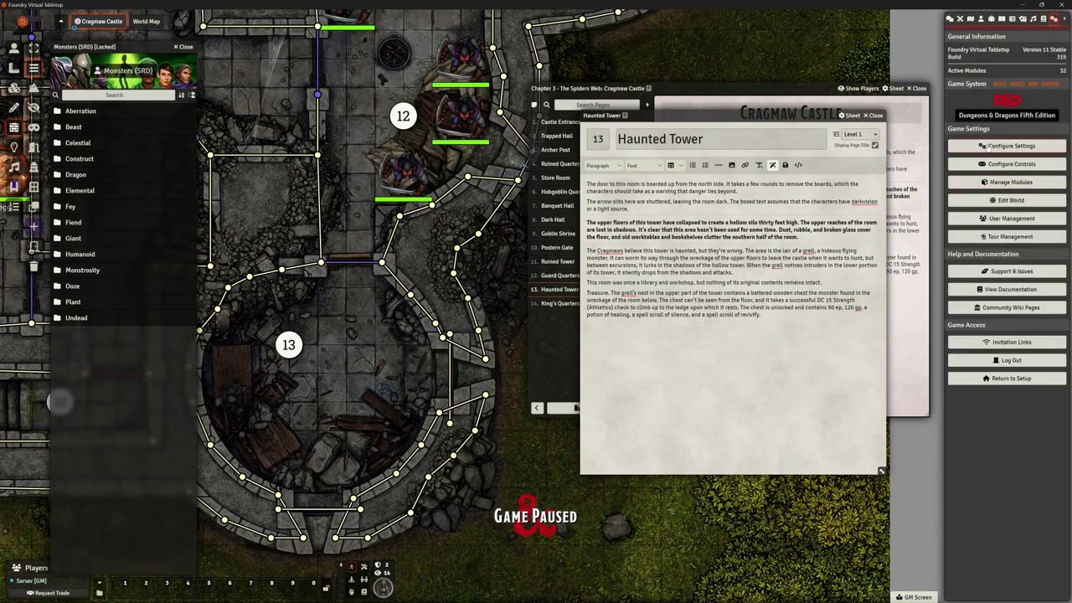
pyautogui.click(1011, 182)
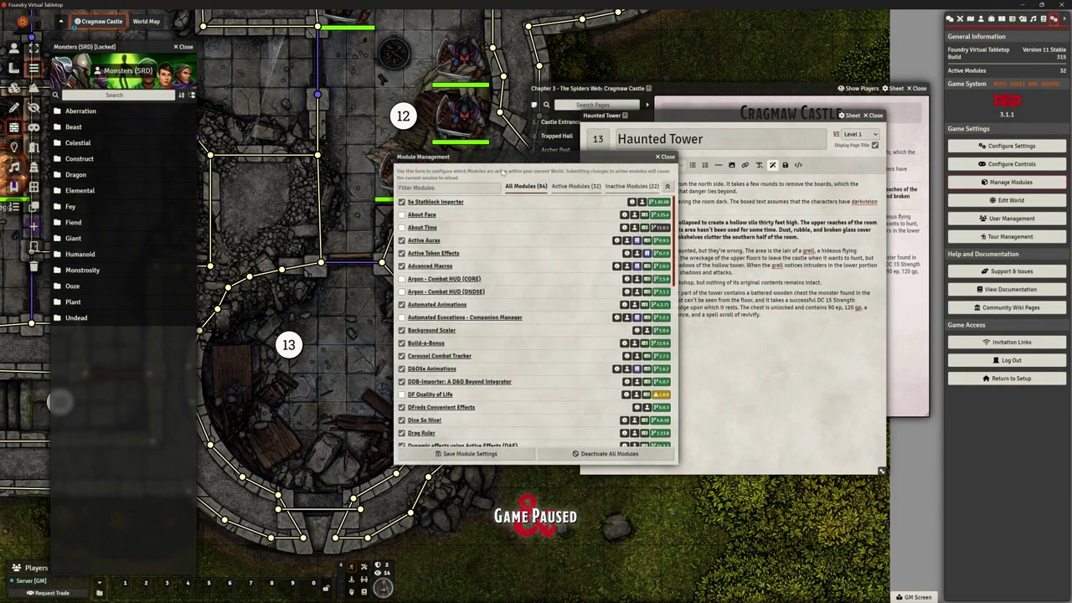
pyautogui.click(575, 186)
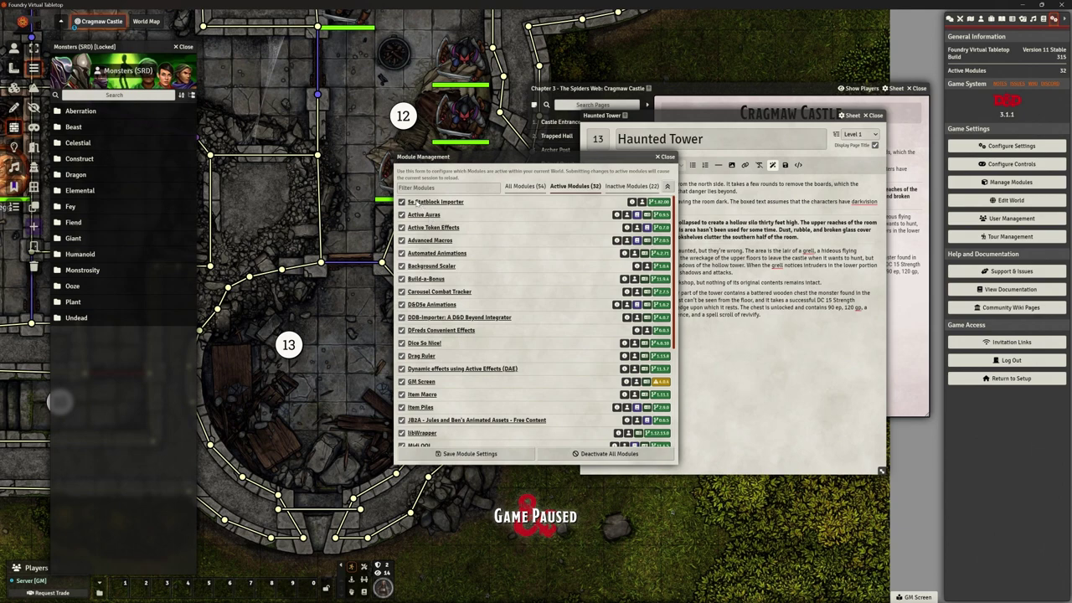
pyautogui.click(665, 157)
# Import the Grell as a new actor from its pasted statblock text, with no destination folder chosen
pyautogui.click(981, 20)
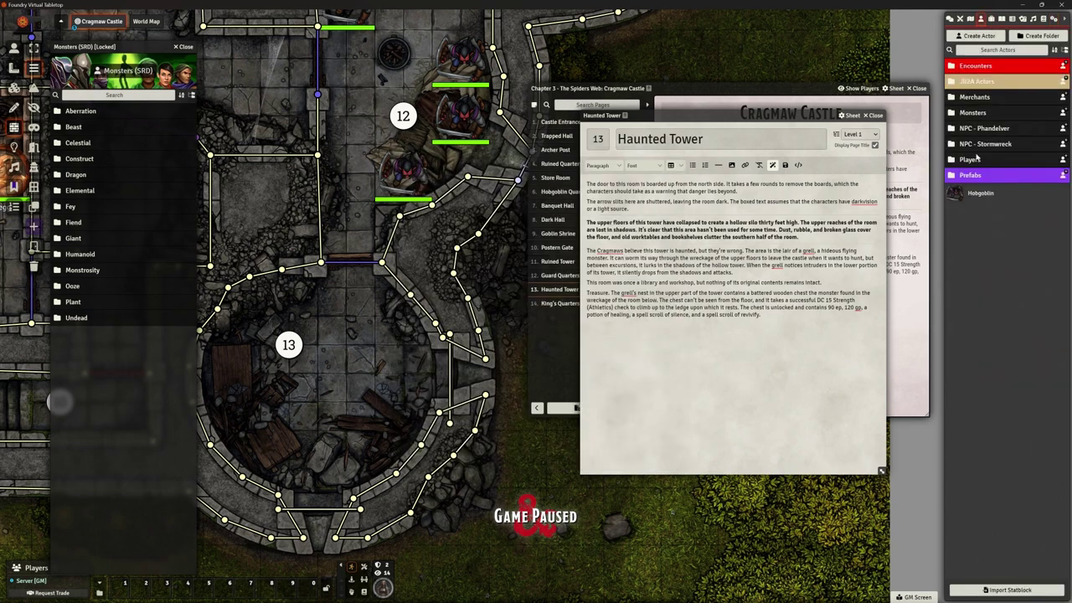
pyautogui.click(1007, 590)
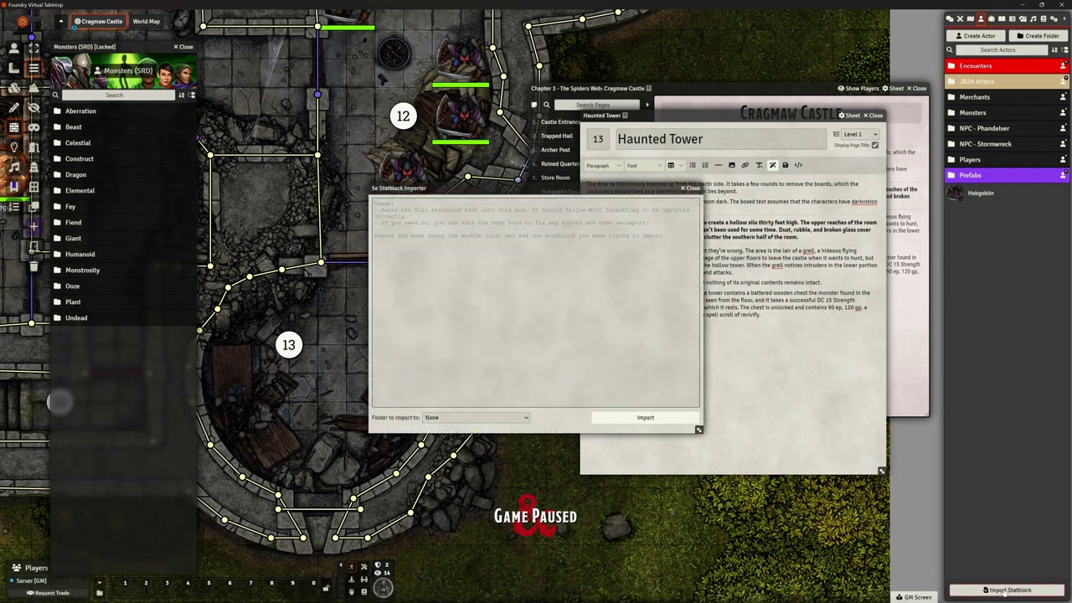
pyautogui.moveTo(468, 189); pyautogui.dragTo(363, 84)
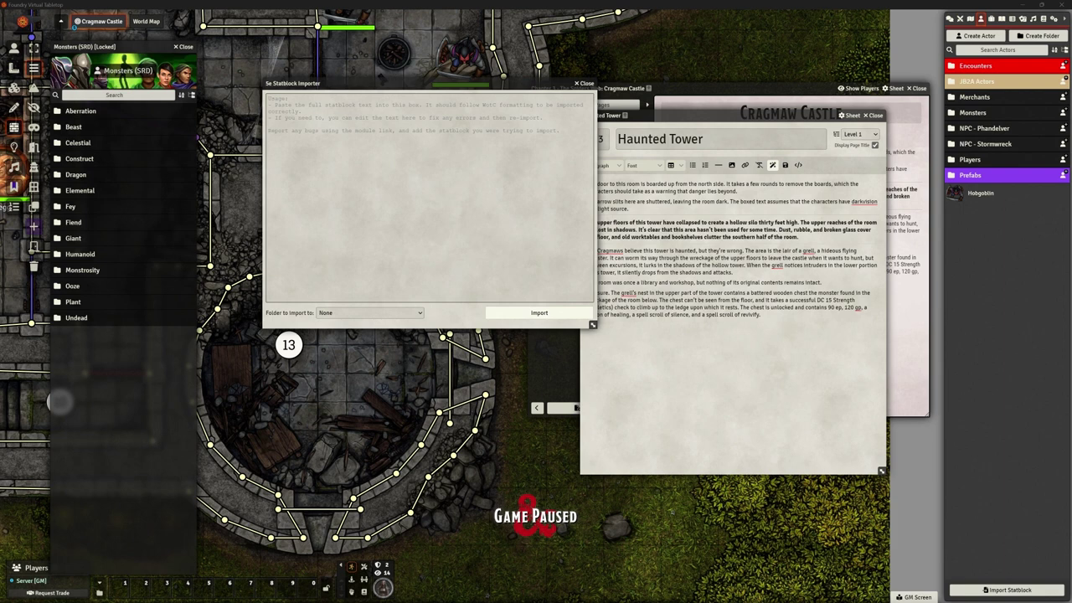
pyautogui.click(351, 199)
pyautogui.hotkey('ctrl', 'v')
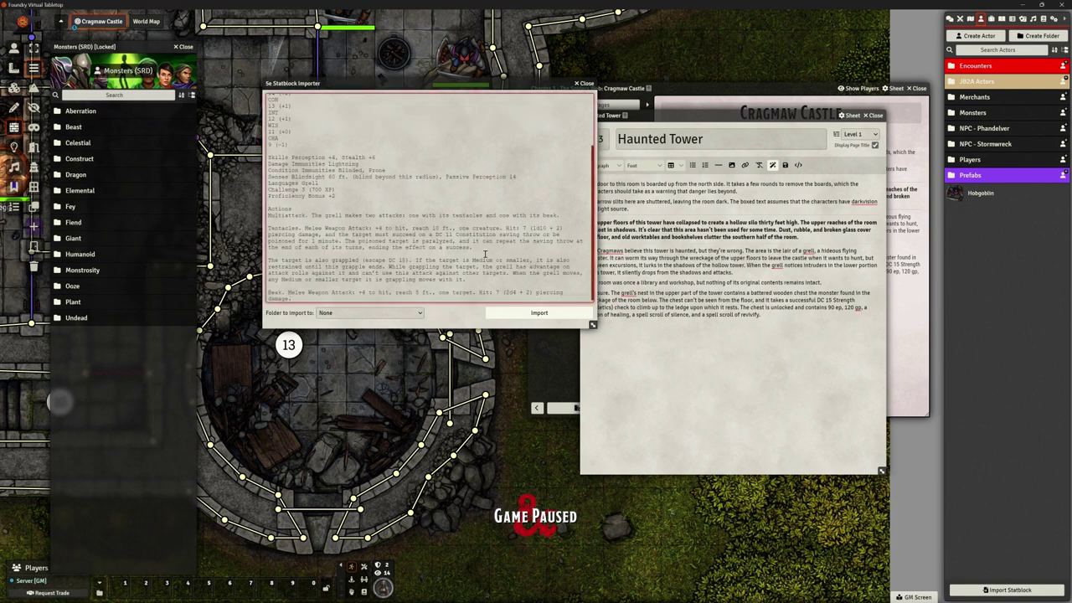
pyautogui.moveTo(592, 324); pyautogui.dragTo(676, 513)
pyautogui.scroll(2, 443, 205)
pyautogui.scroll(-3, 448, 172)
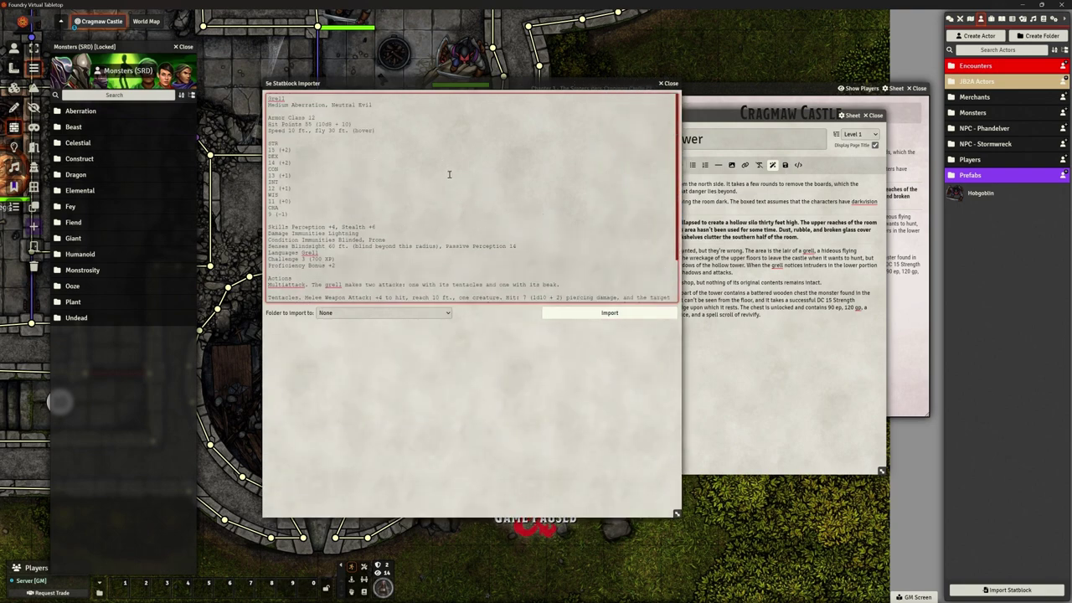
pyautogui.click(604, 319)
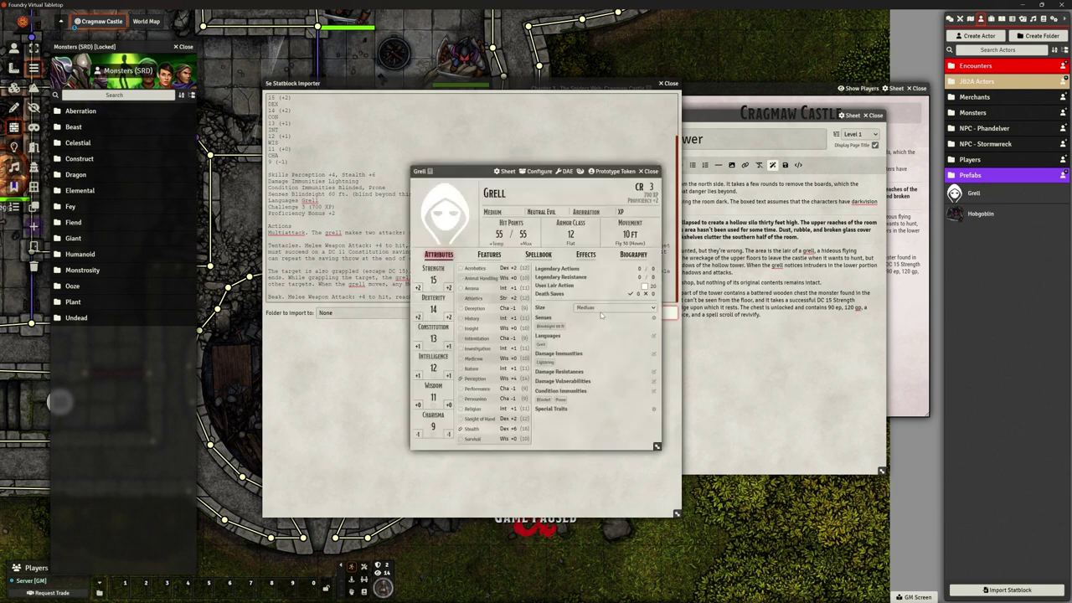
# Make the Grell's avatar modifiable, add Grell.png from the Phandelver folder, and remove the default hooded-figure layer
pyautogui.click(445, 215)
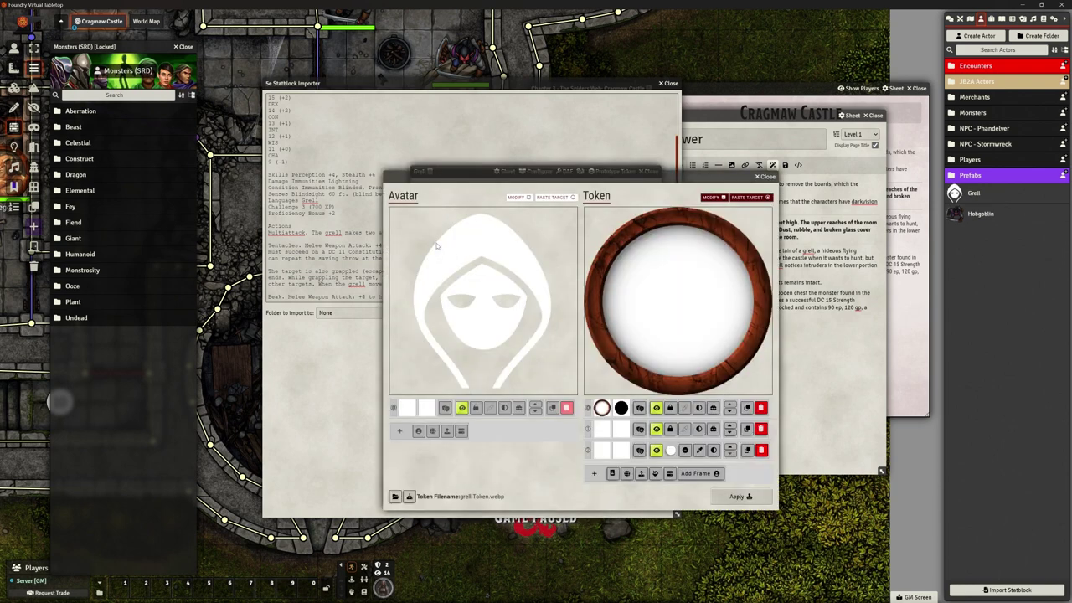
pyautogui.click(528, 198)
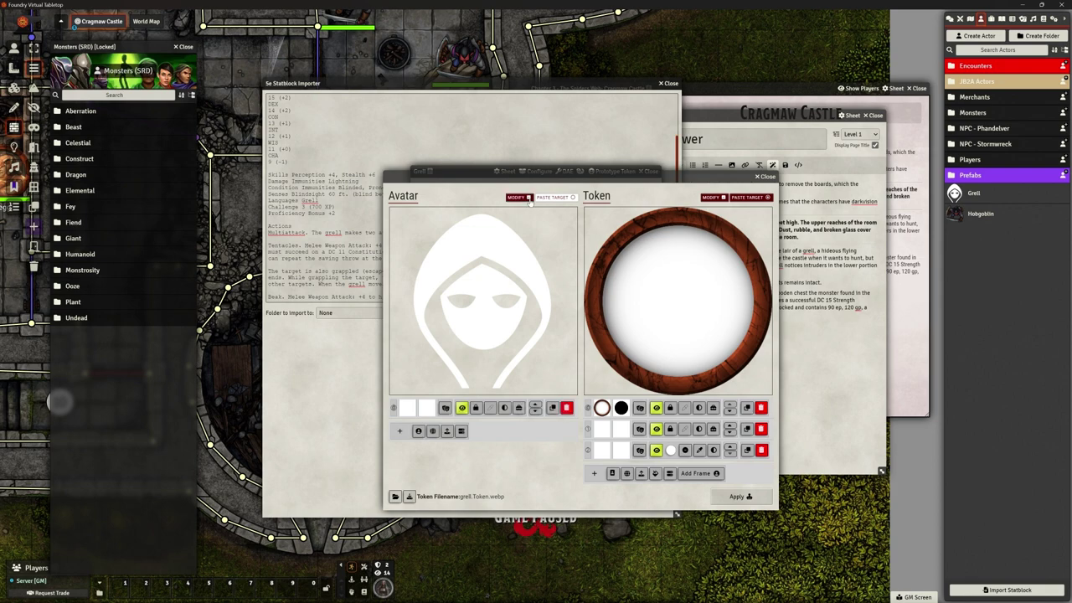
pyautogui.click(446, 430)
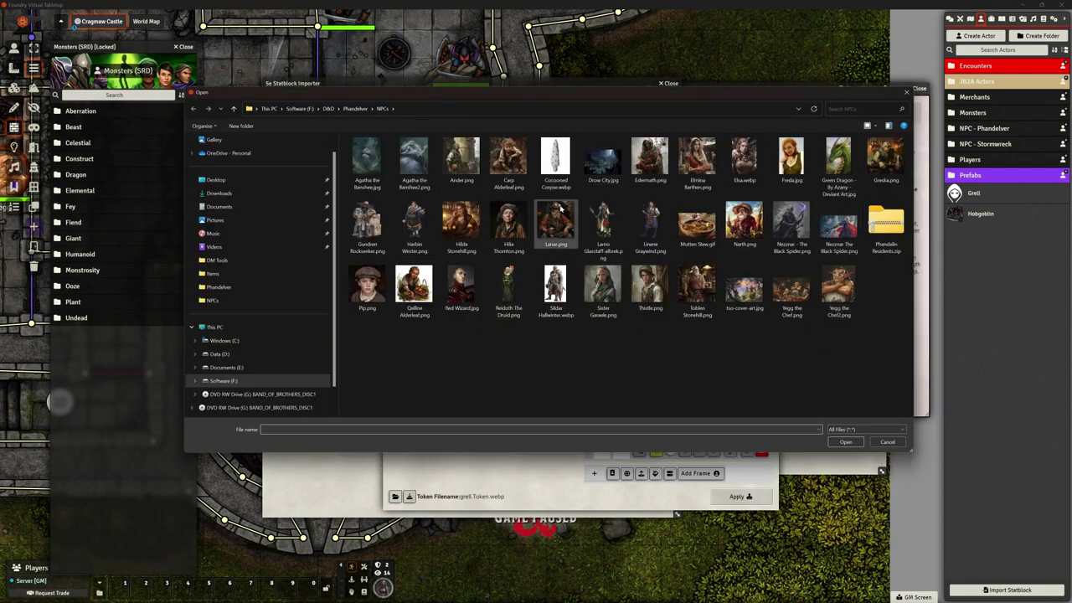
pyautogui.click(358, 109)
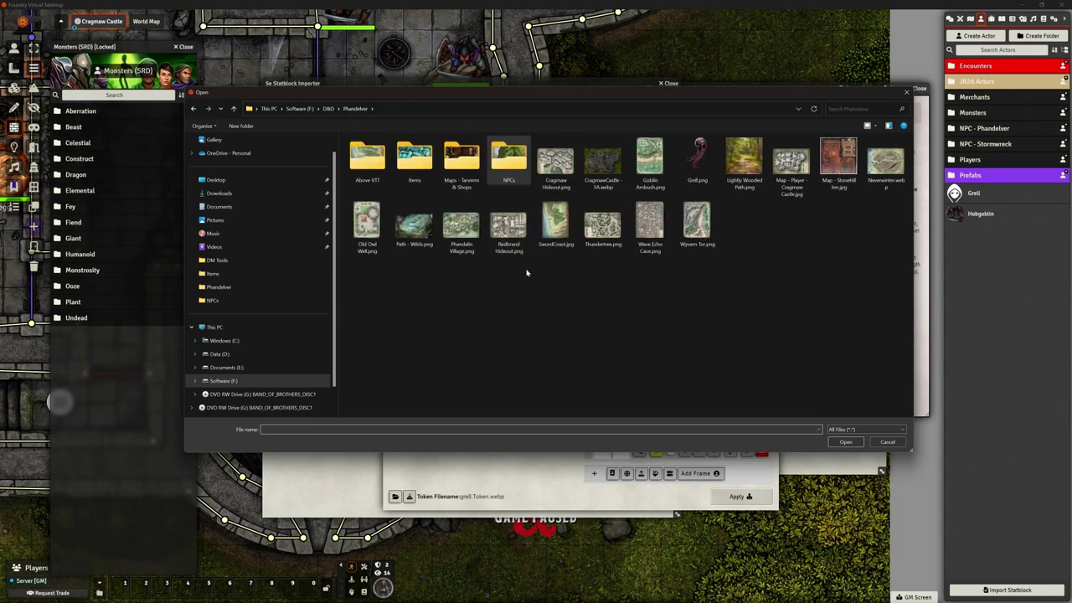
pyautogui.click(698, 151)
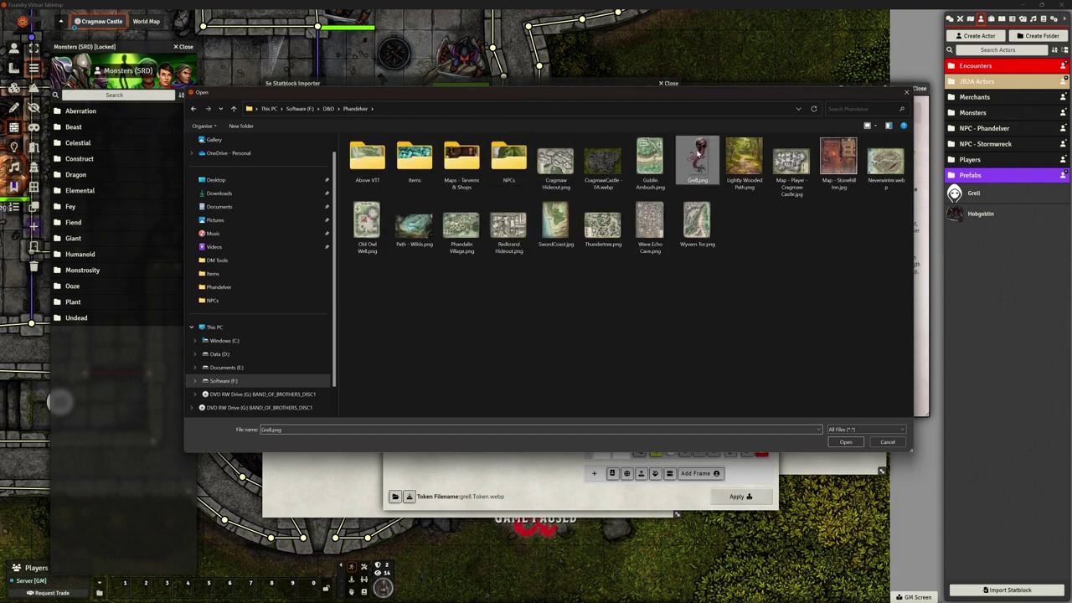
pyautogui.click(845, 441)
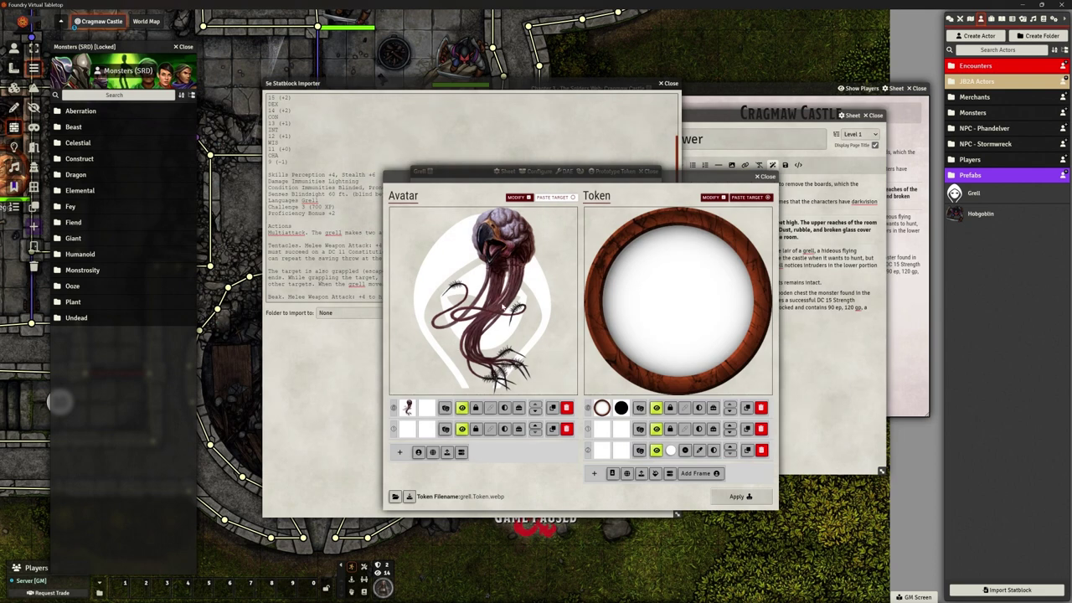
pyautogui.click(567, 430)
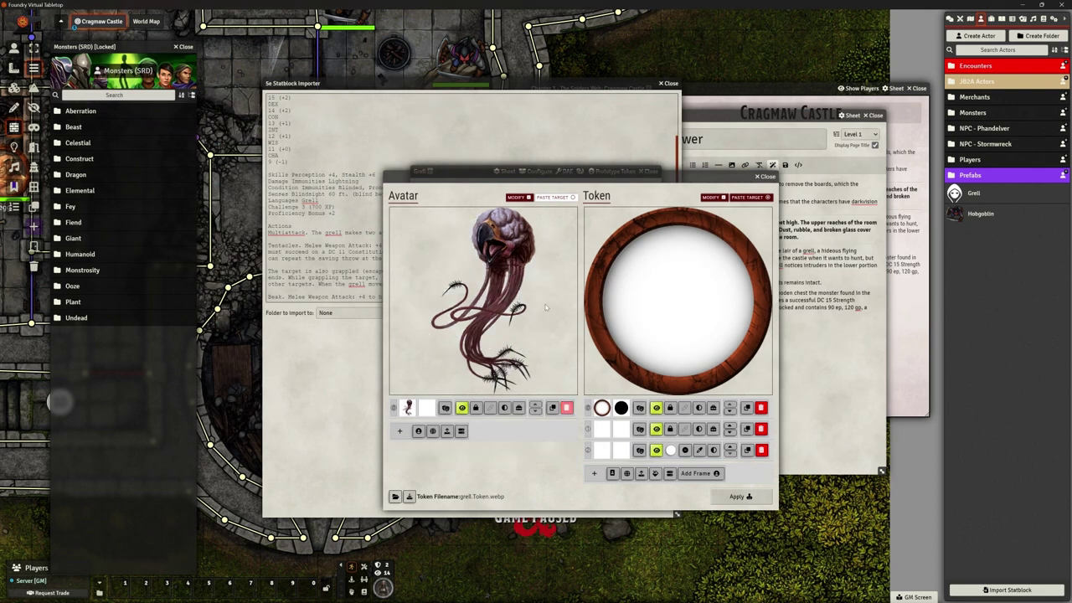
# Replace the Grell token's frame and placeholder layers with the Grell artwork, apply the images, and close the statblock importer
pyautogui.click(760, 408)
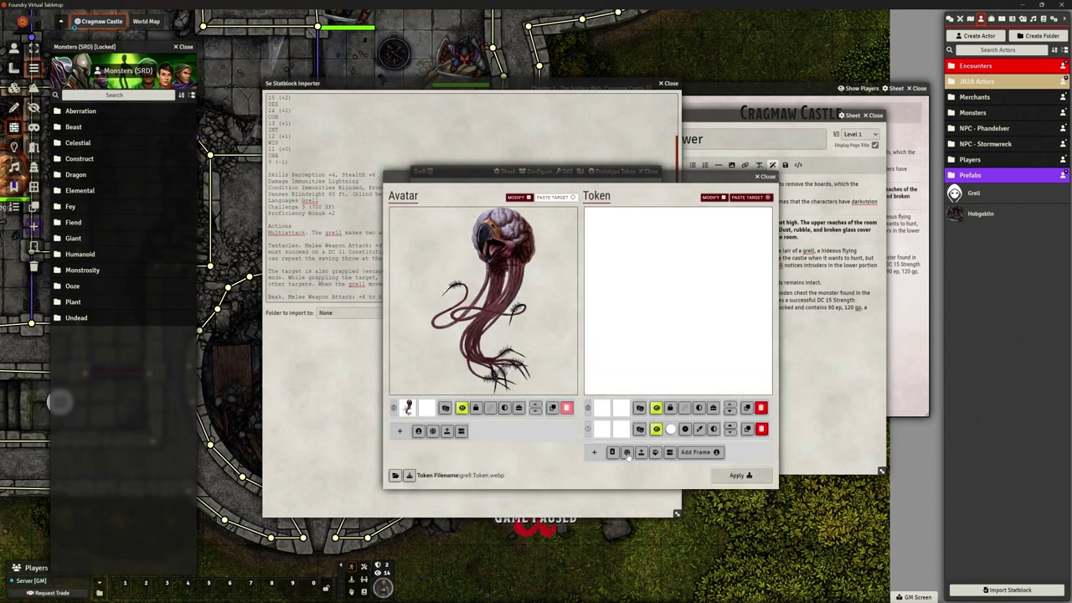
pyautogui.click(760, 450)
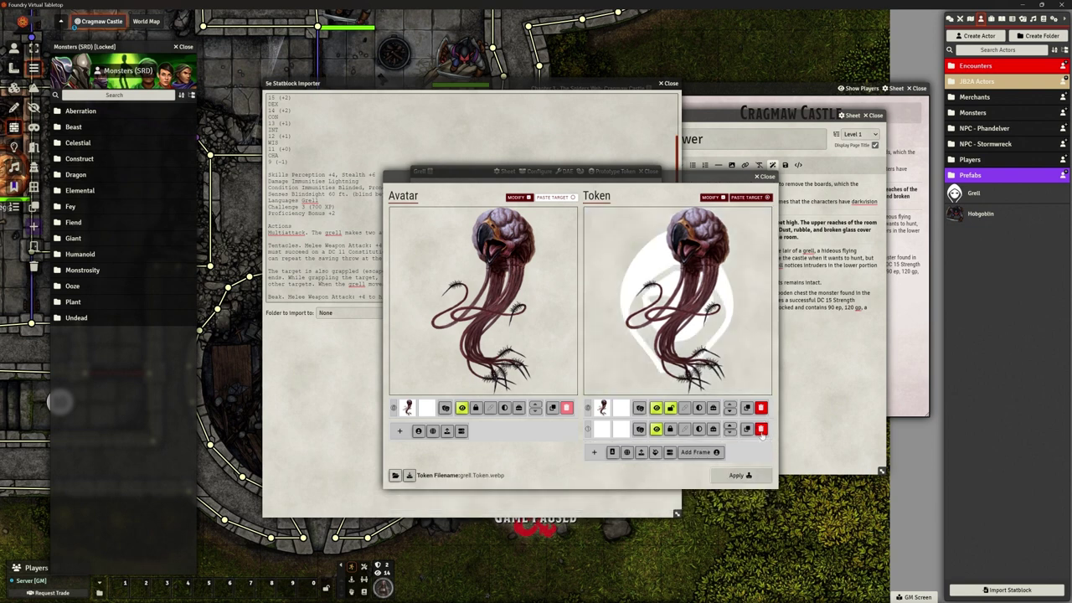
pyautogui.click(760, 429)
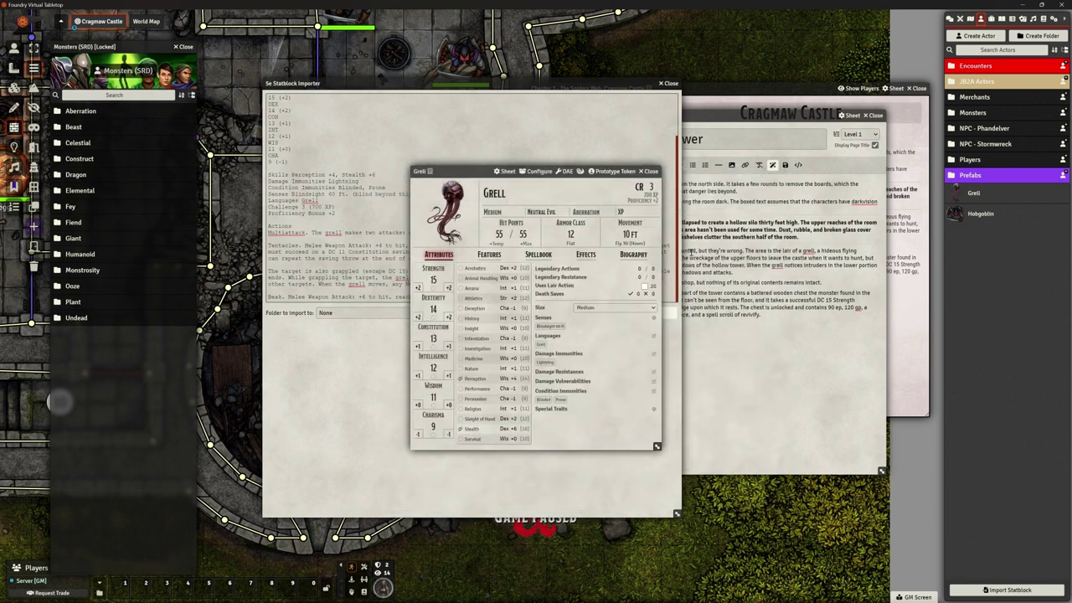
pyautogui.moveTo(477, 171); pyautogui.dragTo(478, 128)
pyautogui.click(671, 83)
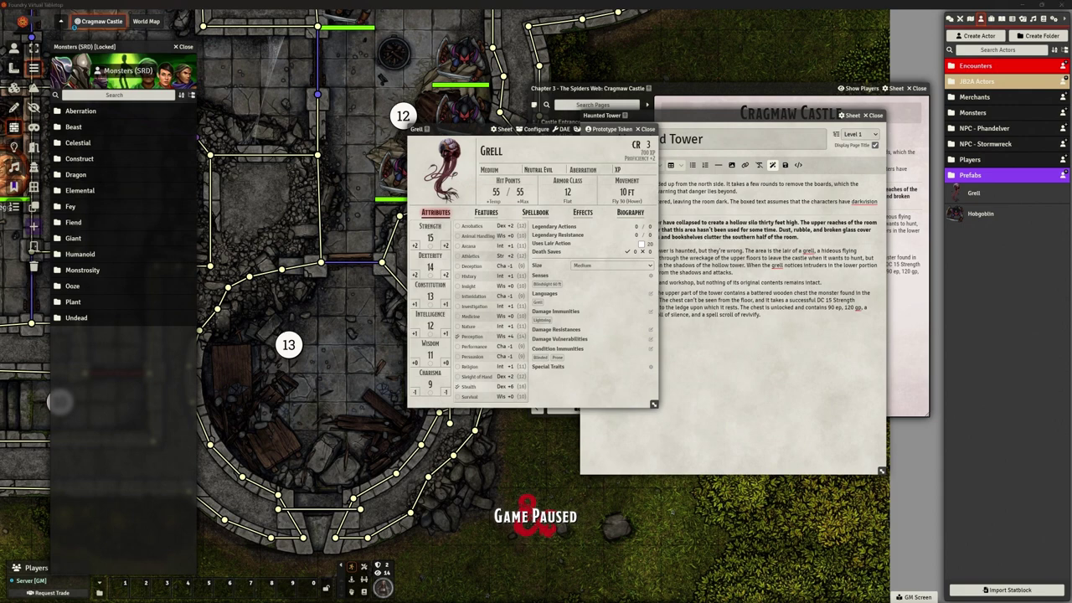
# Enlarge the Grell actor sheet and examine the weapon details of its Tentacles attack, including activation cost and range
pyautogui.moveTo(573, 193)
pyautogui.moveTo(653, 403); pyautogui.dragTo(717, 456)
pyautogui.click(505, 214)
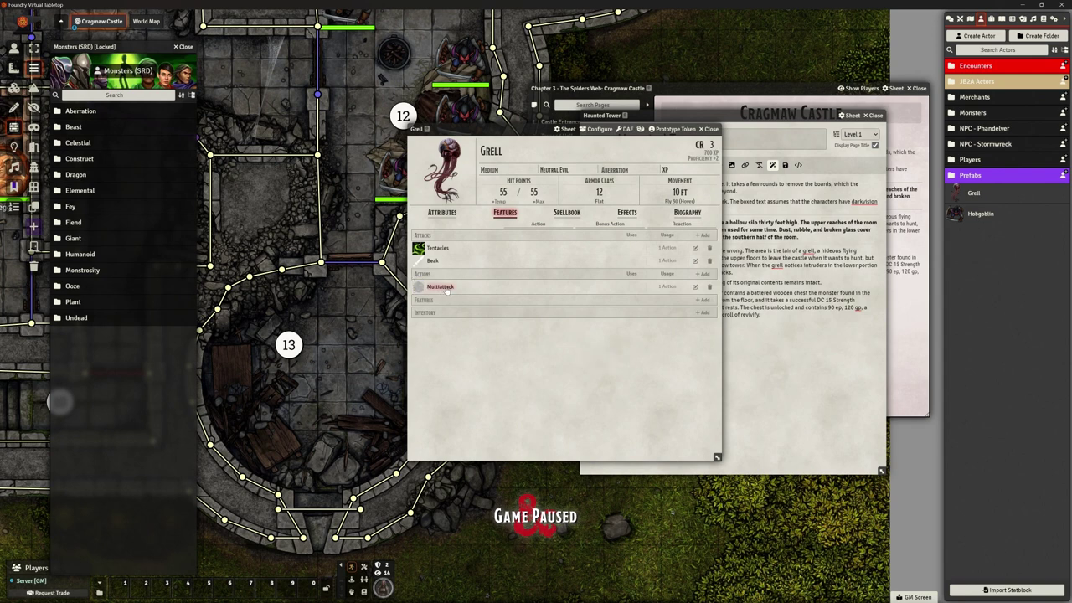
pyautogui.click(446, 248)
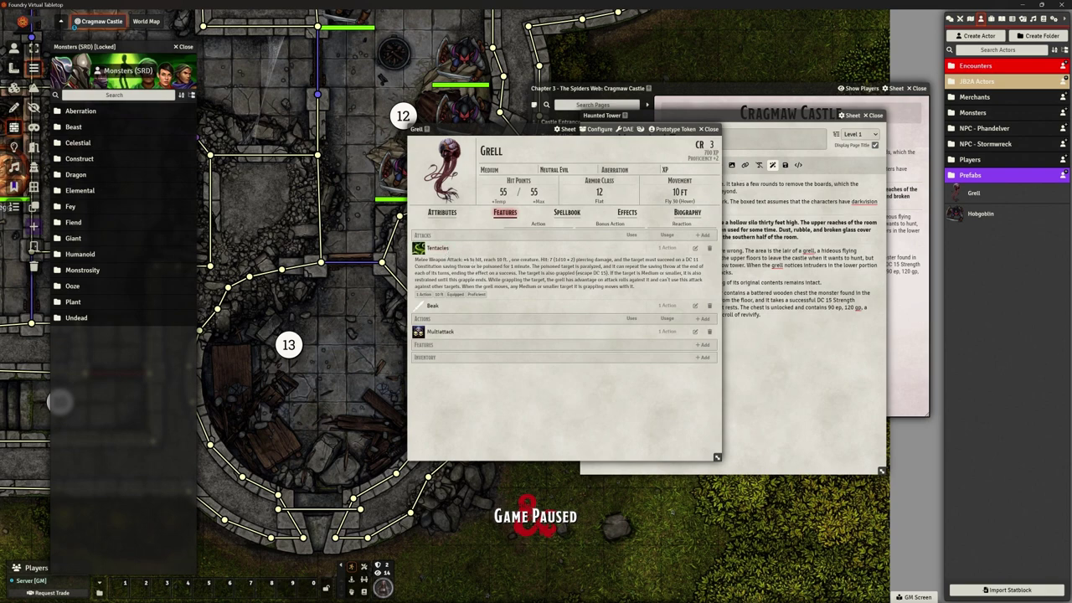
pyautogui.click(694, 247)
pyautogui.click(511, 278)
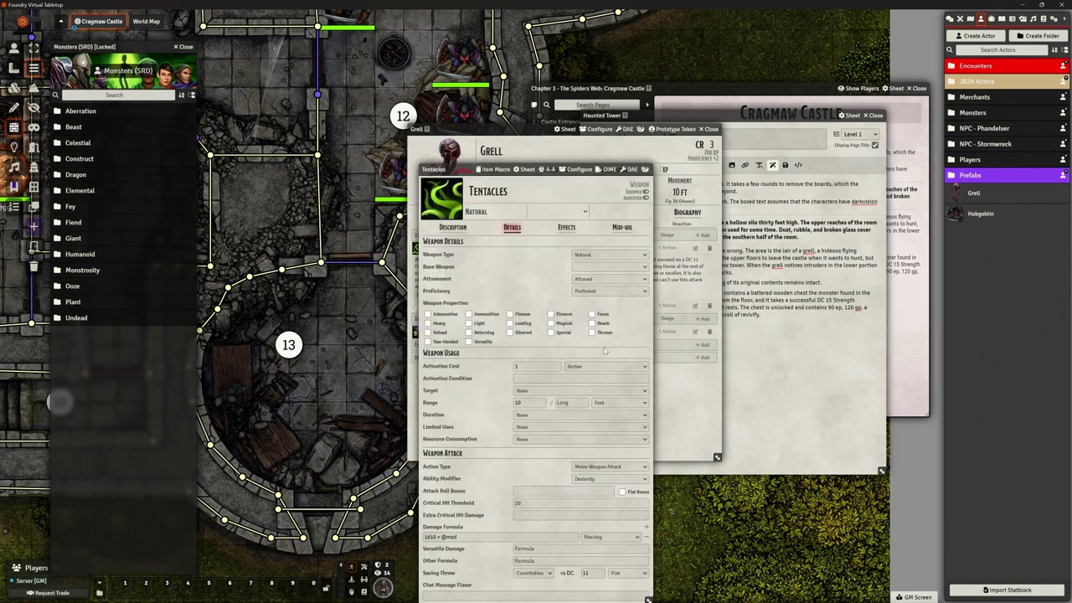
pyautogui.click(560, 366)
pyautogui.click(572, 376)
pyautogui.click(534, 403)
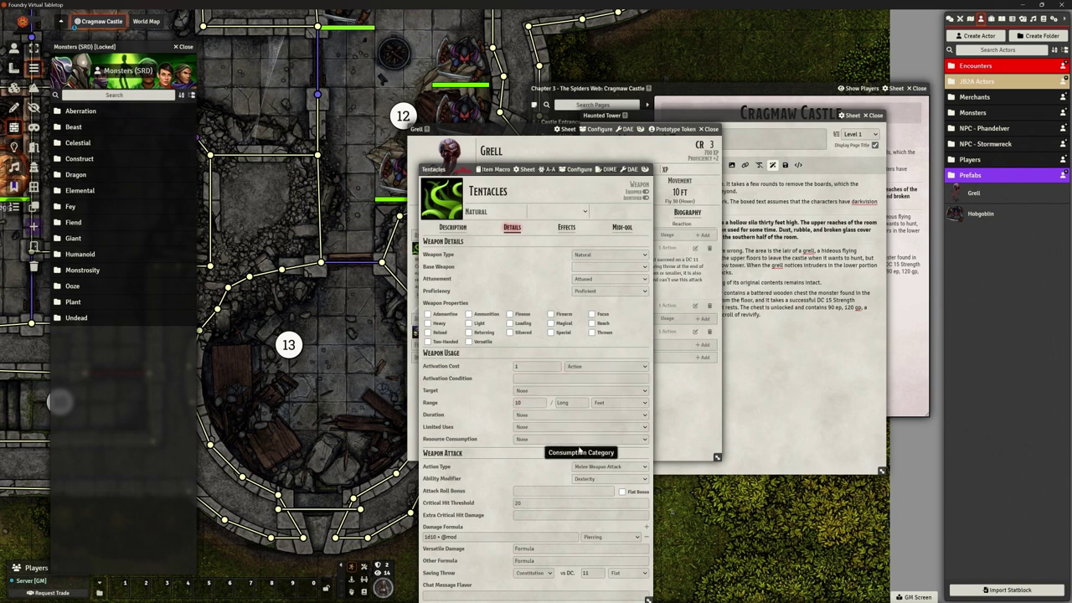
# Examine the Tentacles item's effects, Midi-QOL settings, attack details and description, and close the item
pyautogui.moveTo(442, 170); pyautogui.dragTo(462, 19)
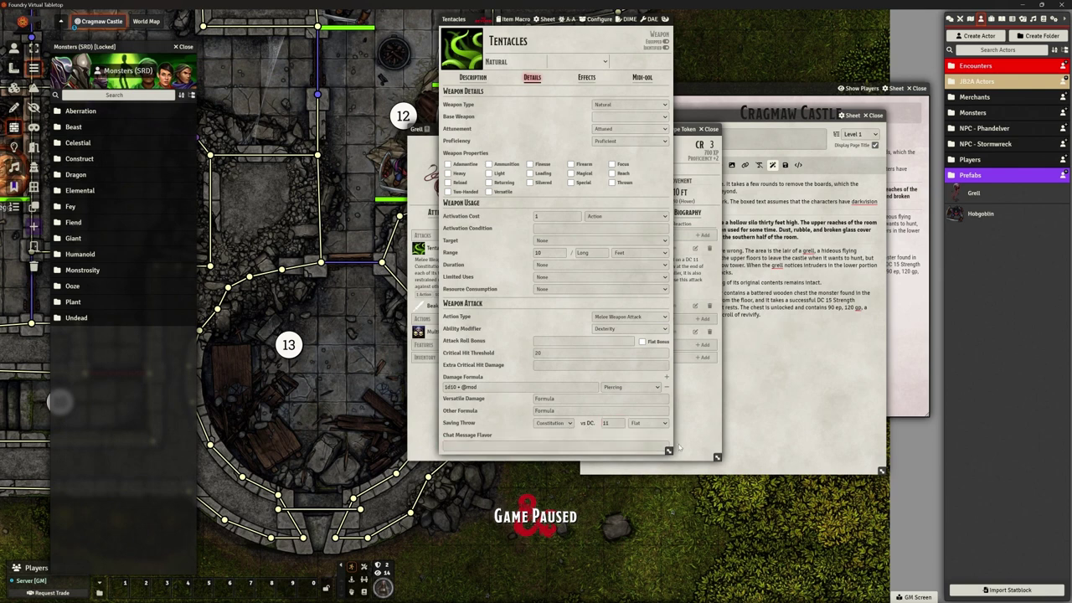
pyautogui.moveTo(669, 451); pyautogui.dragTo(714, 452)
pyautogui.click(613, 77)
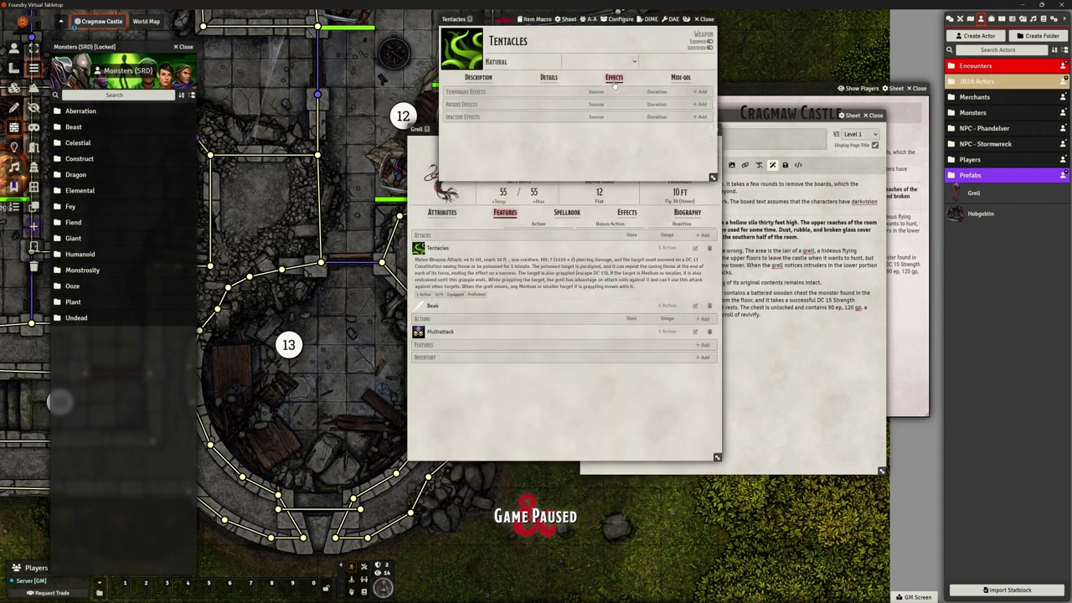
pyautogui.click(669, 77)
pyautogui.click(549, 77)
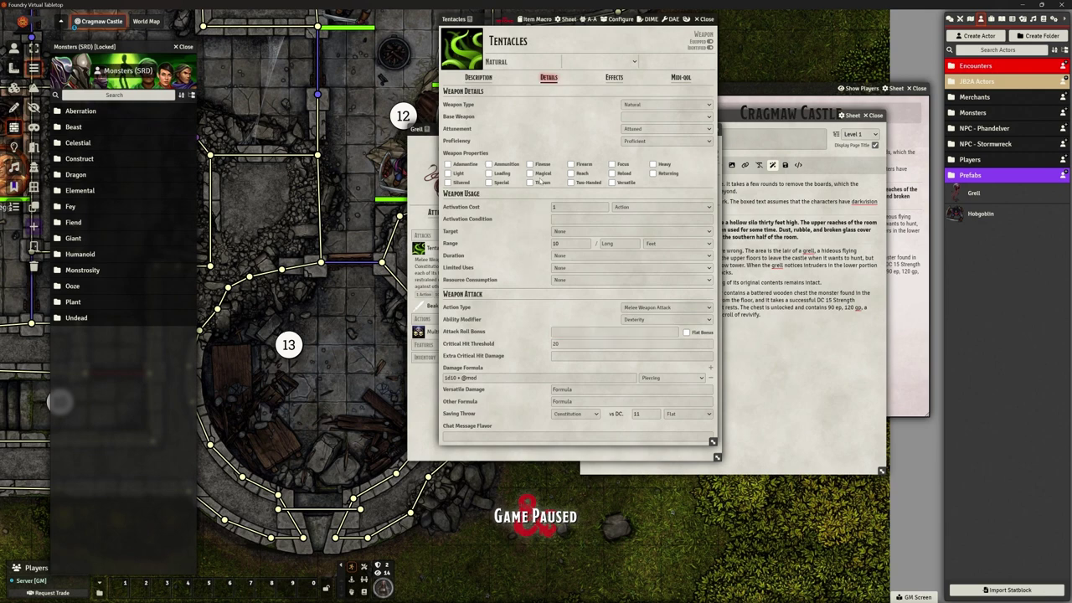
pyautogui.click(492, 76)
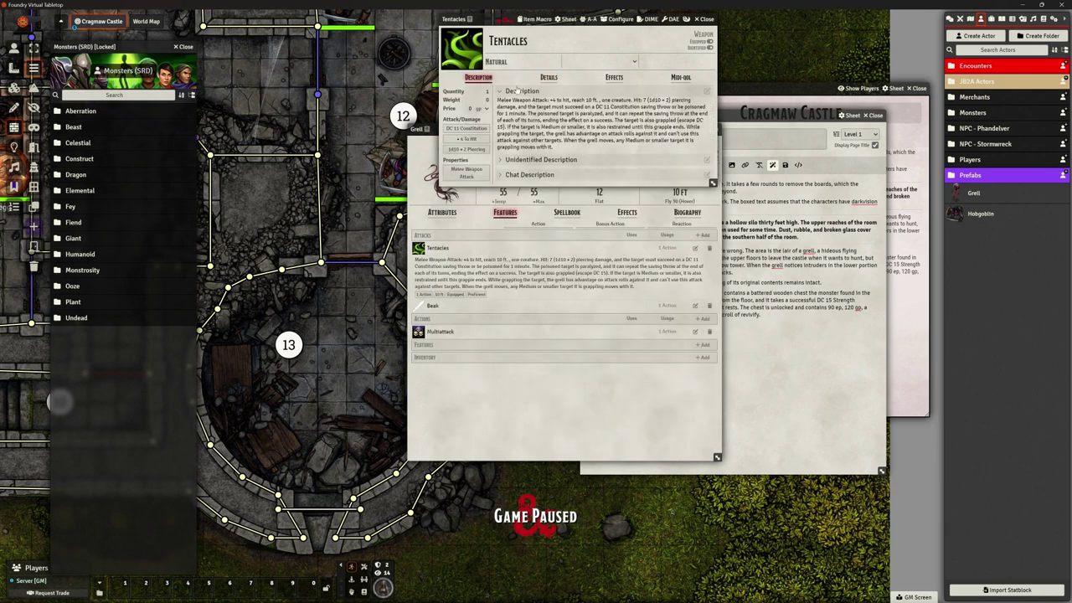
pyautogui.click(612, 62)
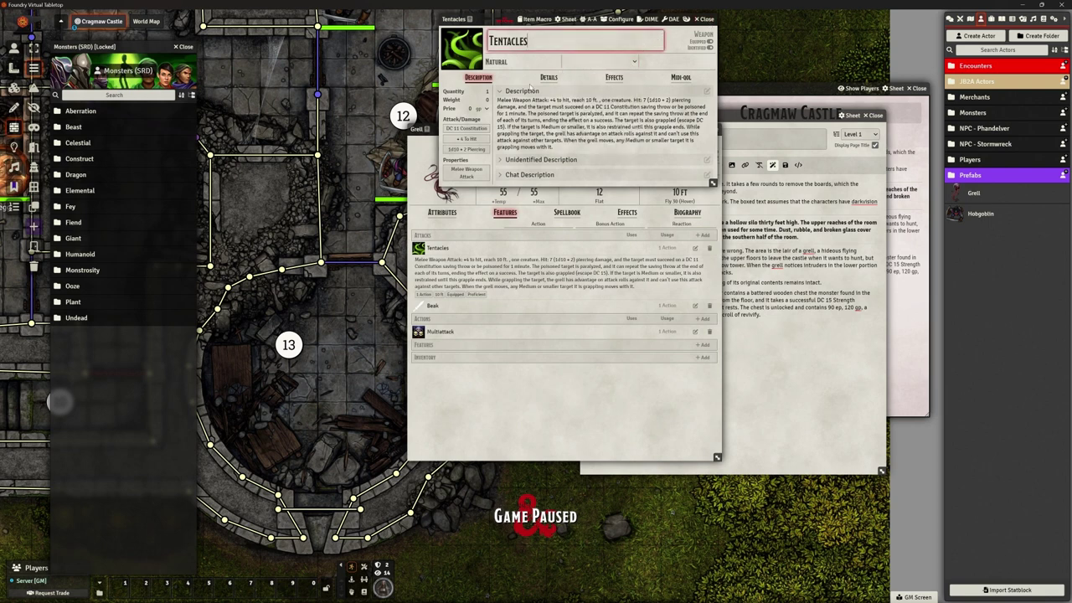
pyautogui.click(549, 77)
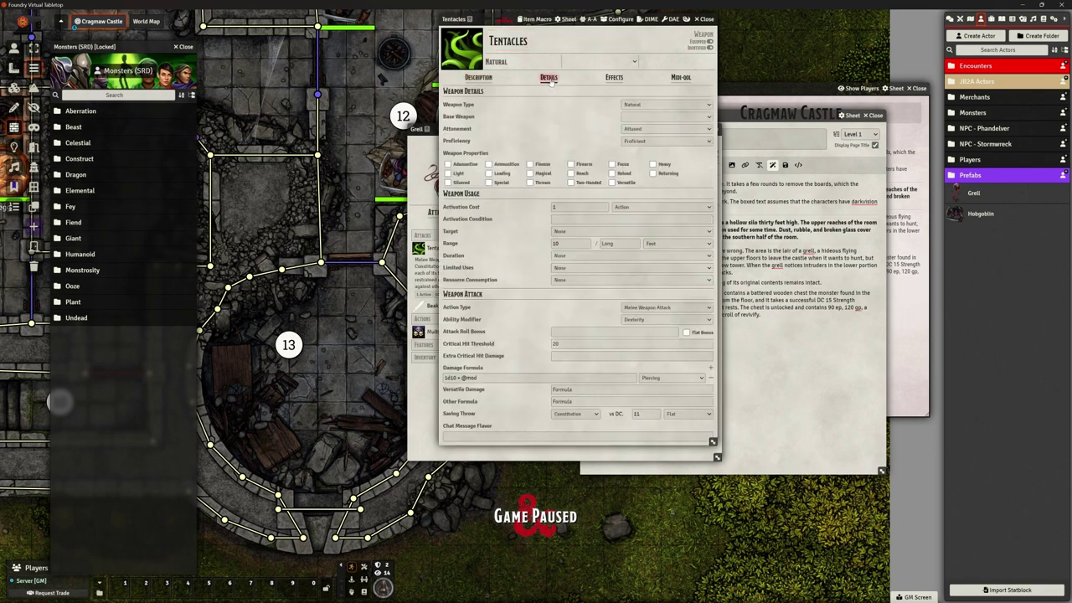
pyautogui.click(489, 78)
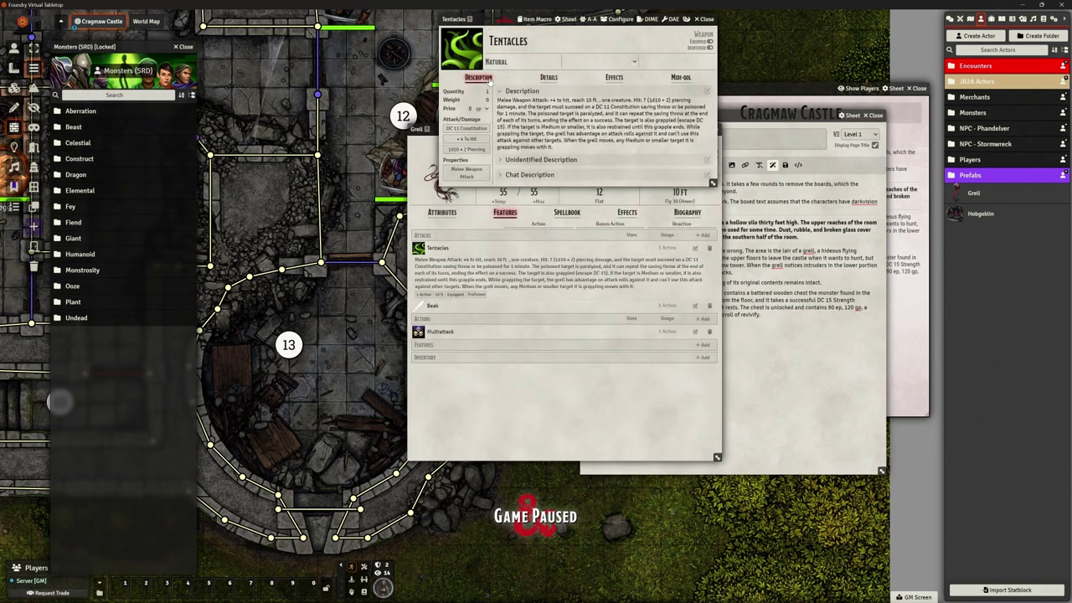
pyautogui.click(706, 18)
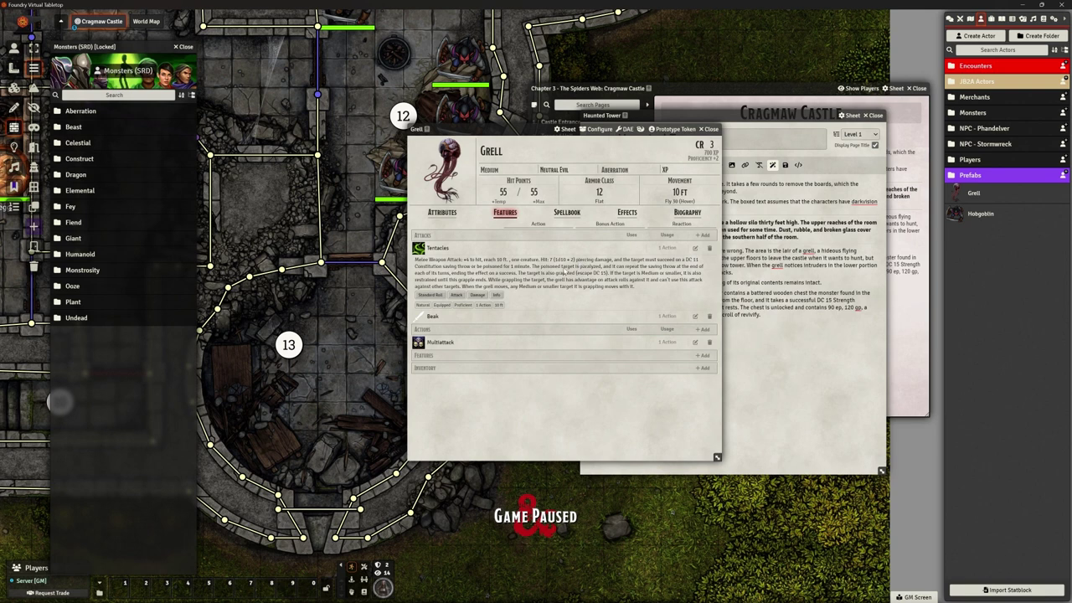
# Examine the description and damage formula of the Grell's Beak attack, and close the item
pyautogui.click(432, 317)
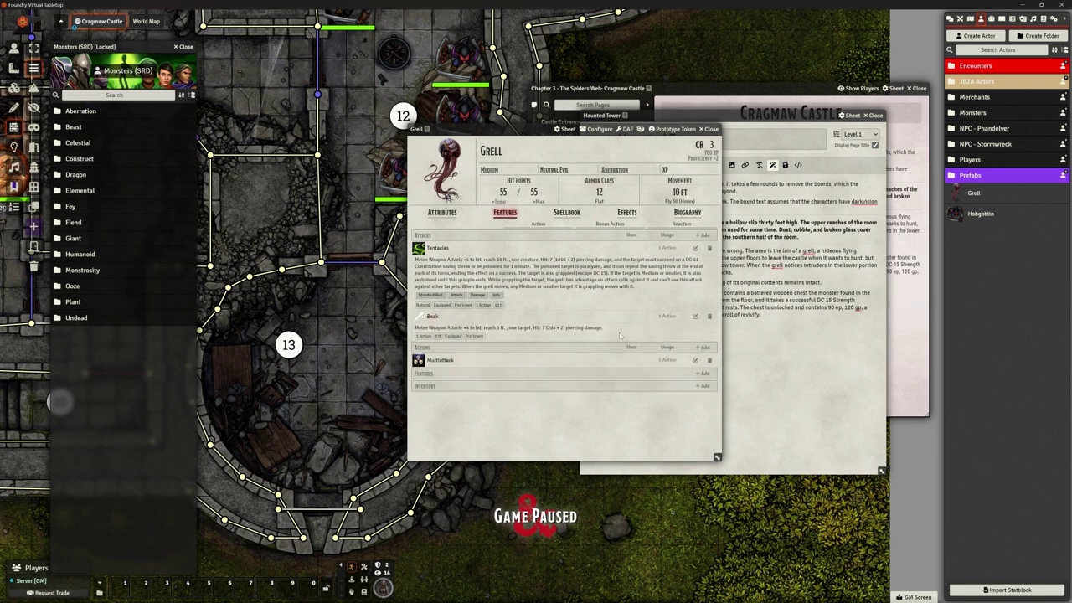
pyautogui.click(694, 317)
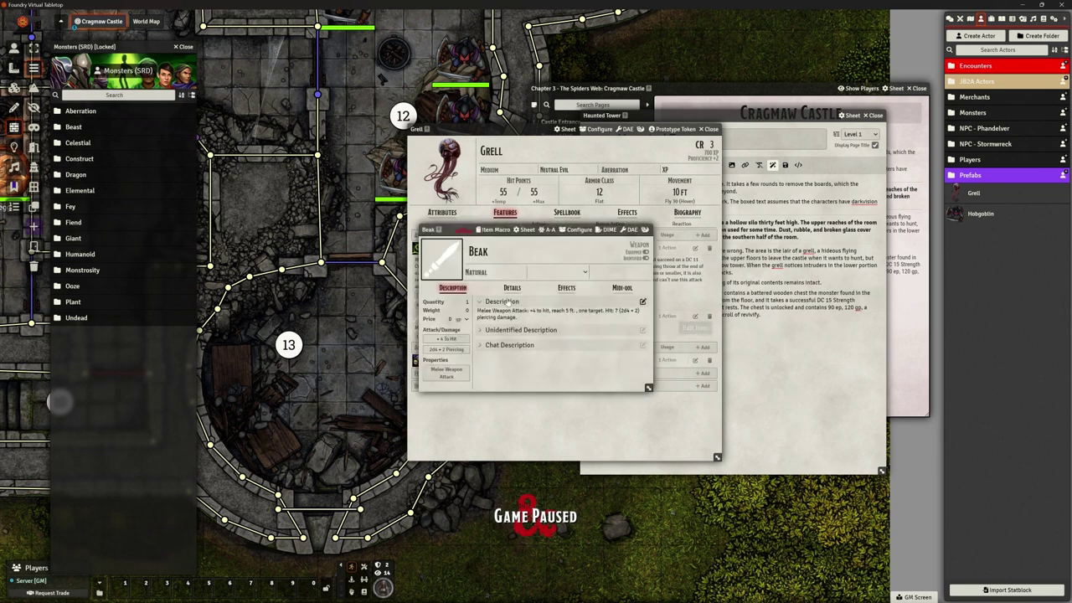
pyautogui.moveTo(448, 168); pyautogui.dragTo(483, 63)
pyautogui.click(511, 433)
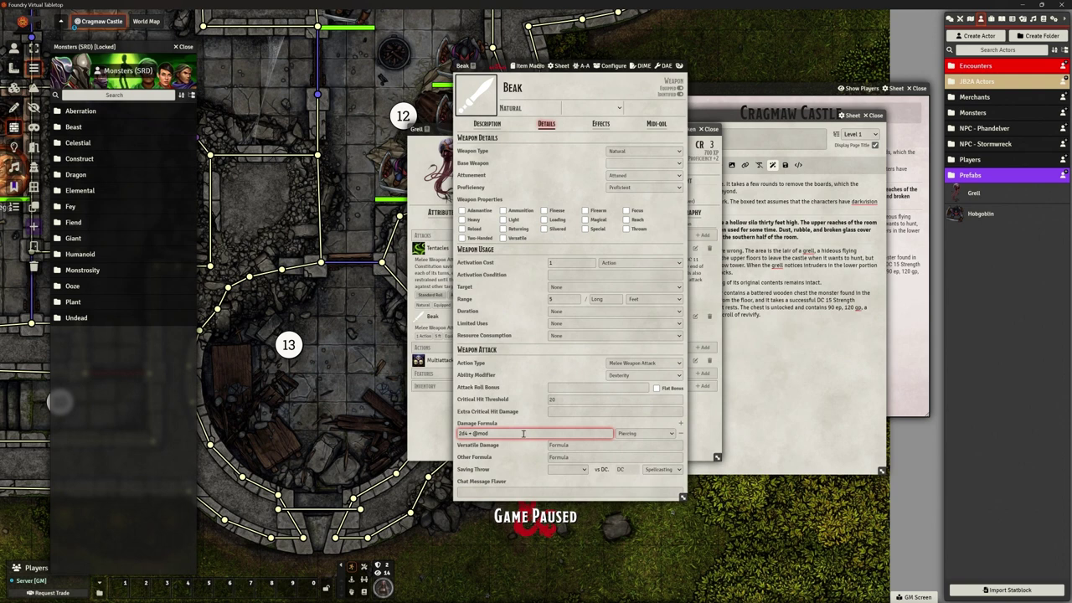
pyautogui.click(584, 446)
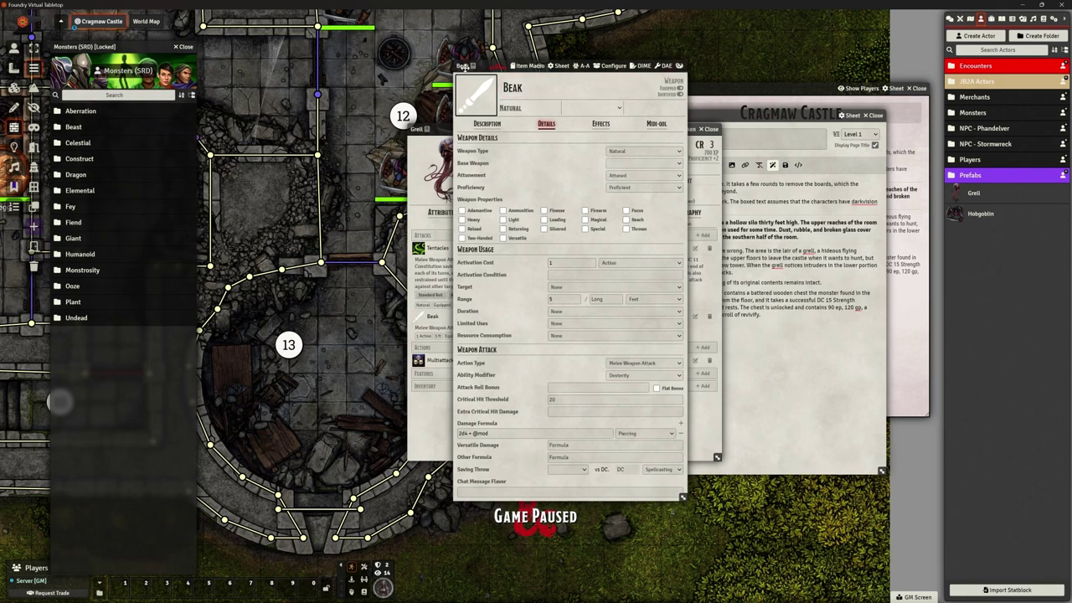
pyautogui.press('Escape')
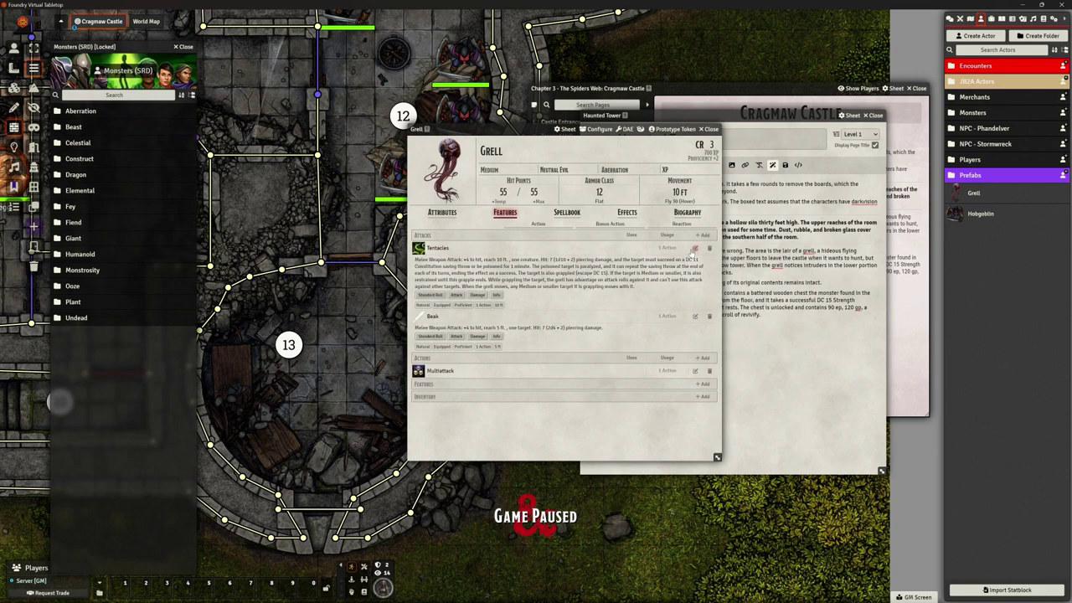
# Reread the Tentacles attack description, check the Grell's spellbook, and close the actor sheet
pyautogui.click(694, 249)
pyautogui.moveTo(714, 183); pyautogui.dragTo(806, 432)
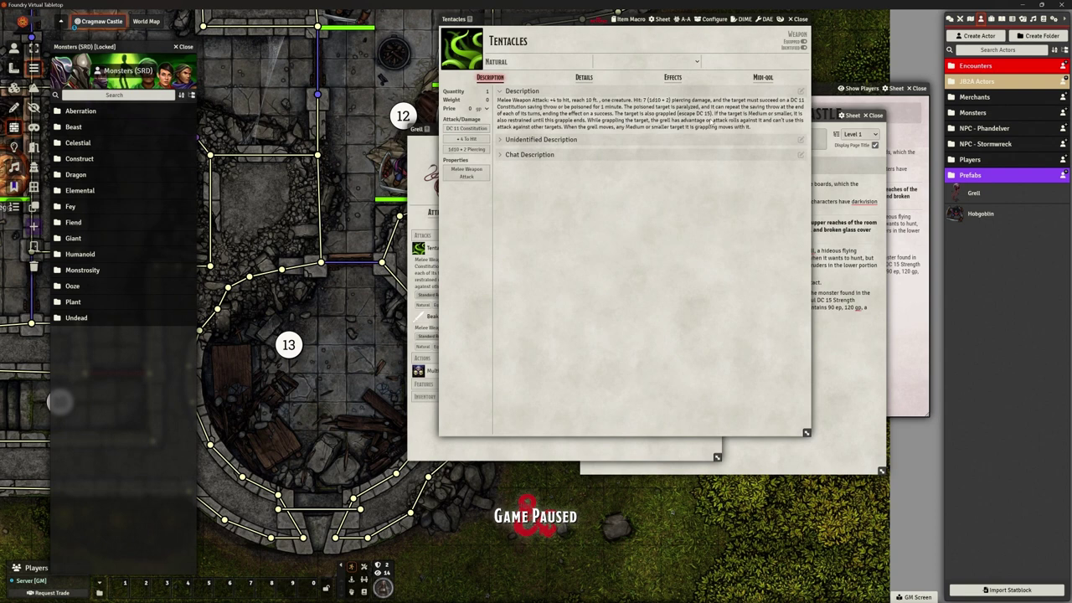
pyautogui.click(800, 19)
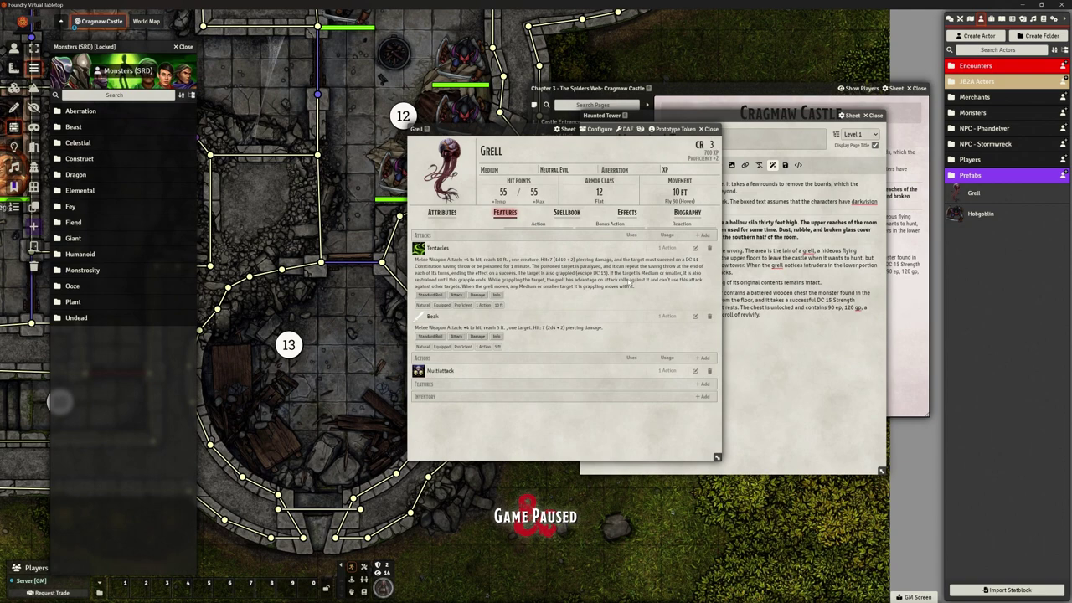
pyautogui.click(566, 213)
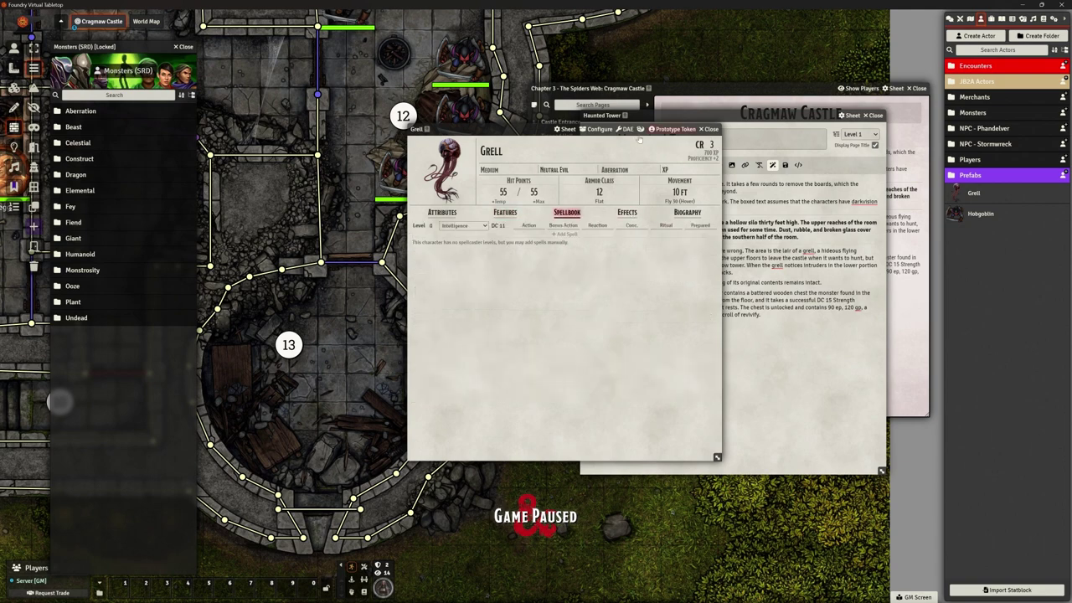
pyautogui.click(711, 129)
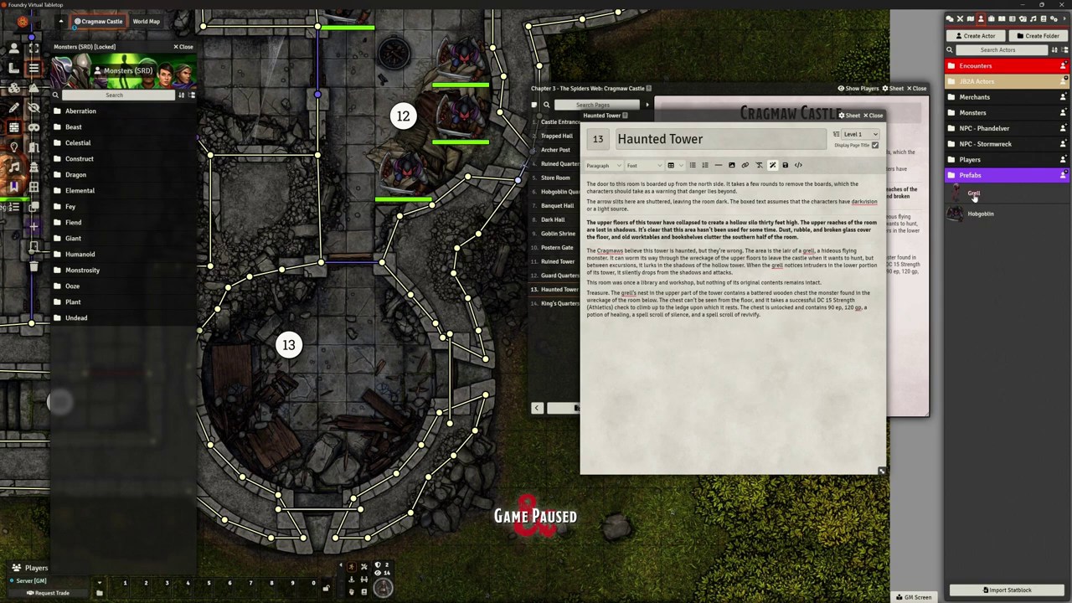
# Place a Grell token inside the area 13 tower and check the ambush text on the Haunted Tower page
pyautogui.moveTo(974, 196); pyautogui.dragTo(346, 397)
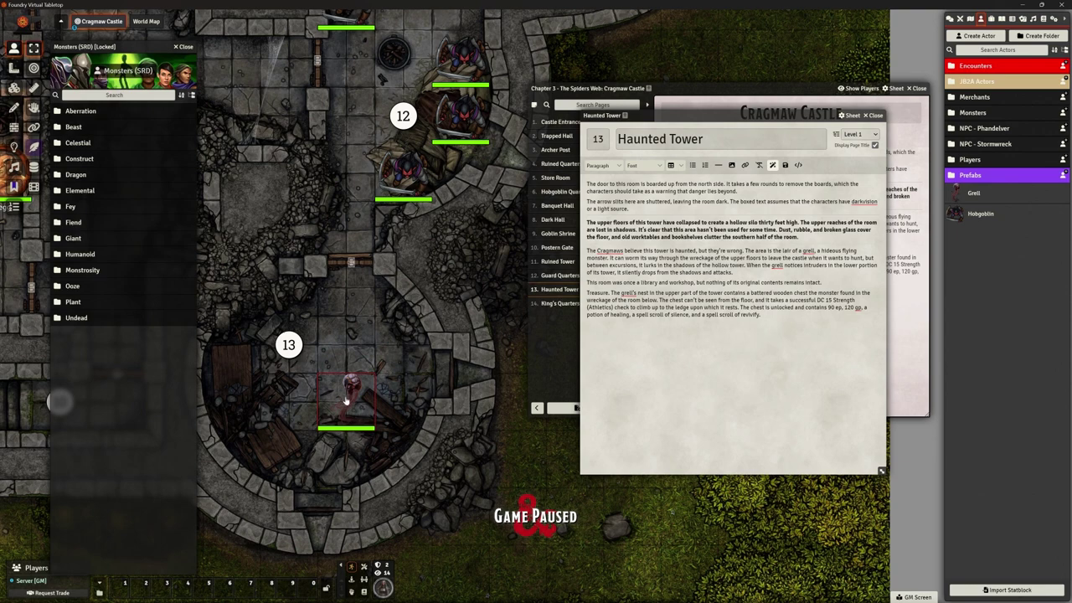
pyautogui.scroll(1, 354, 406)
pyautogui.scroll(-2, 355, 404)
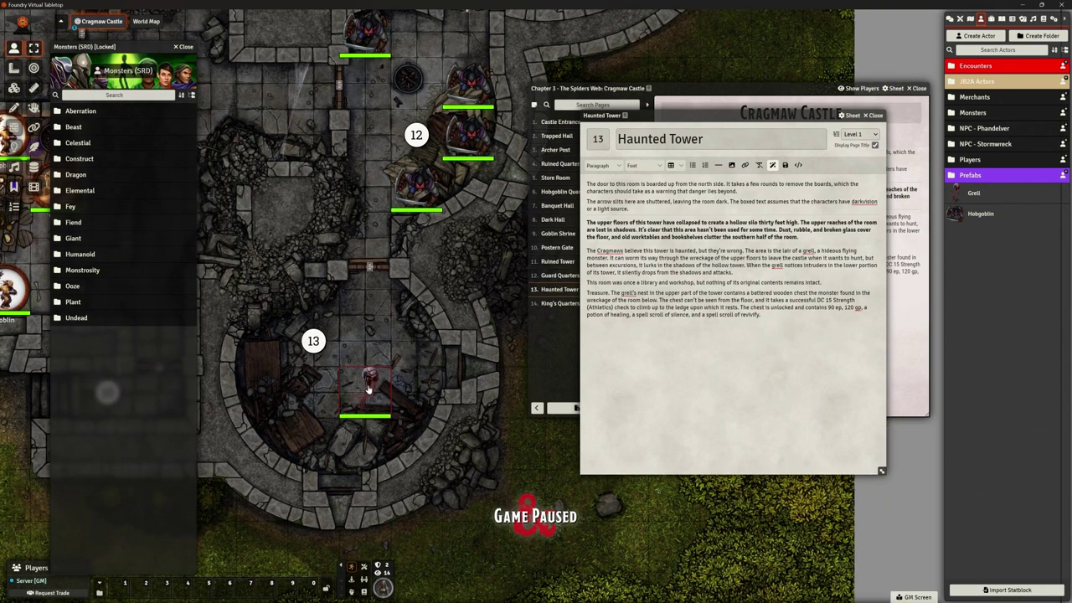
pyautogui.rightClick(366, 388)
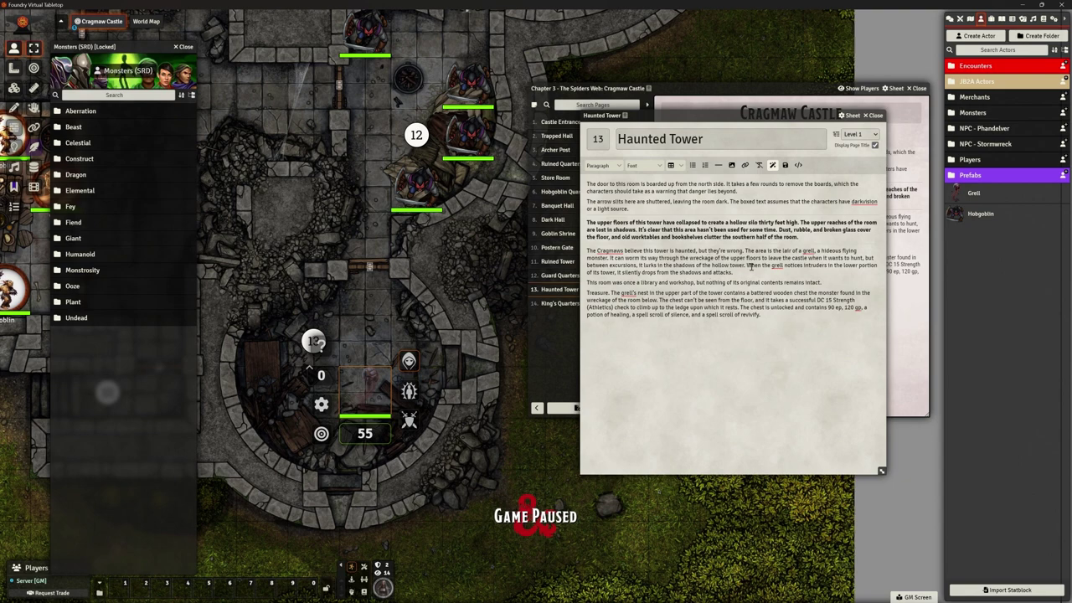
pyautogui.moveTo(750, 266); pyautogui.dragTo(863, 266)
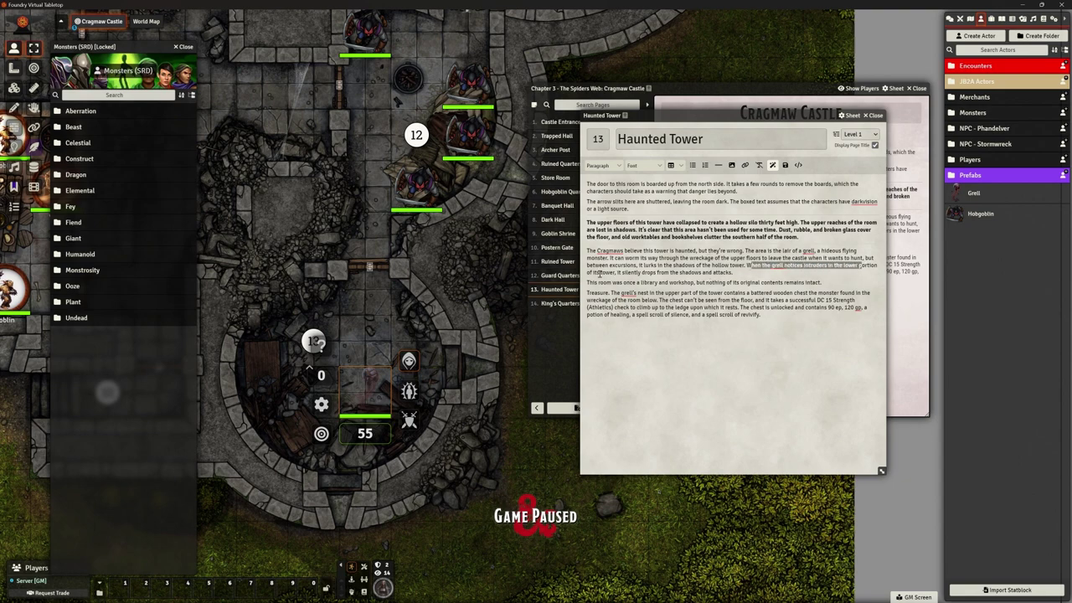
pyautogui.moveTo(594, 273); pyautogui.dragTo(729, 273)
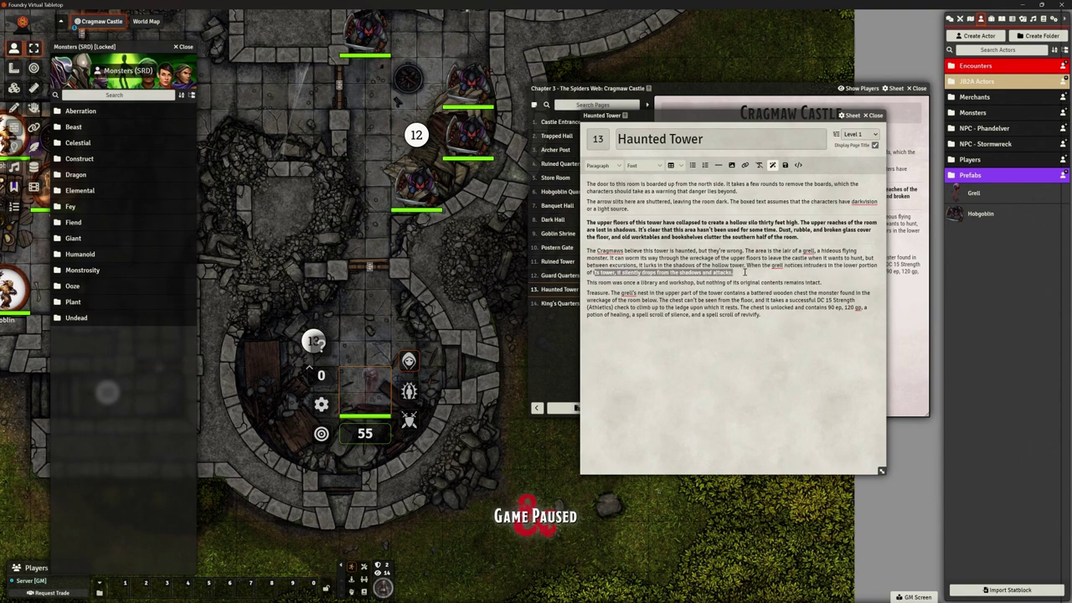
pyautogui.moveTo(604, 282); pyautogui.dragTo(817, 283)
# Turn "Treasure" into a bold heading on its own line above the grell's nest paragraph, without its period
pyautogui.click(825, 283)
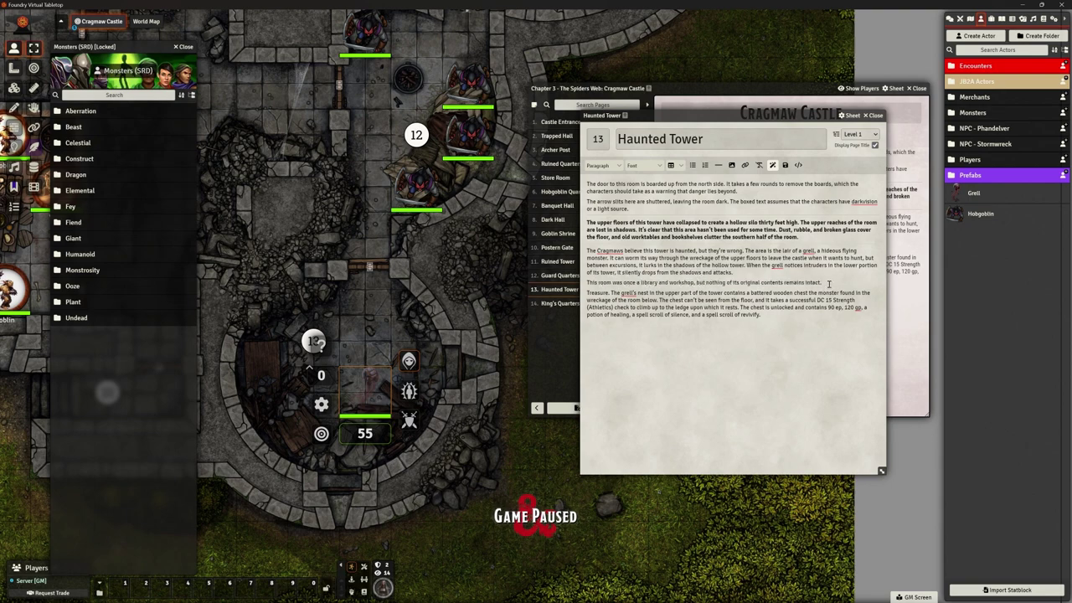
pyautogui.press('Return')
pyautogui.press('BackSpace')
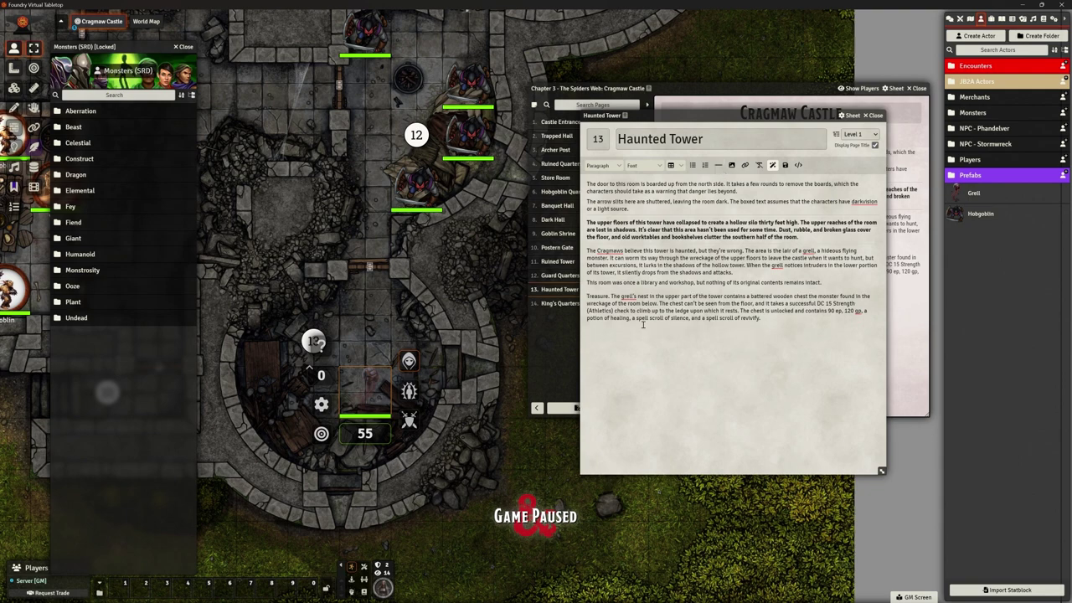
pyautogui.doubleClick(596, 296)
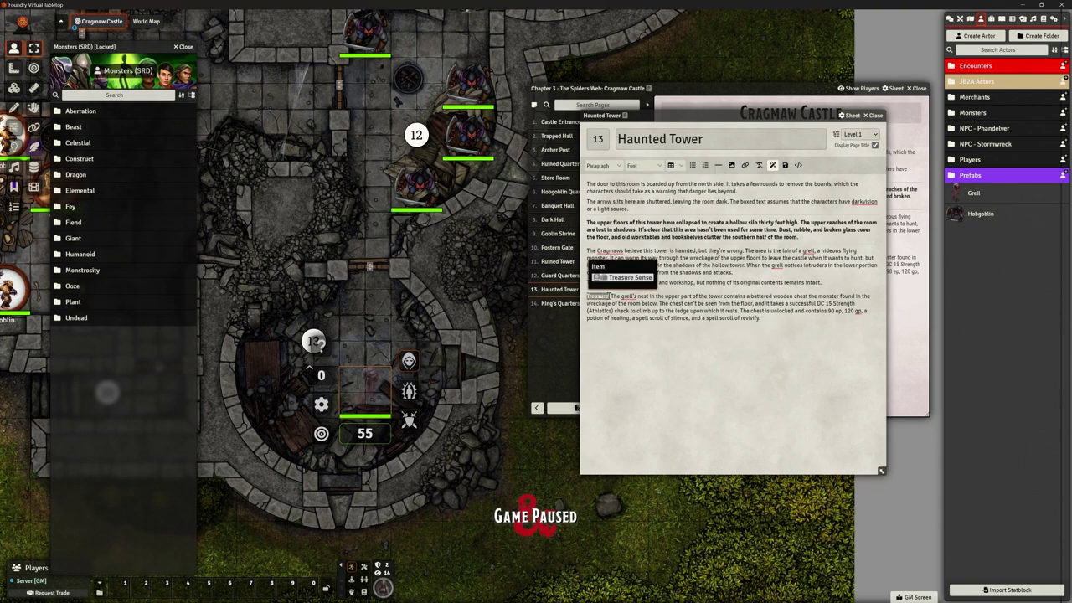
pyautogui.hotkey('ctrl', 'b')
pyautogui.press('Right')
pyautogui.press('Delete')
pyautogui.press('Delete')
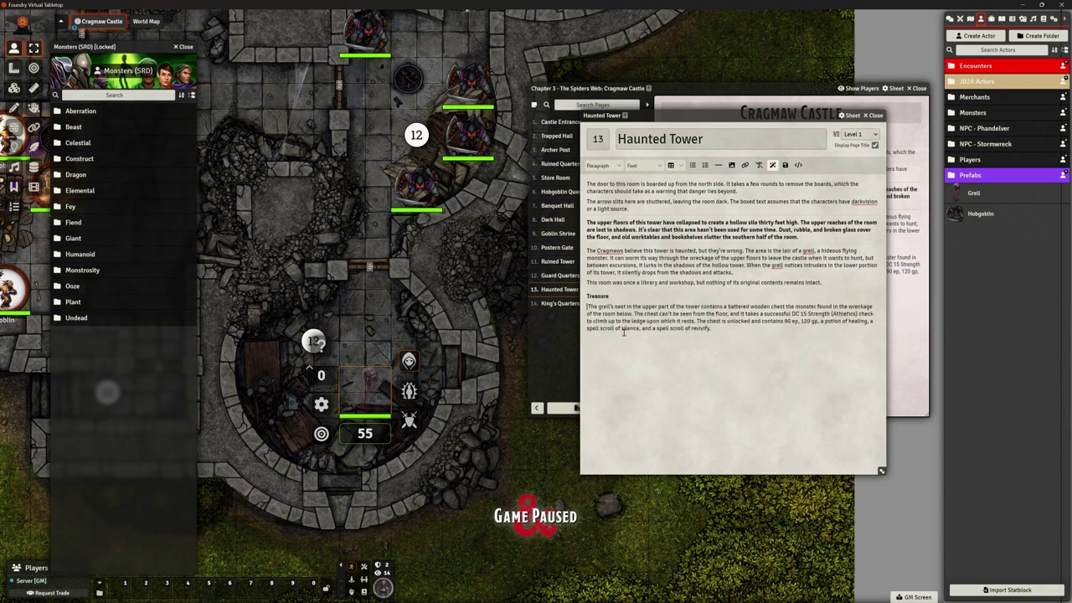
pyautogui.press('Return')
# Insert the inline check "[[/skill ability=strength skill=athletics DC 15]]" after "it takes a successful" in the Treasure paragraph
pyautogui.click(644, 347)
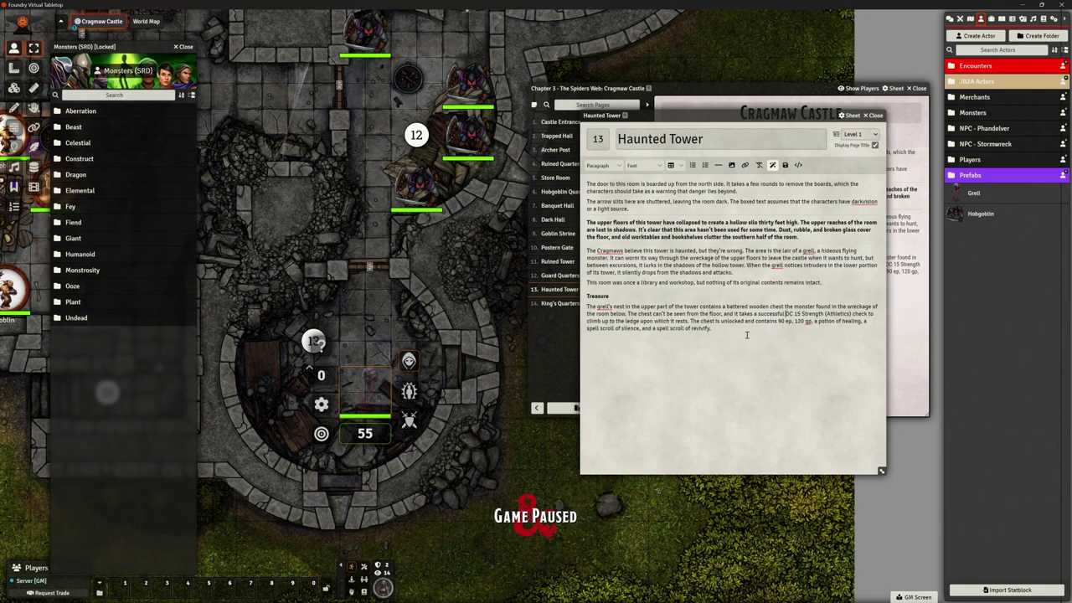
pyautogui.write('[[/')
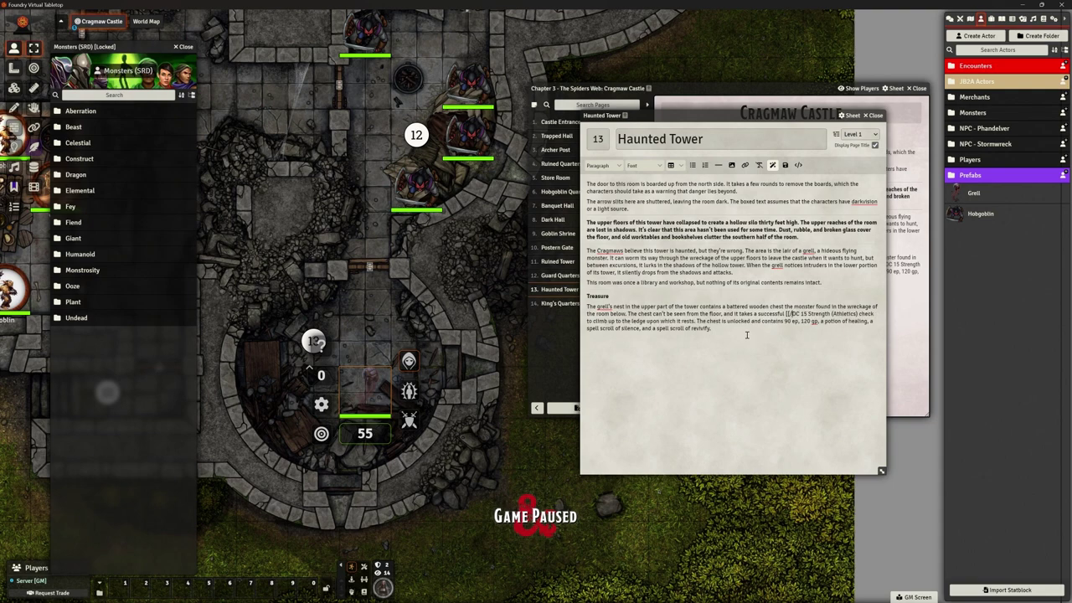
pyautogui.write('skill ath')
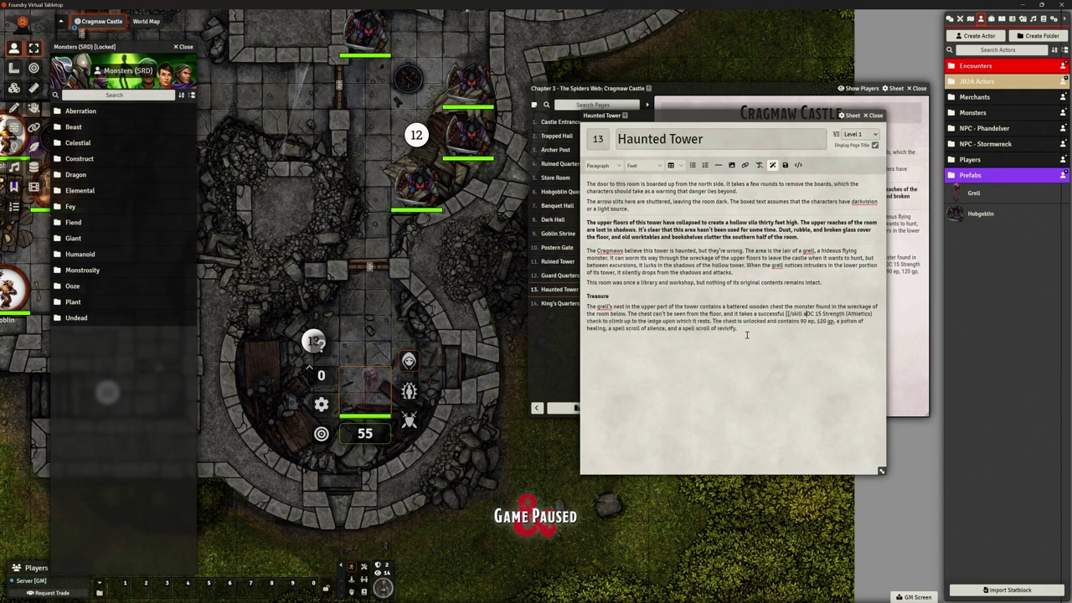
pyautogui.write('ility')
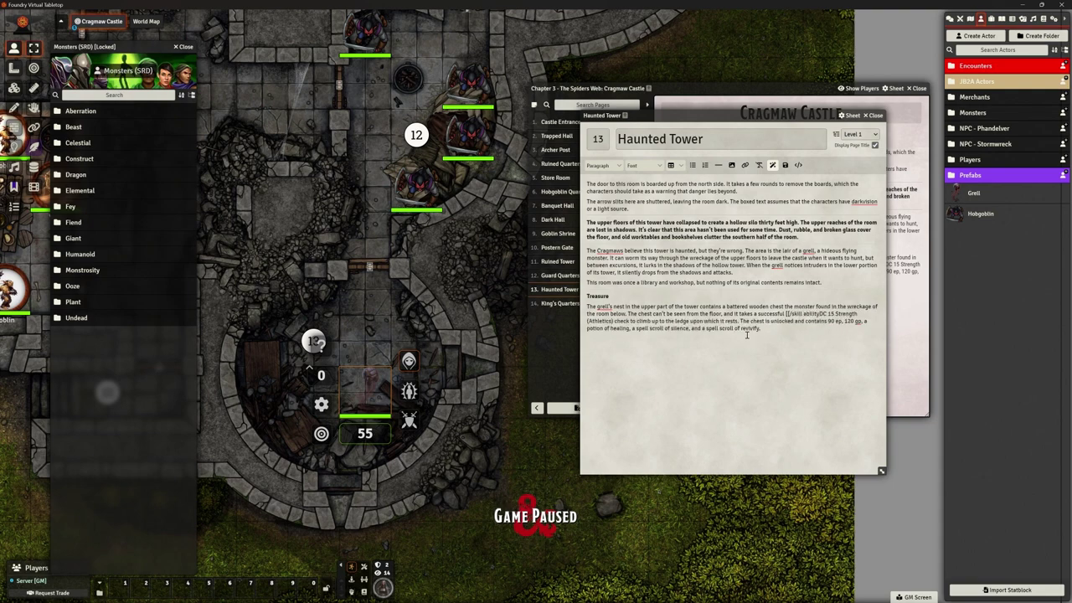
pyautogui.write('=strength')
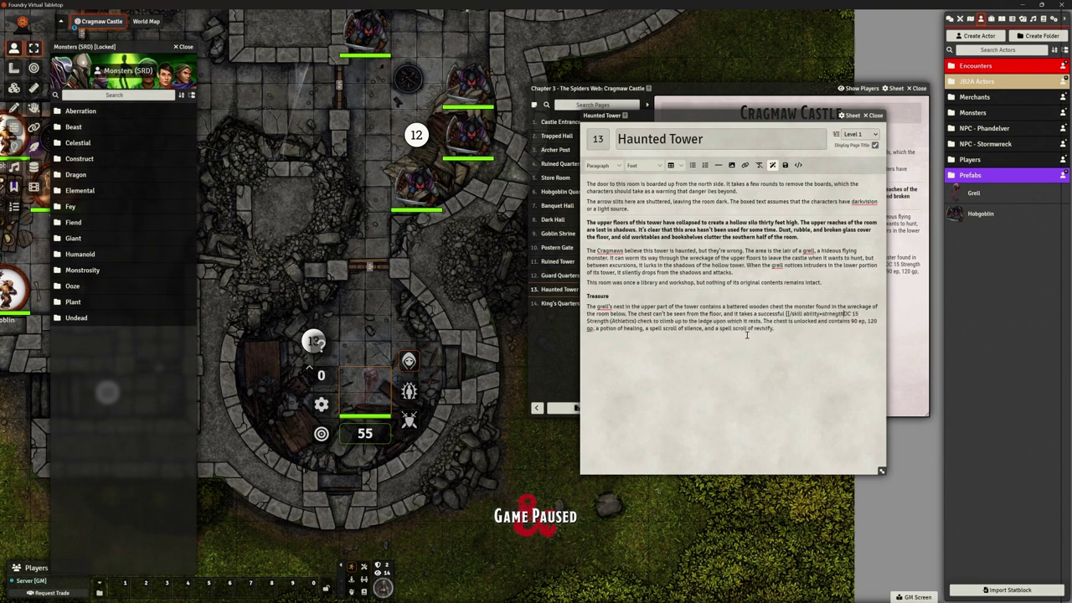
pyautogui.press('BackSpace')
pyautogui.press('BackSpace')
pyautogui.press('BackSpace')
pyautogui.press('BackSpace')
pyautogui.press('BackSpace')
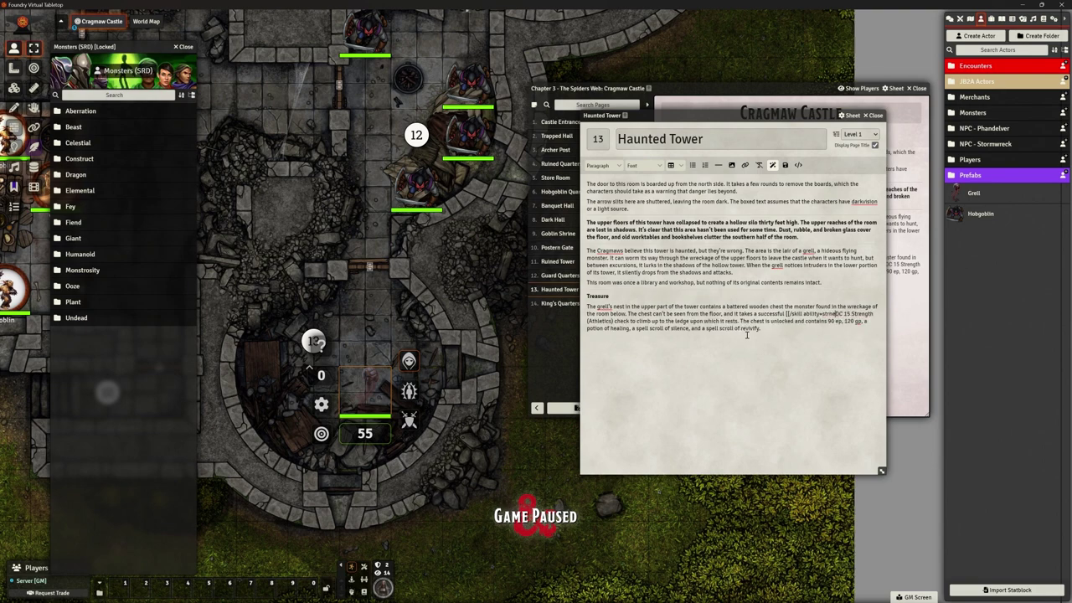
pyautogui.write('ength ')
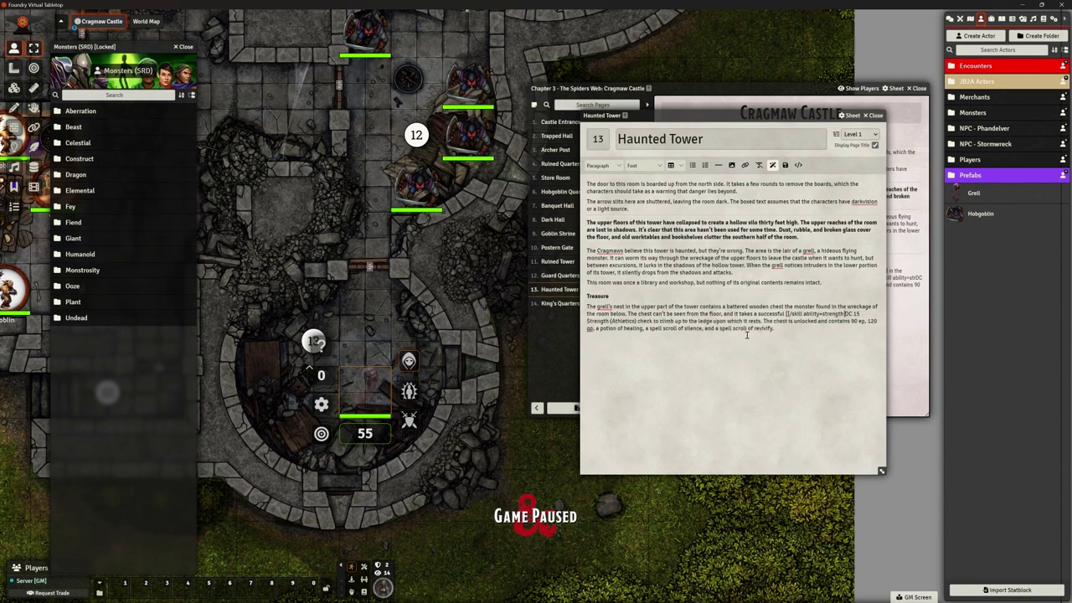
pyautogui.write('skill')
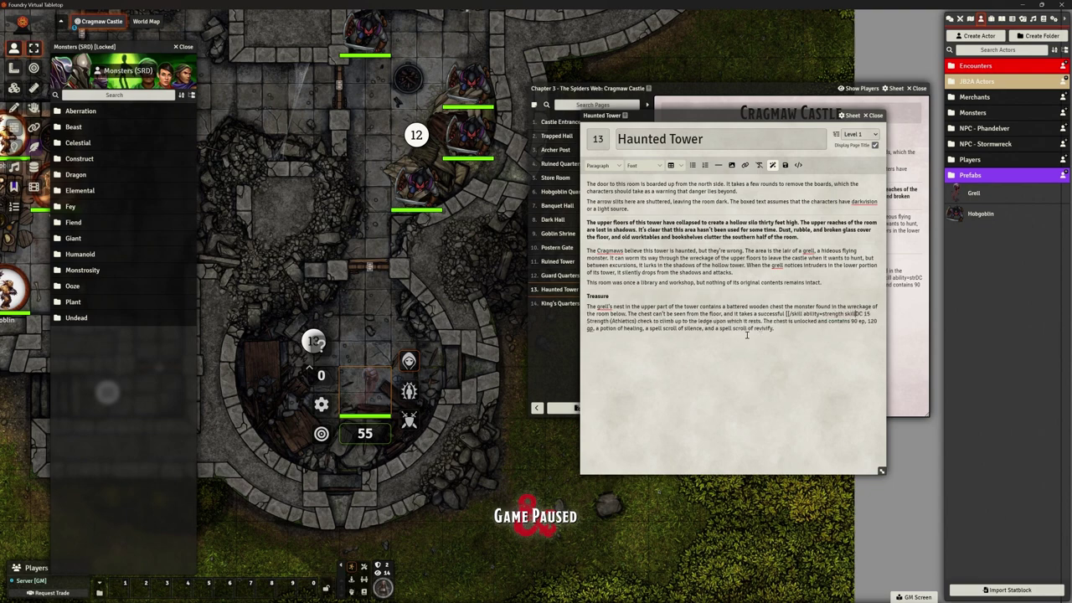
pyautogui.write('=athle')
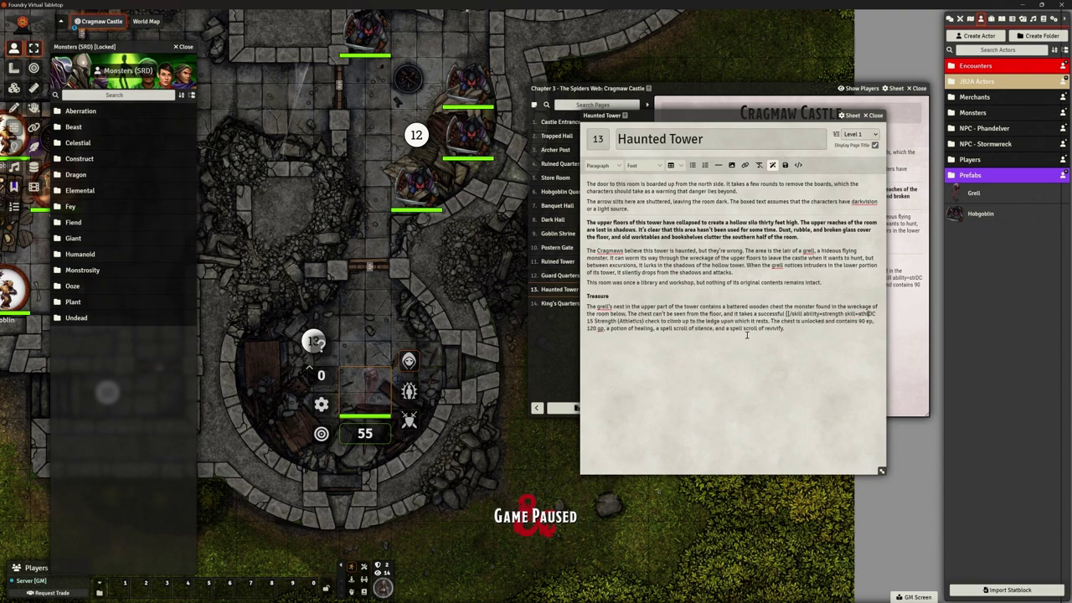
pyautogui.write('t')
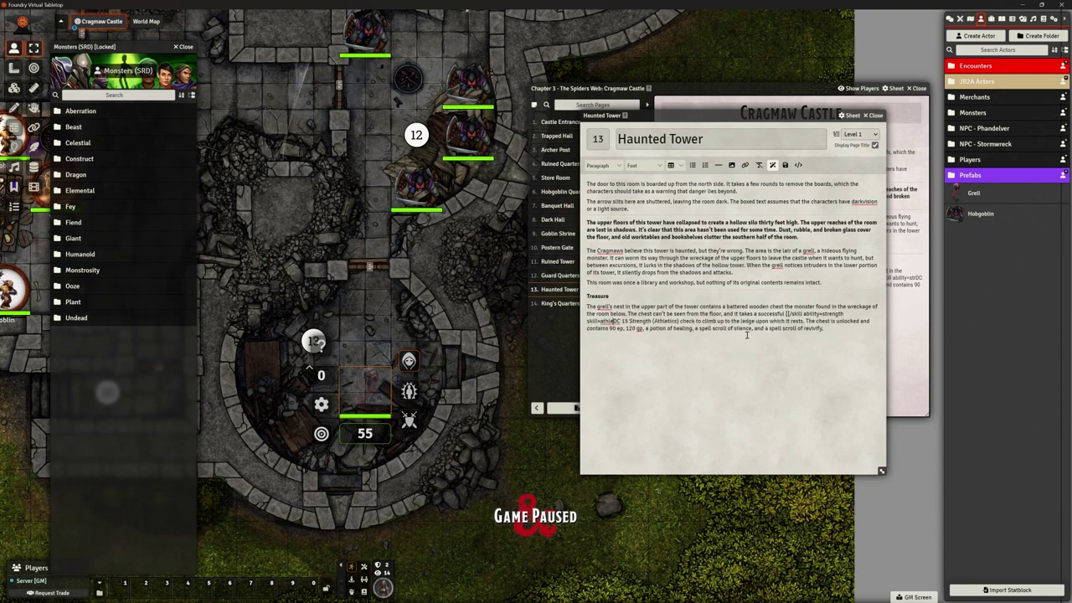
pyautogui.write('ics DC 15')
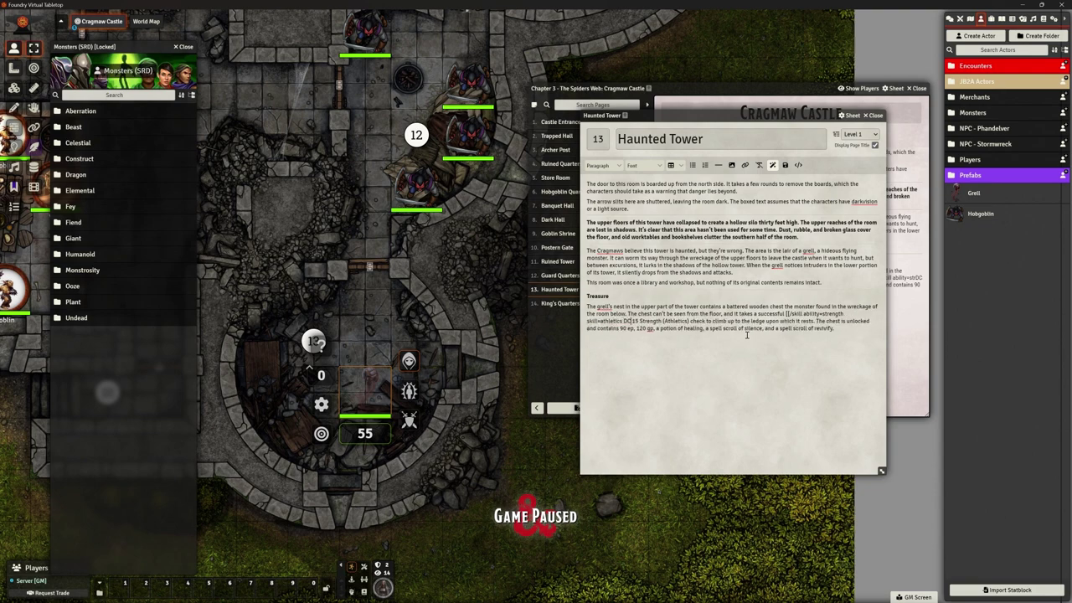
pyautogui.write(']]')
# Delete the leftover plain-text "Strength (Athletics)" wording between the inline check and the word "check"
pyautogui.press('Delete')
pyautogui.press('Delete')
pyautogui.press('Delete')
pyautogui.press('Delete')
pyautogui.press('Delete')
pyautogui.press('Delete')
pyautogui.press('Delete')
pyautogui.press('Delete')
pyautogui.press('Delete')
pyautogui.press('Delete')
pyautogui.press('Delete')
pyautogui.press('Delete')
pyautogui.press('Delete')
pyautogui.press('Delete')
pyautogui.press('Delete')
pyautogui.press('Delete')
pyautogui.press('Delete')
pyautogui.press('Delete')
pyautogui.press('Delete')
pyautogui.press('Delete')
pyautogui.press('Delete')
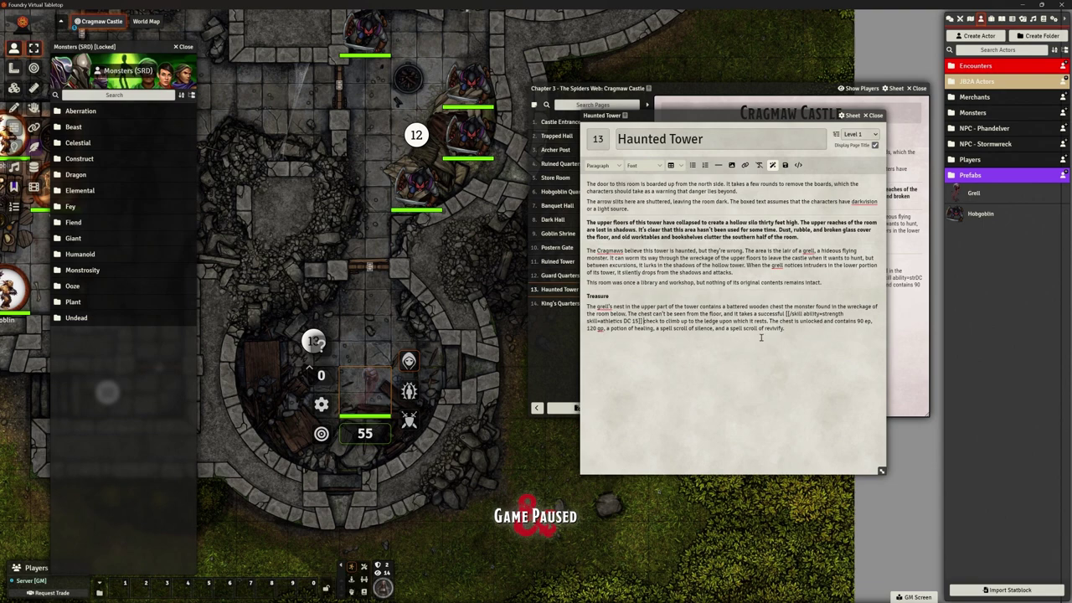
pyautogui.press('Delete')
# Drop one Potion of Healing from the Potions items folder beside the area 13 marker as a new item pile
pyautogui.click(990, 19)
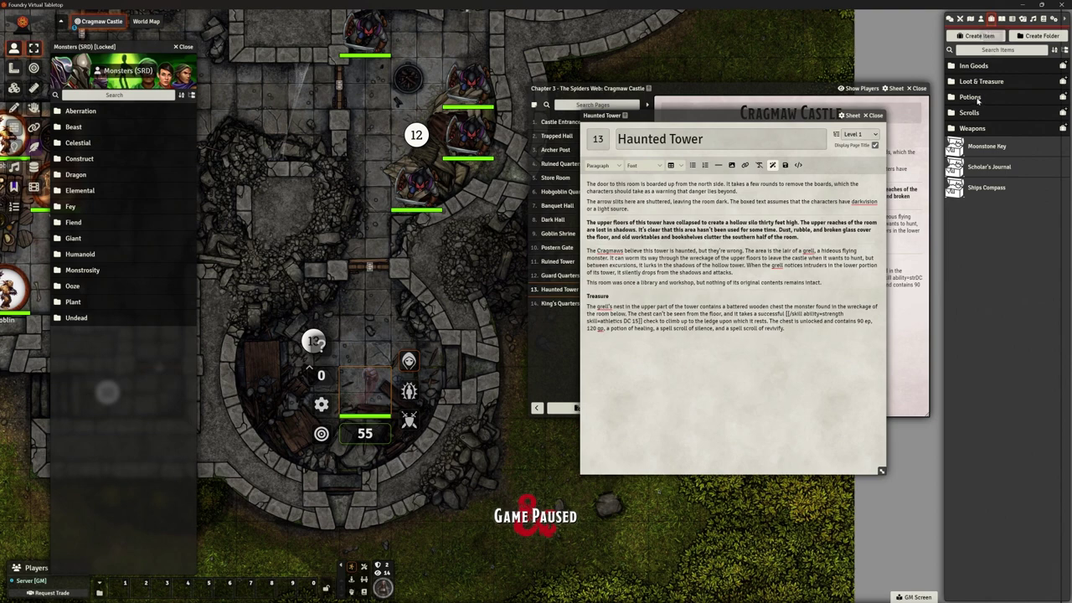
pyautogui.click(977, 97)
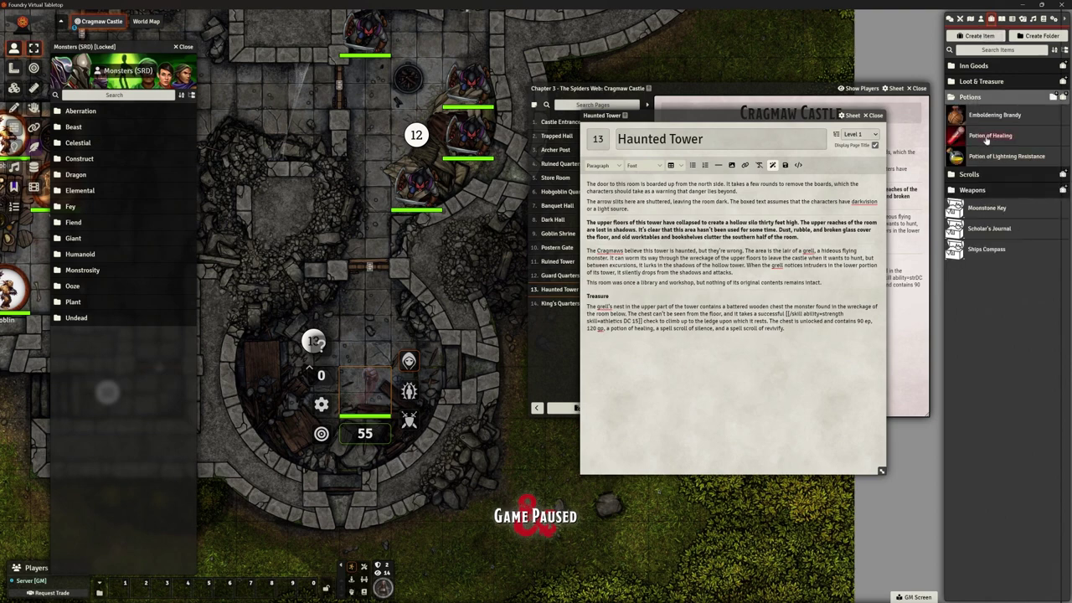
pyautogui.moveTo(986, 138)
pyautogui.mouseDown()
pyautogui.moveTo(407, 376)
pyautogui.moveTo(300, 377)
pyautogui.mouseUp()
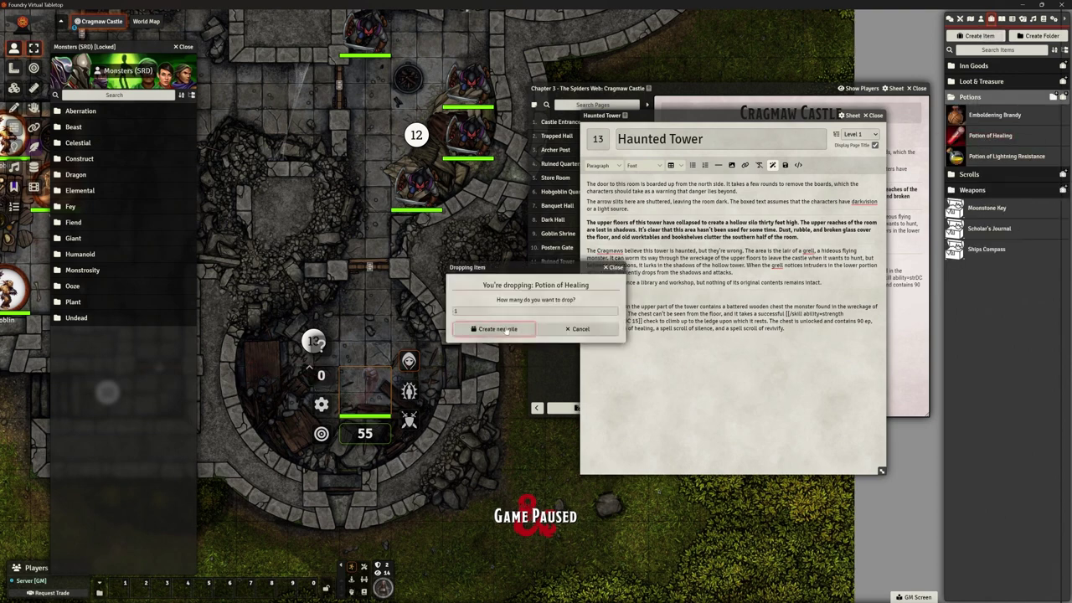
pyautogui.click(505, 329)
pyautogui.click(267, 352)
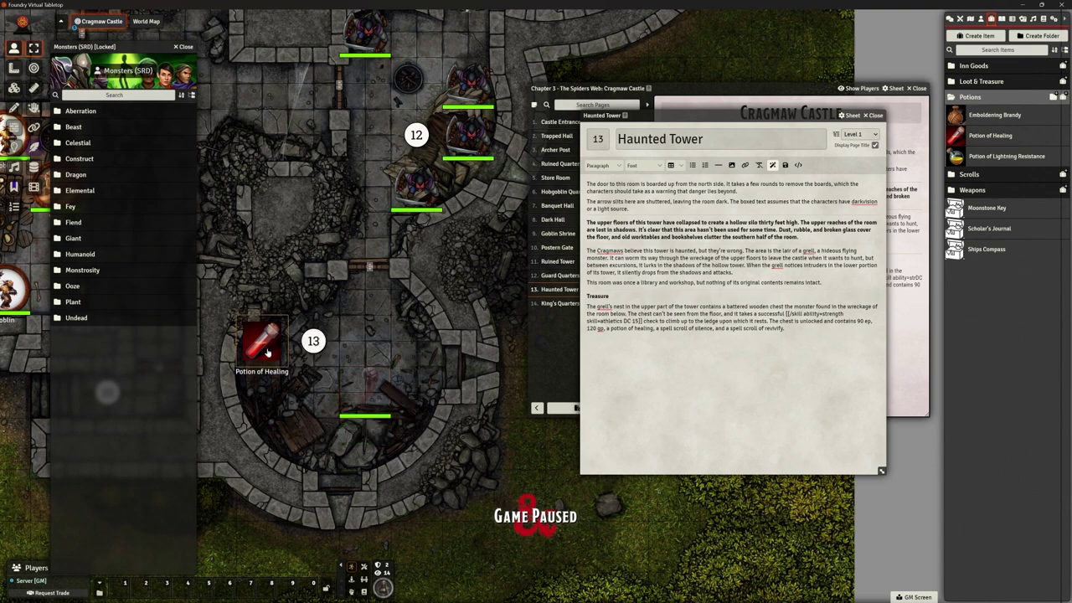
# Add 90 electrum and 120 gold to the Potion of Healing item pile
pyautogui.doubleClick(267, 353)
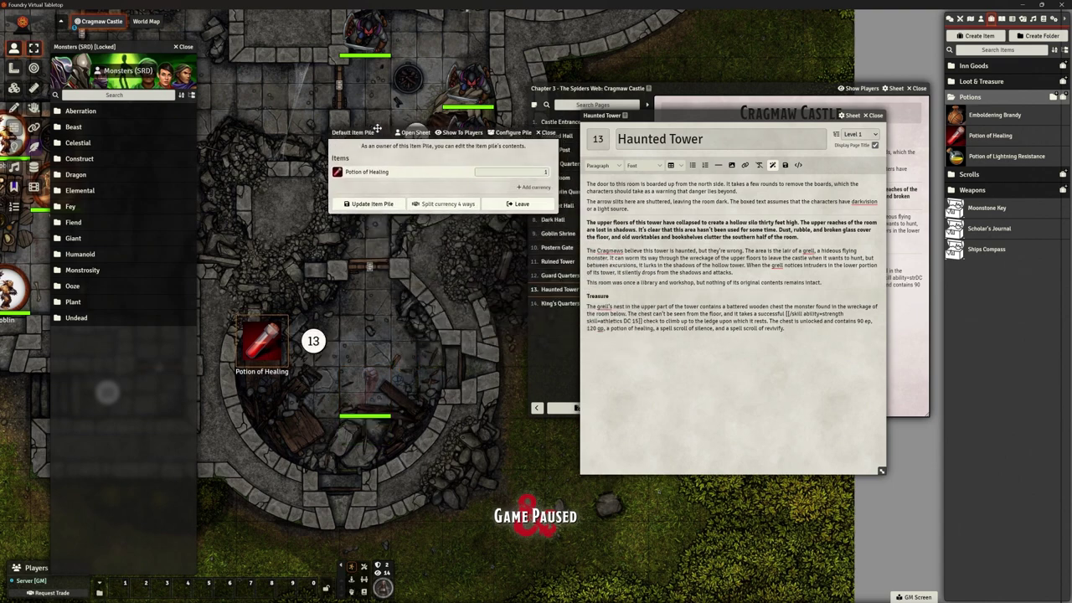
pyautogui.click(504, 175)
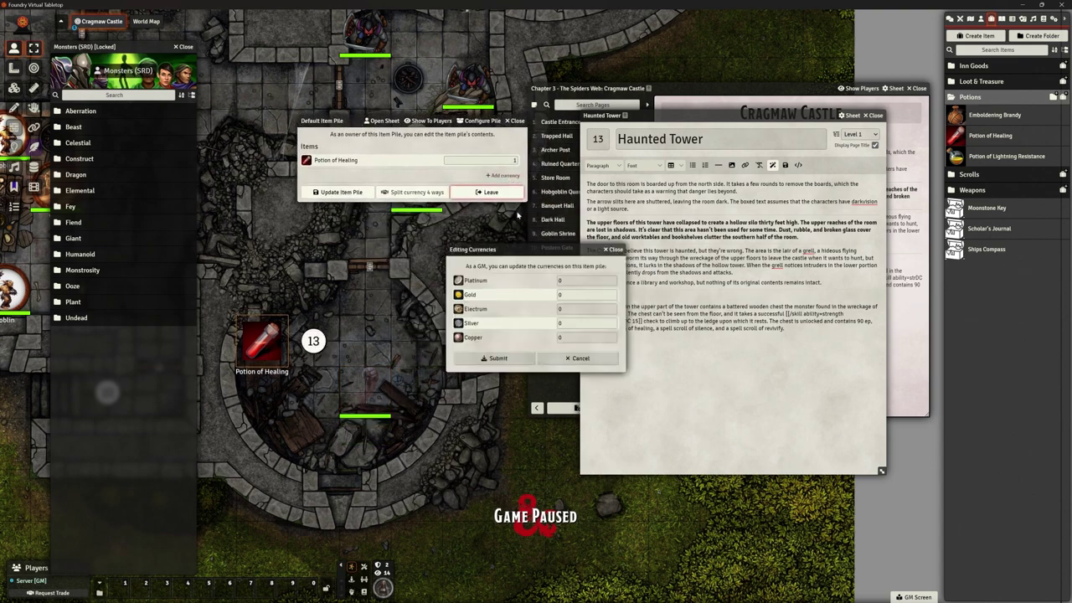
pyautogui.moveTo(535, 249); pyautogui.dragTo(483, 224)
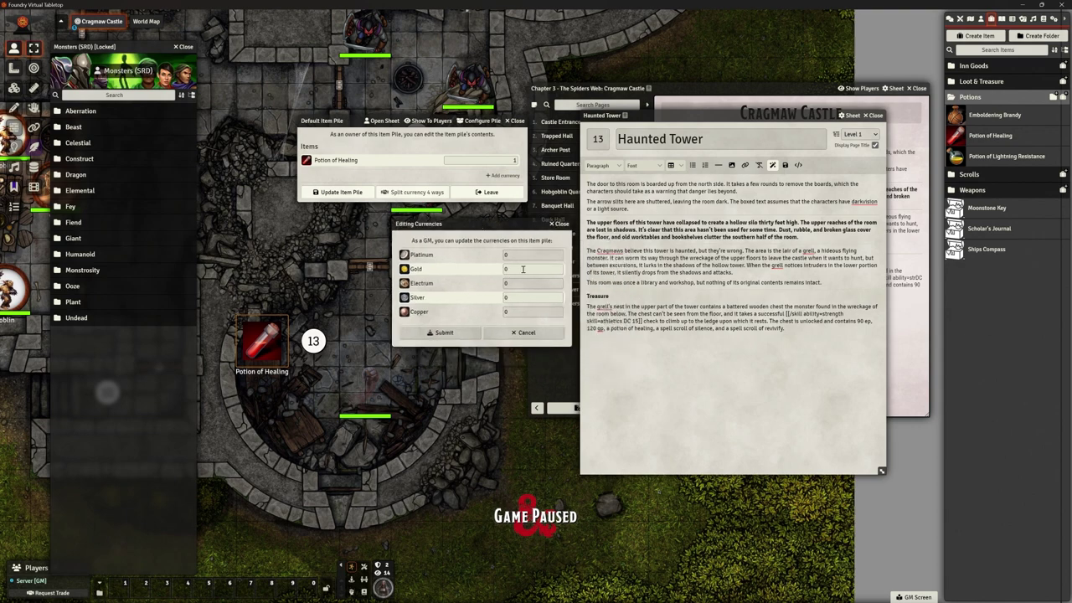
pyautogui.click(515, 283)
pyautogui.write('90')
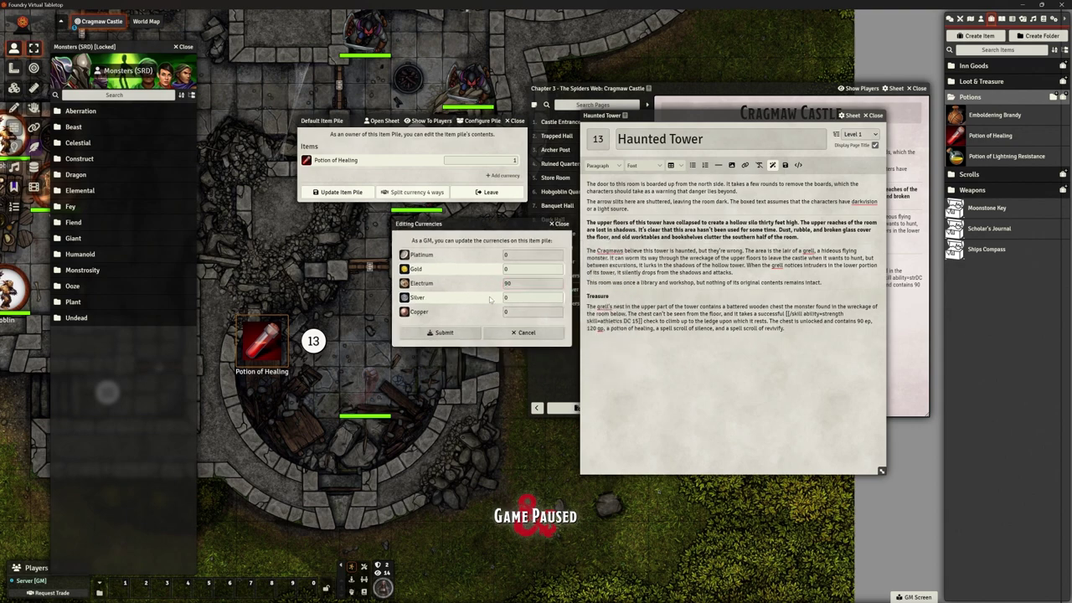
pyautogui.hotkey('shift', 'Tab')
pyautogui.write('120')
pyautogui.click(439, 332)
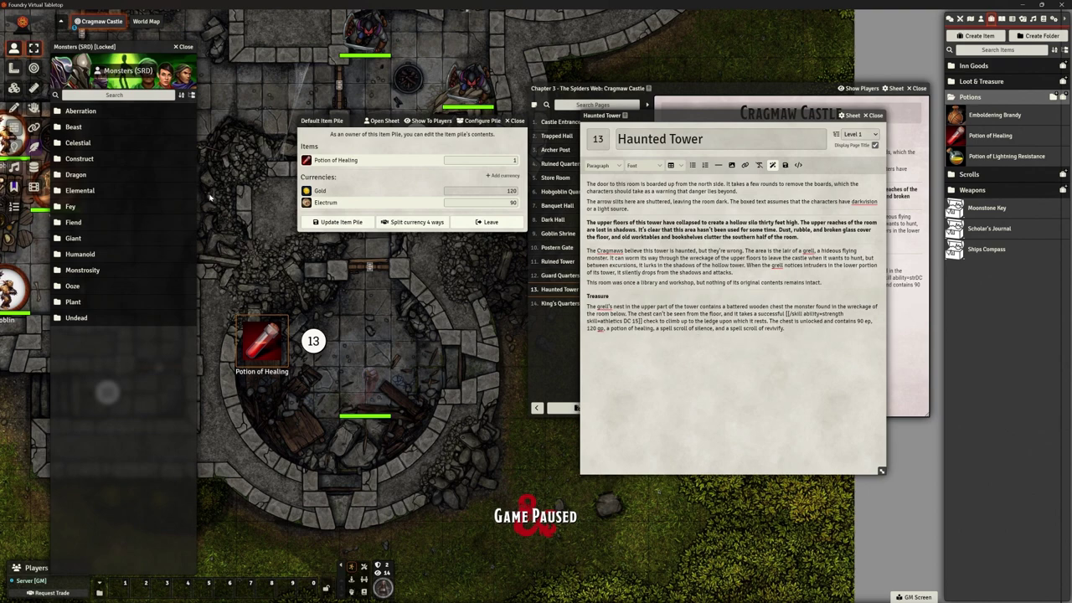
# Find the Silence spell in the Spells (SRD) compendium and add it to the item pile as a spell scroll
pyautogui.click(182, 46)
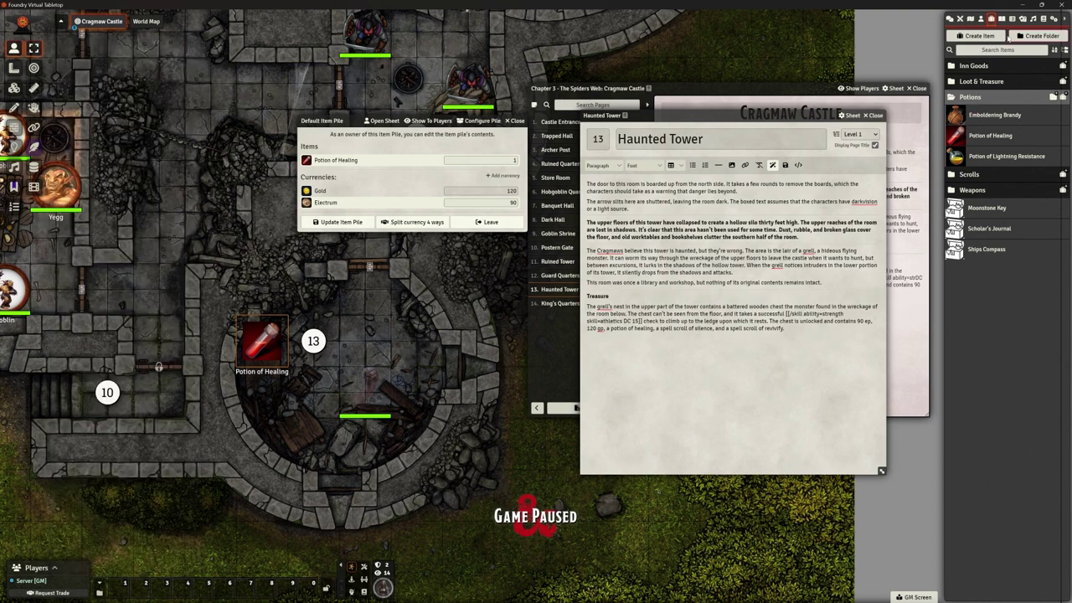
pyautogui.click(1042, 17)
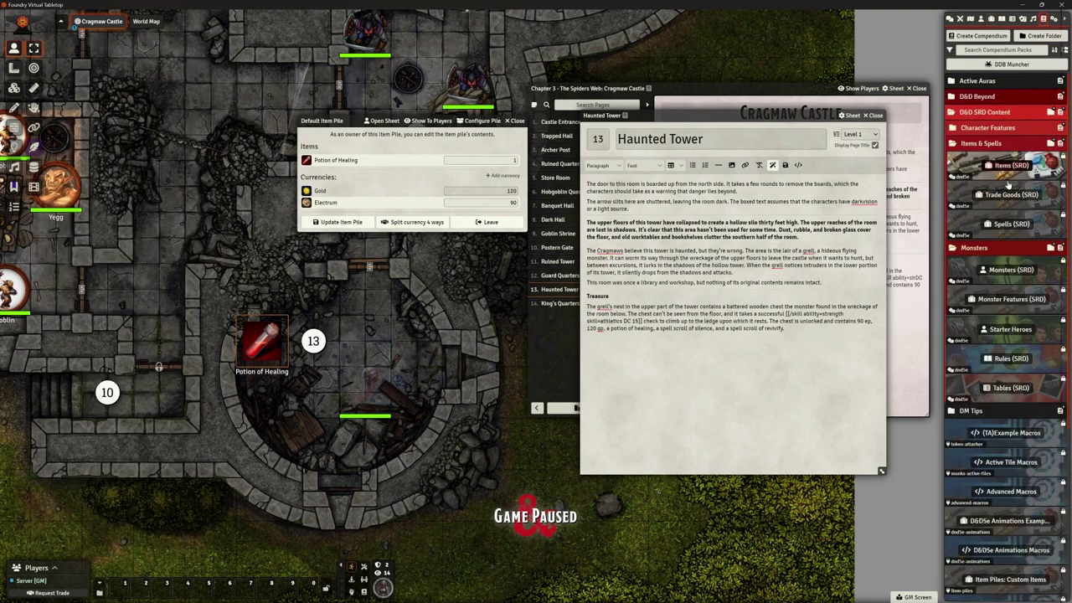
pyautogui.click(1010, 223)
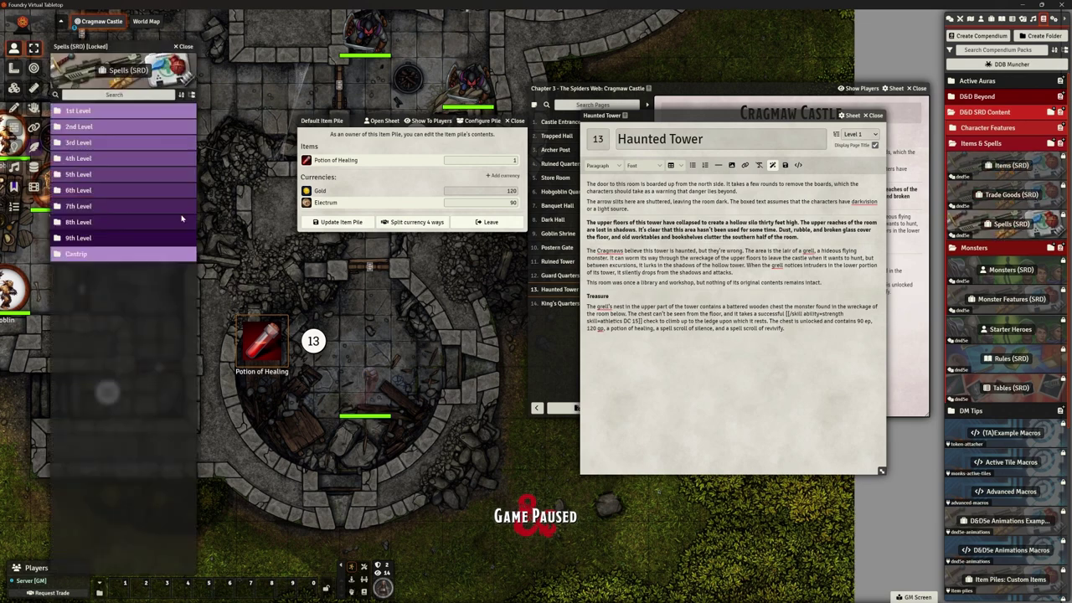
pyautogui.click(129, 96)
pyautogui.write('sile')
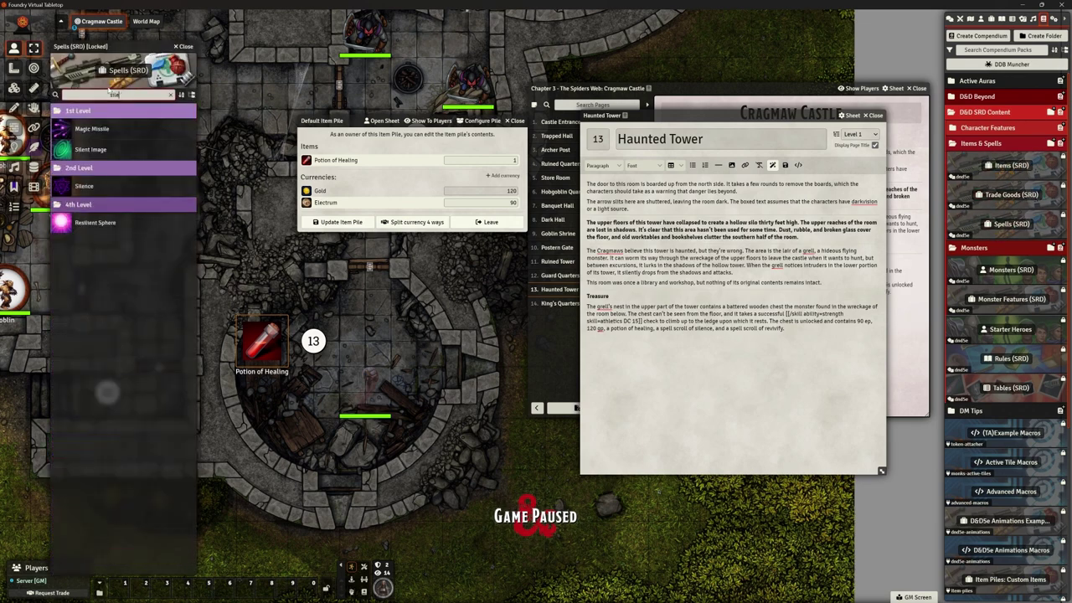
pyautogui.write('nce')
pyautogui.moveTo(84, 129); pyautogui.dragTo(406, 200)
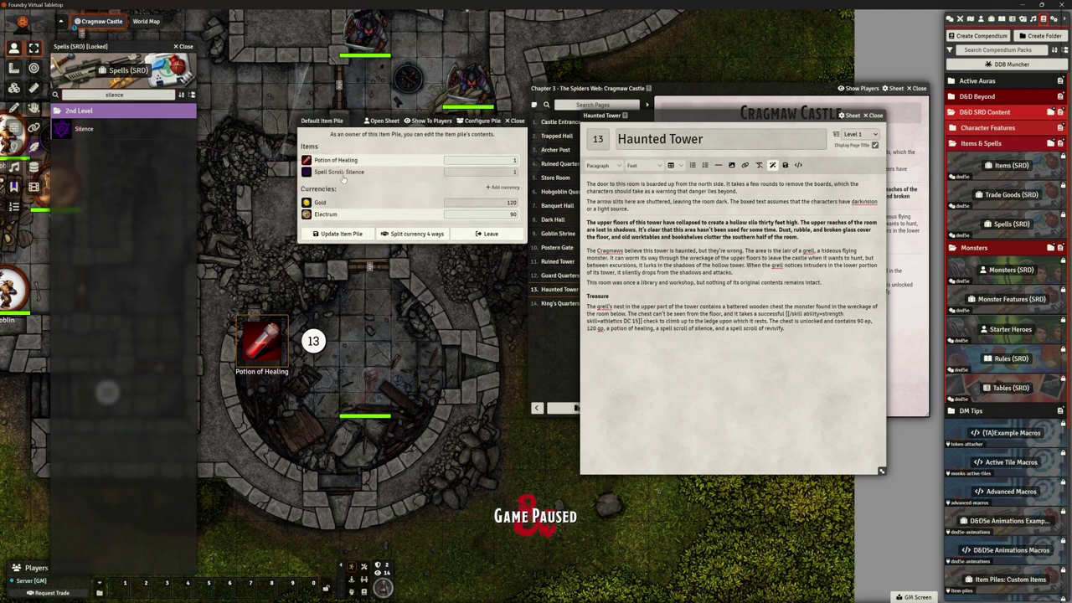
# Find Revivify by searching for "rev", add it to the item pile as a spell scroll, and close the pile
pyautogui.doubleClick(133, 95)
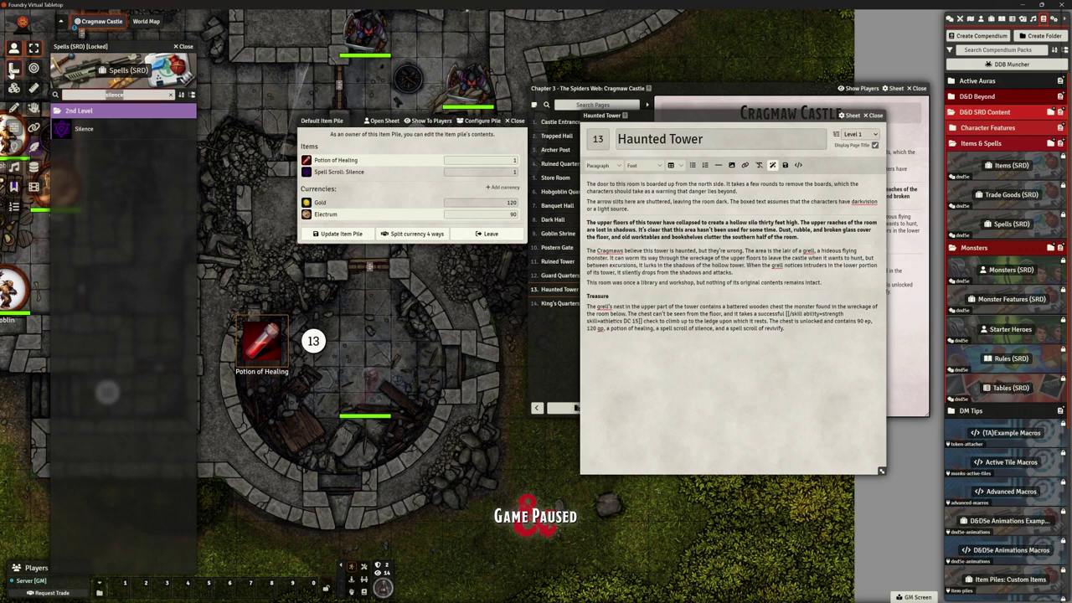
pyautogui.write('rev')
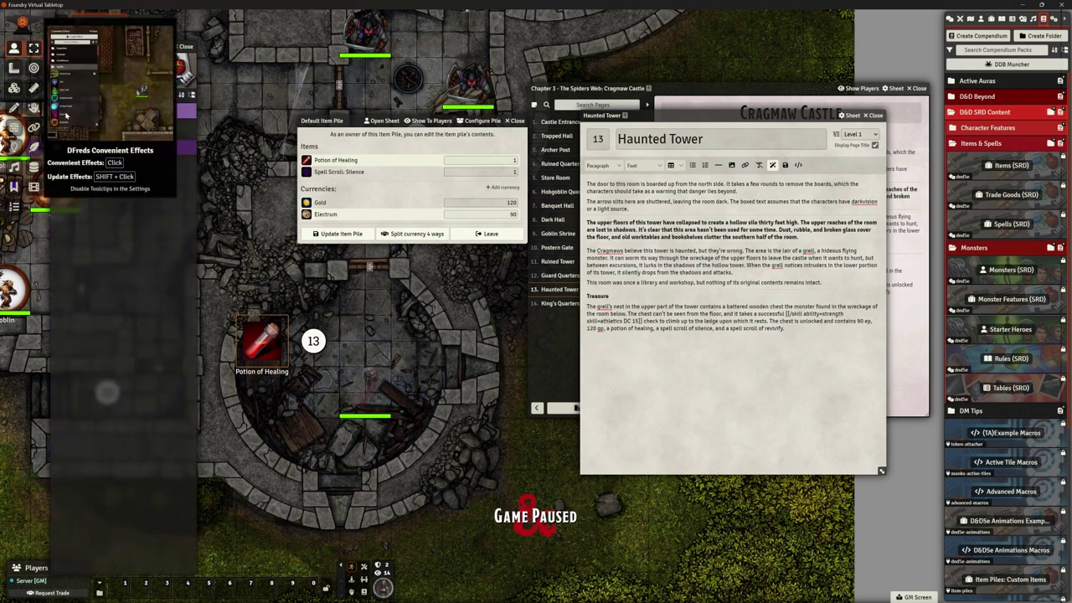
pyautogui.moveTo(88, 130); pyautogui.dragTo(388, 182)
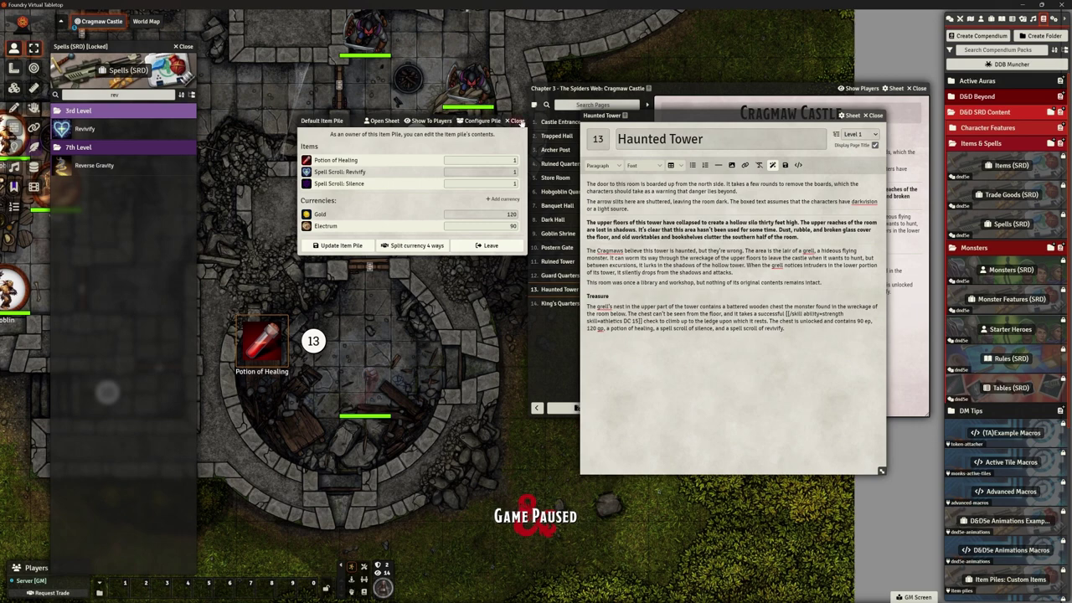
pyautogui.click(518, 121)
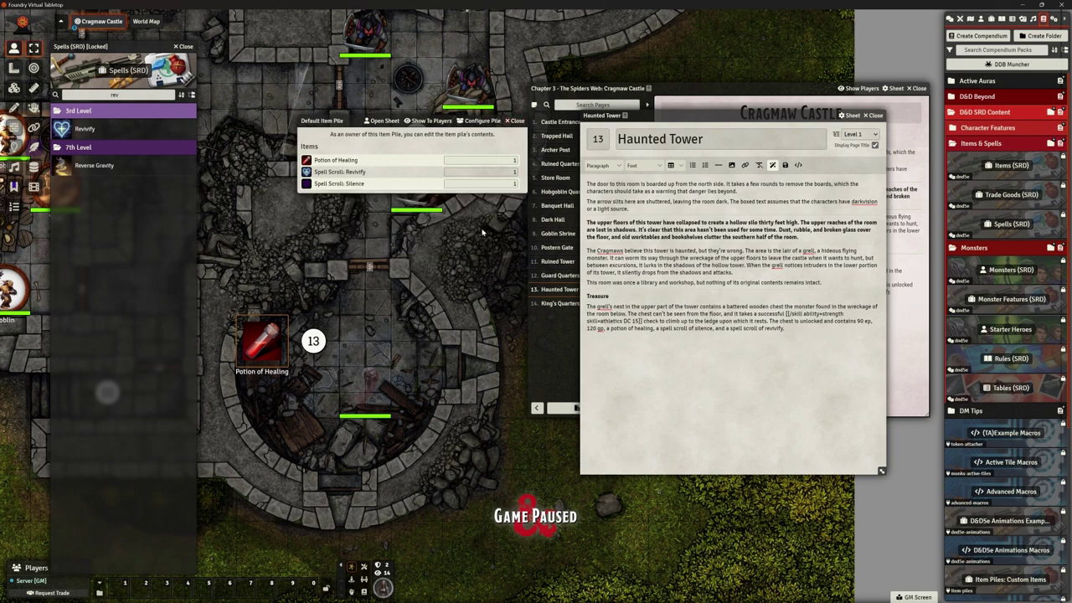
# Reopen the Potion of Healing pile's configuration and set its item pile type to Container
pyautogui.rightClick(268, 345)
pyautogui.doubleClick(268, 345)
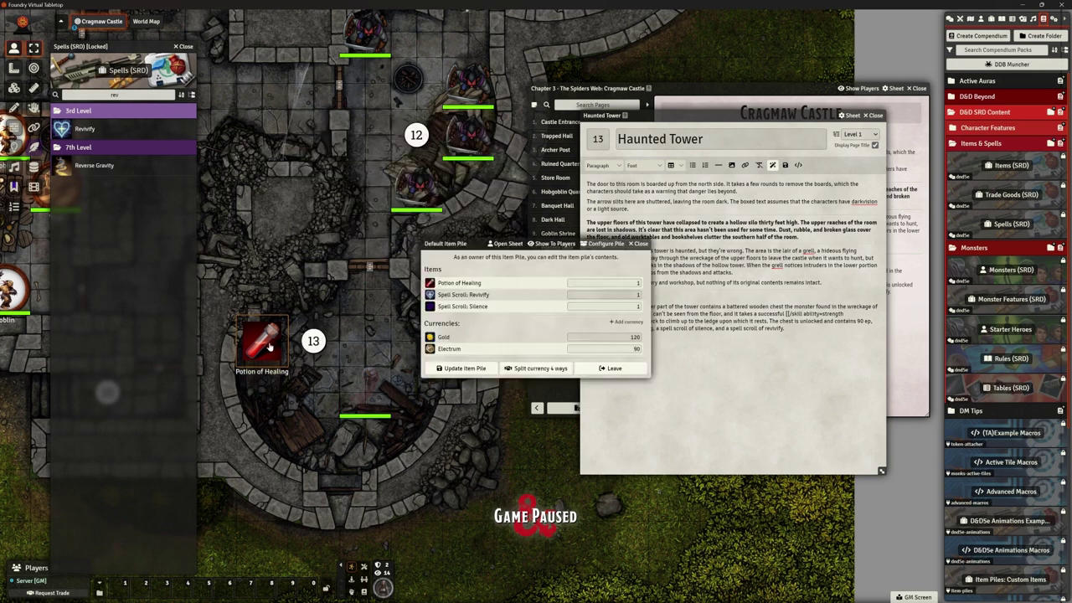
pyautogui.click(605, 242)
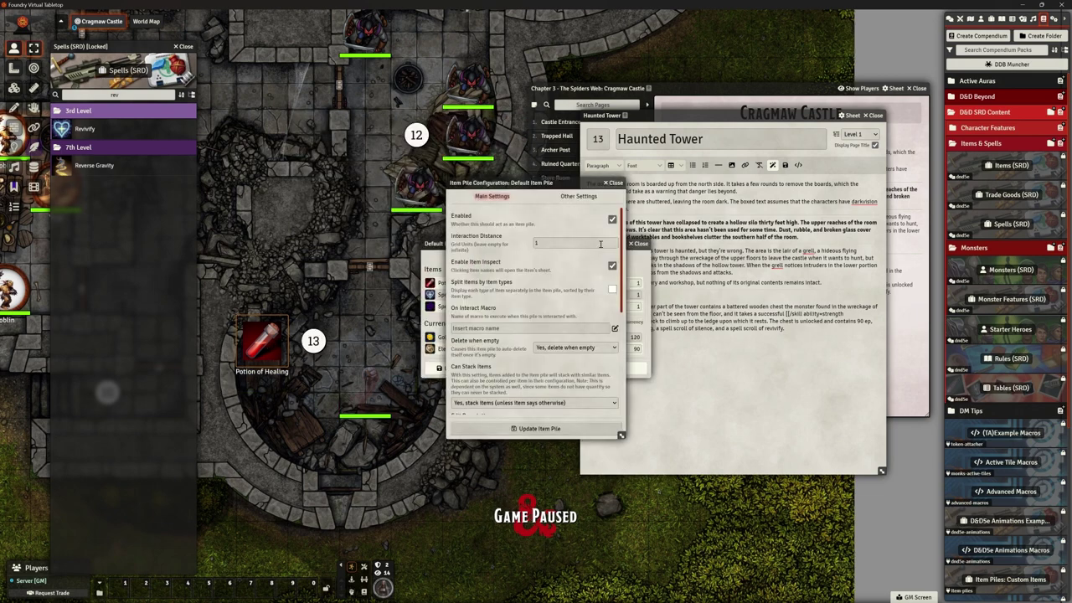
pyautogui.click(577, 196)
pyautogui.click(588, 224)
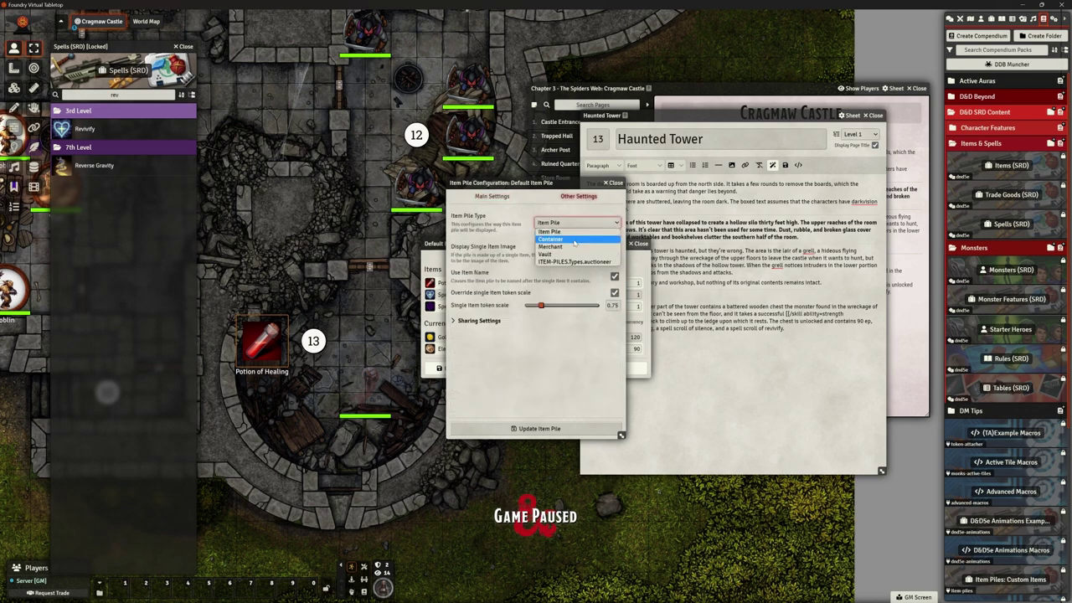
pyautogui.click(576, 237)
# Set the container's closed image to box-gift-green.webp from the core icons/containers/boxes folder
pyautogui.click(614, 273)
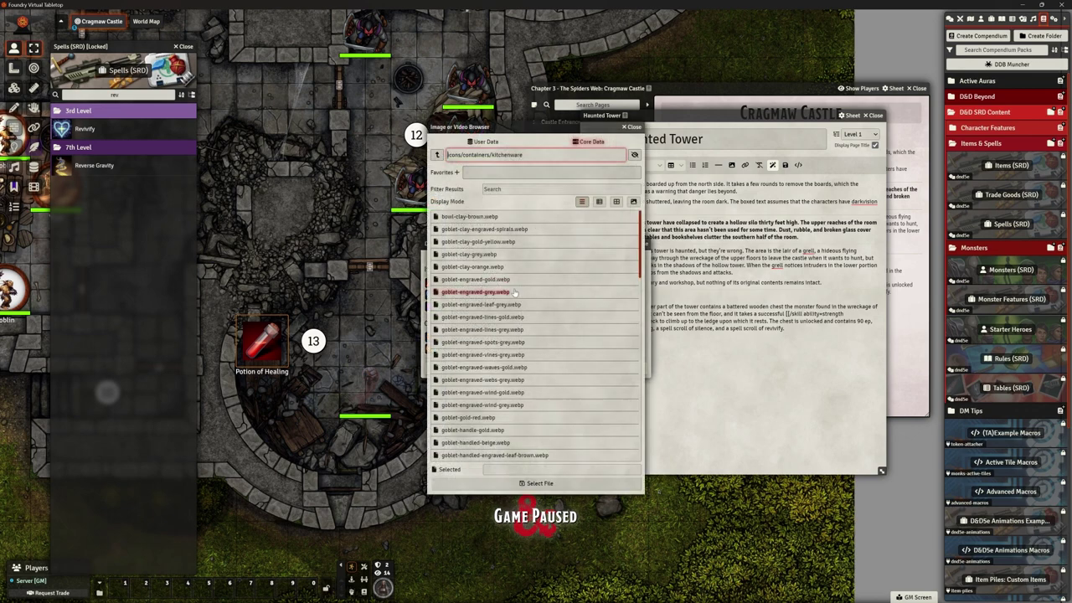
pyautogui.click(437, 155)
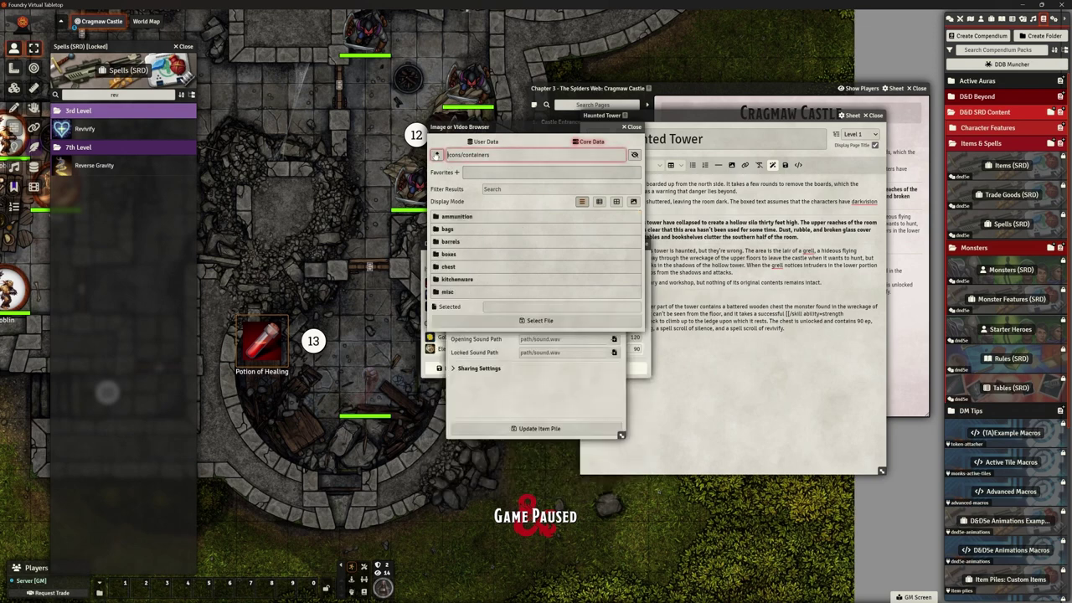
pyautogui.click(463, 254)
pyautogui.click(474, 255)
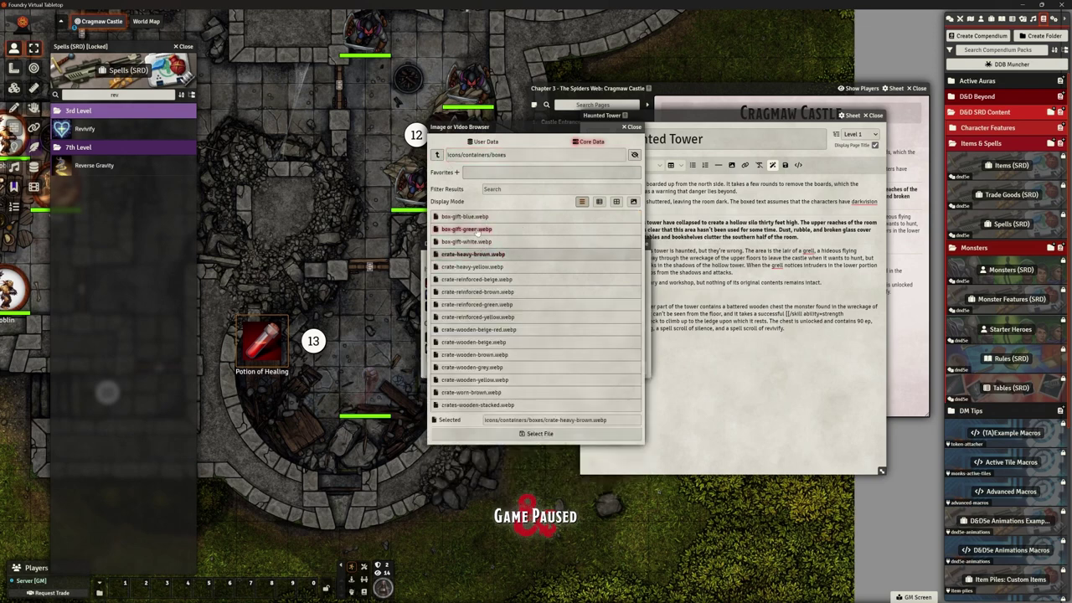
pyautogui.click(477, 230)
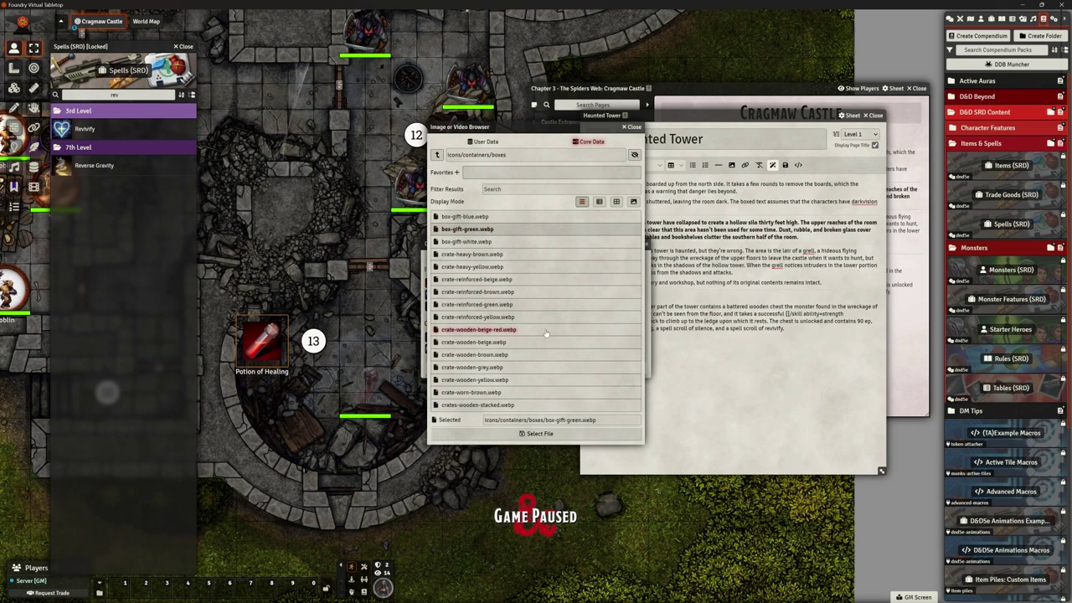
pyautogui.click(546, 436)
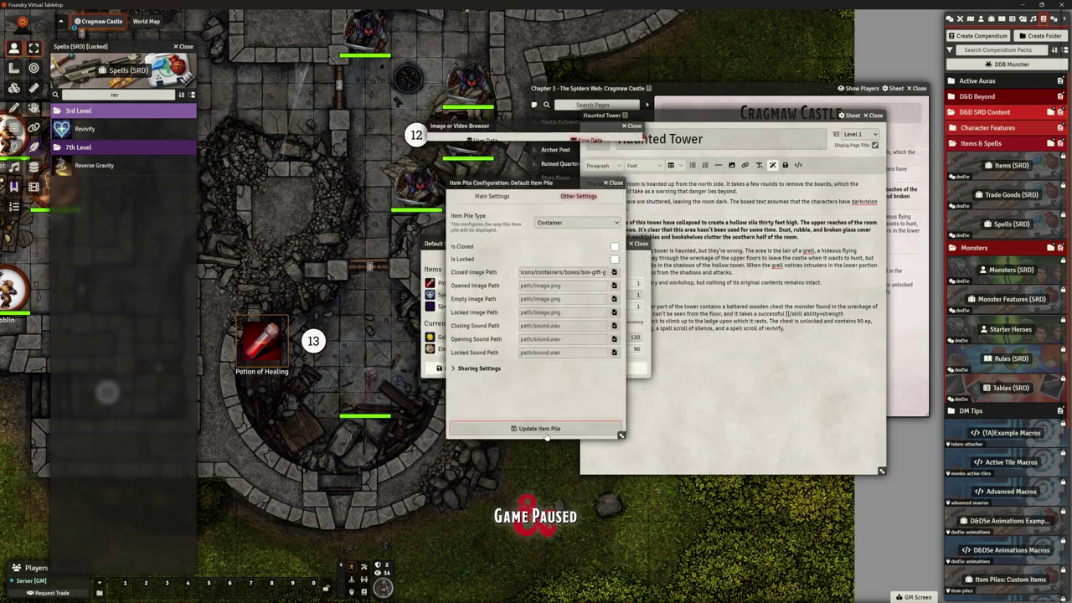
# Copy the closed image path into the opened, empty and locked image paths, and update the item pile
pyautogui.click(577, 274)
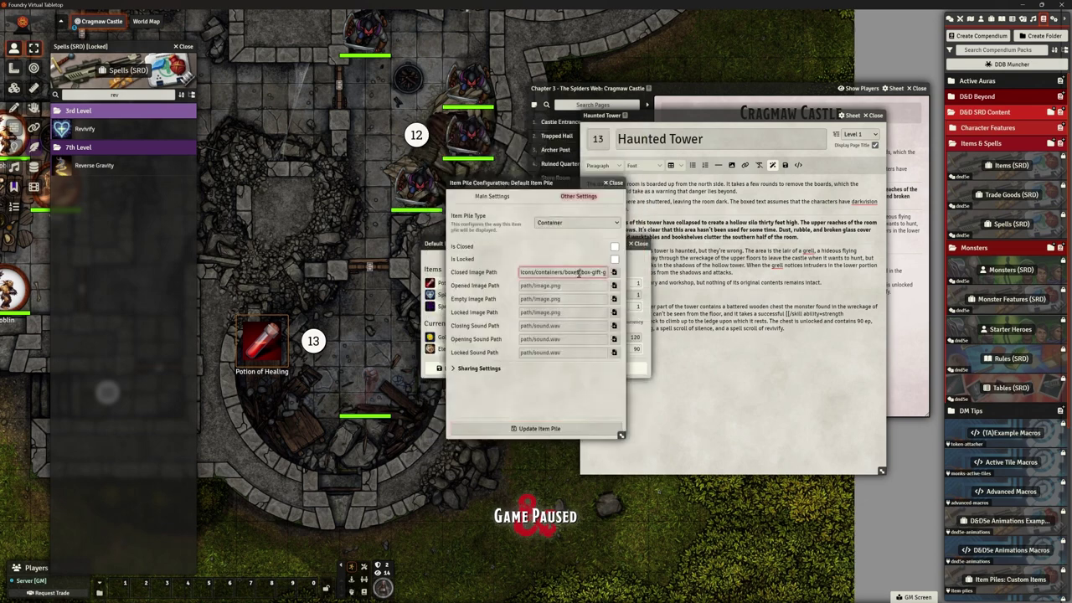
pyautogui.click(567, 374)
pyautogui.doubleClick(526, 272)
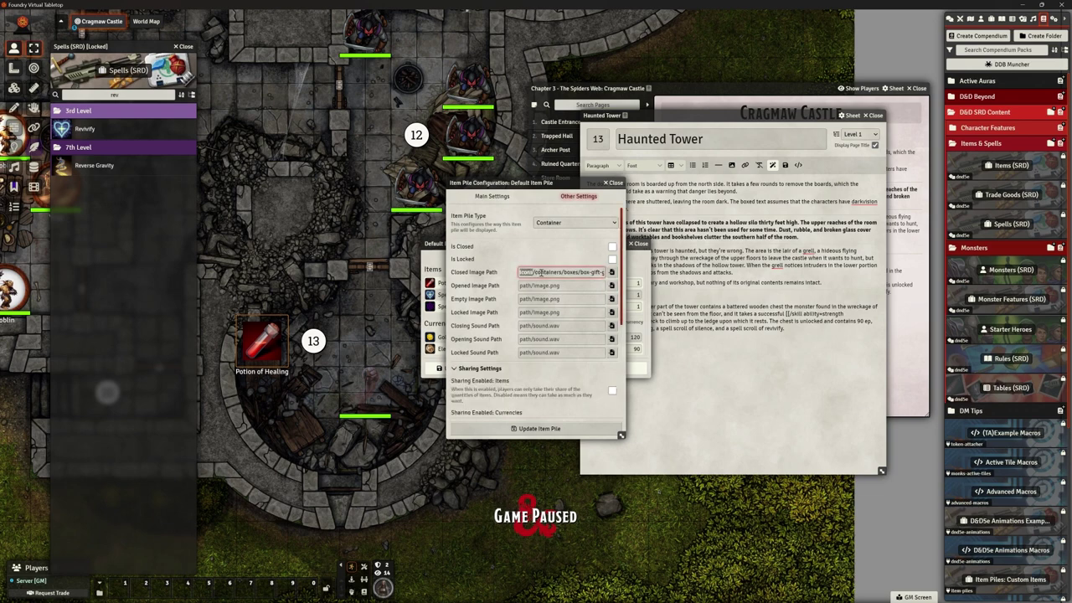
pyautogui.tripleClick(600, 272)
pyautogui.click(519, 272)
pyautogui.hotkey('ctrl', 'a')
pyautogui.hotkey('ctrl', 'c')
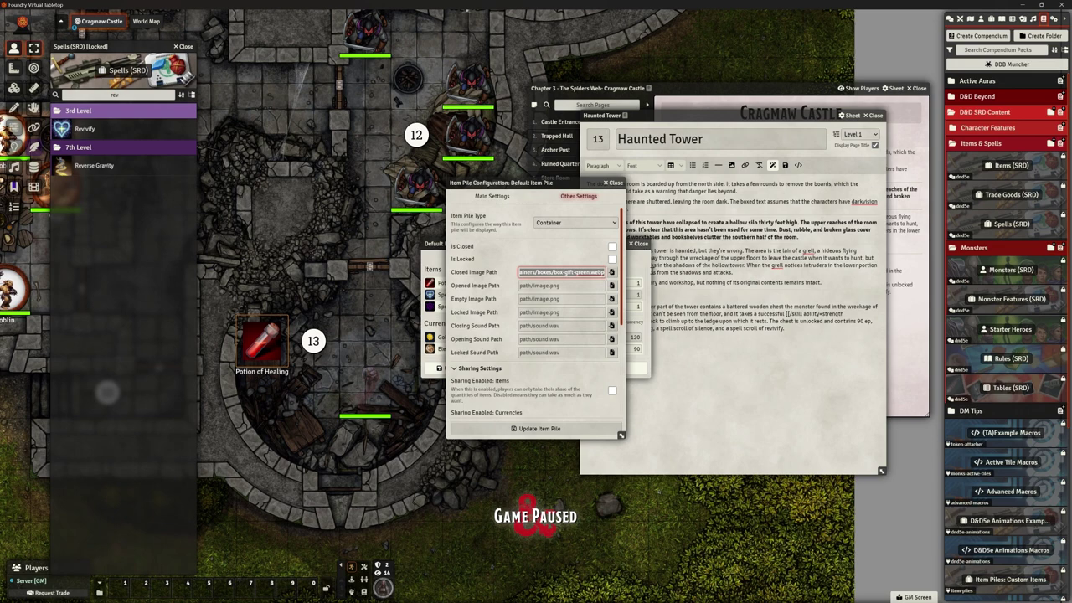
pyautogui.click(563, 285)
pyautogui.hotkey('ctrl', 'v')
pyautogui.click(566, 299)
pyautogui.hotkey('ctrl', 'v')
pyautogui.click(561, 312)
pyautogui.hotkey('ctrl', 'v')
pyautogui.click(578, 379)
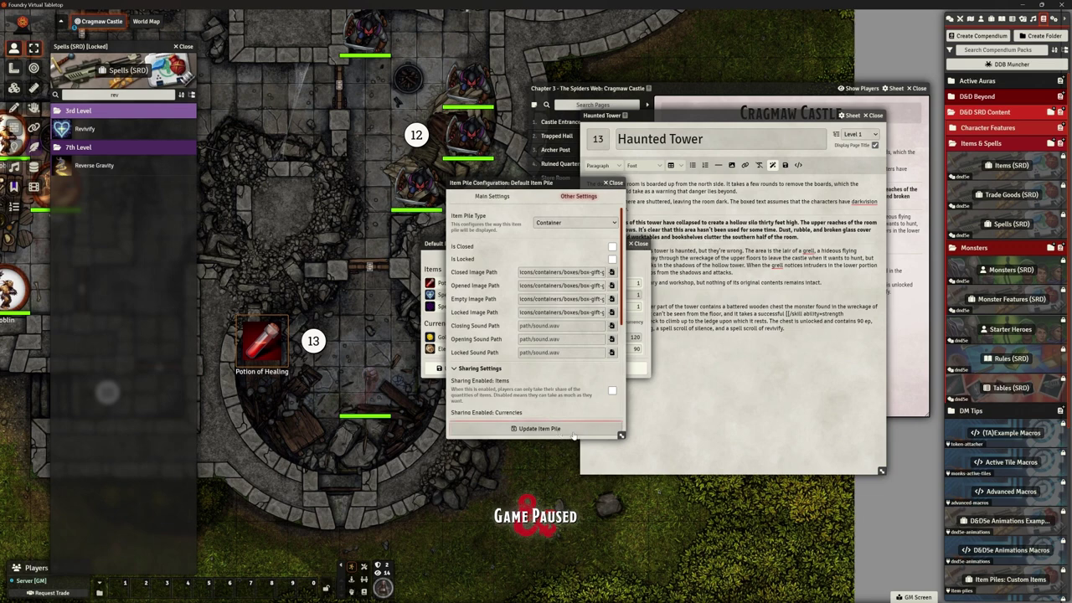
pyautogui.click(540, 429)
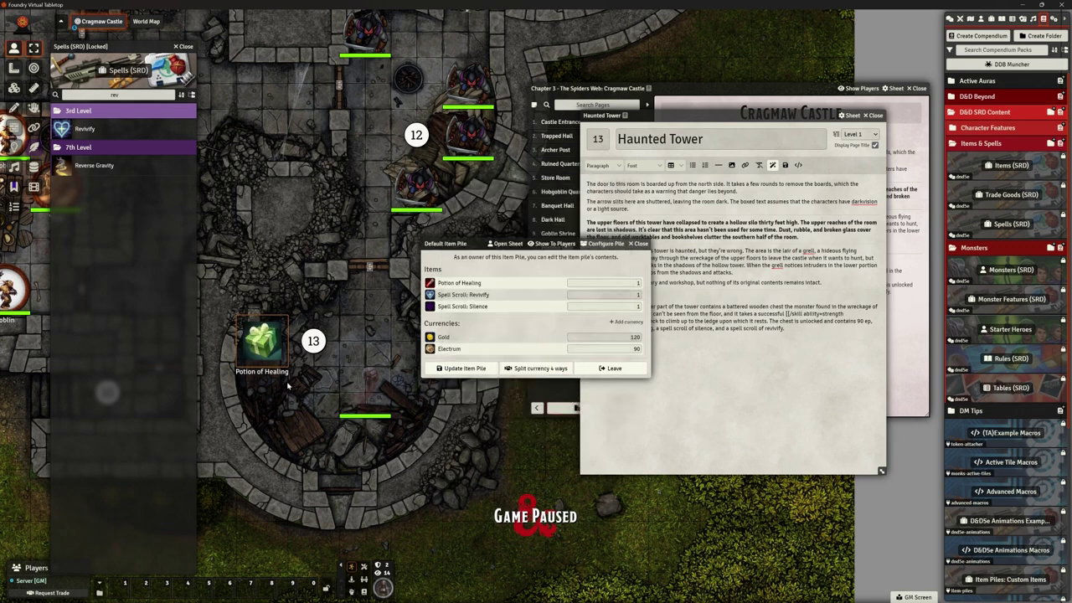
# Rename the Potion of Healing token as Nest Stash and update the token
pyautogui.rightClick(264, 348)
pyautogui.rightClick(261, 343)
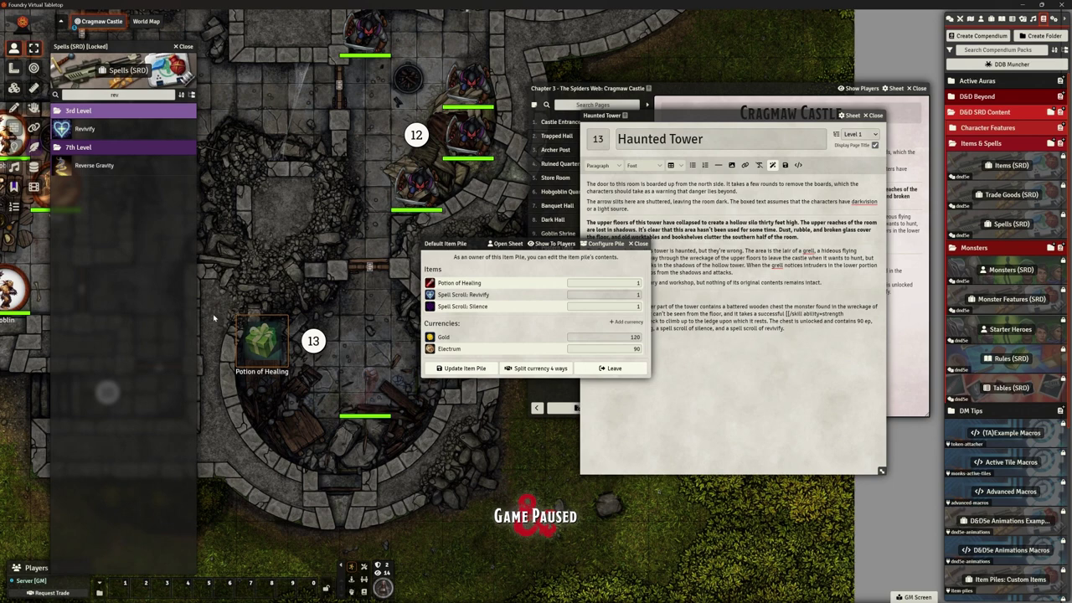
pyautogui.rightClick(260, 347)
pyautogui.rightClick(260, 347)
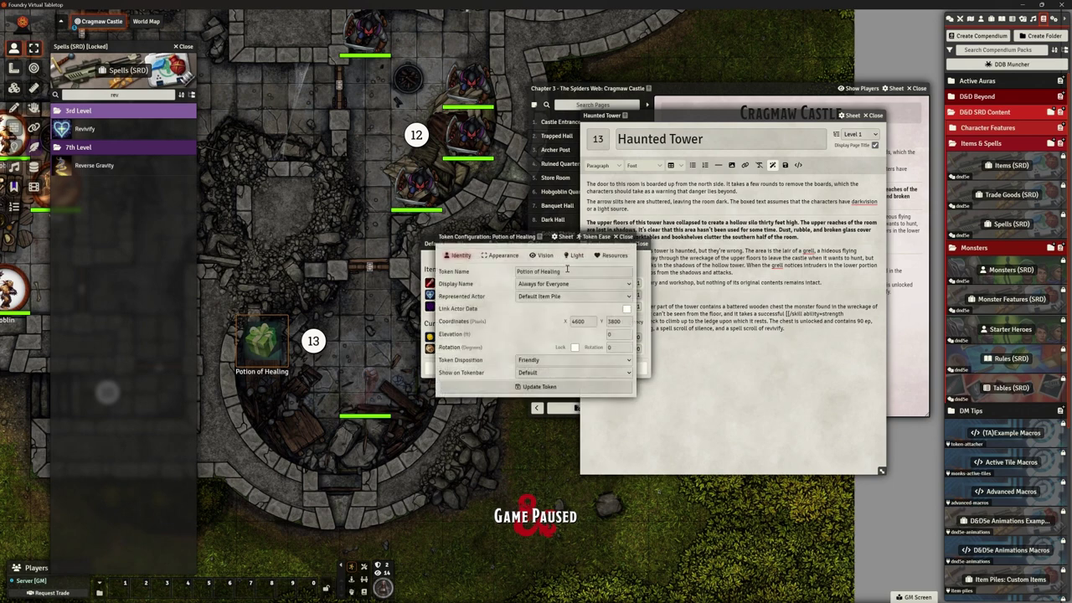
pyautogui.moveTo(567, 269); pyautogui.dragTo(474, 276)
pyautogui.write('Hidden')
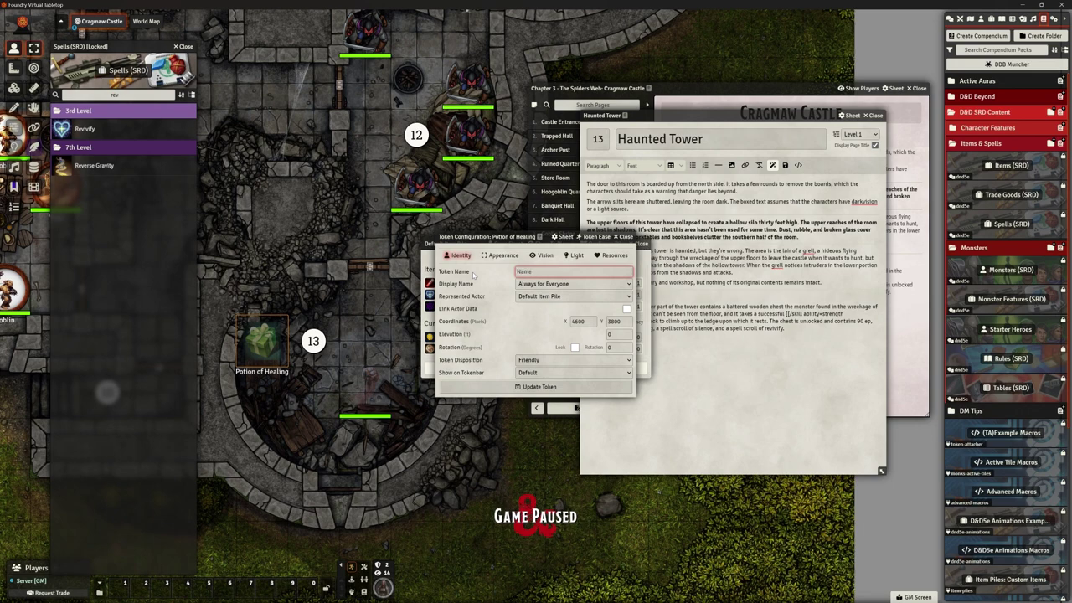
pyautogui.write('Nest Stash')
pyautogui.click(519, 329)
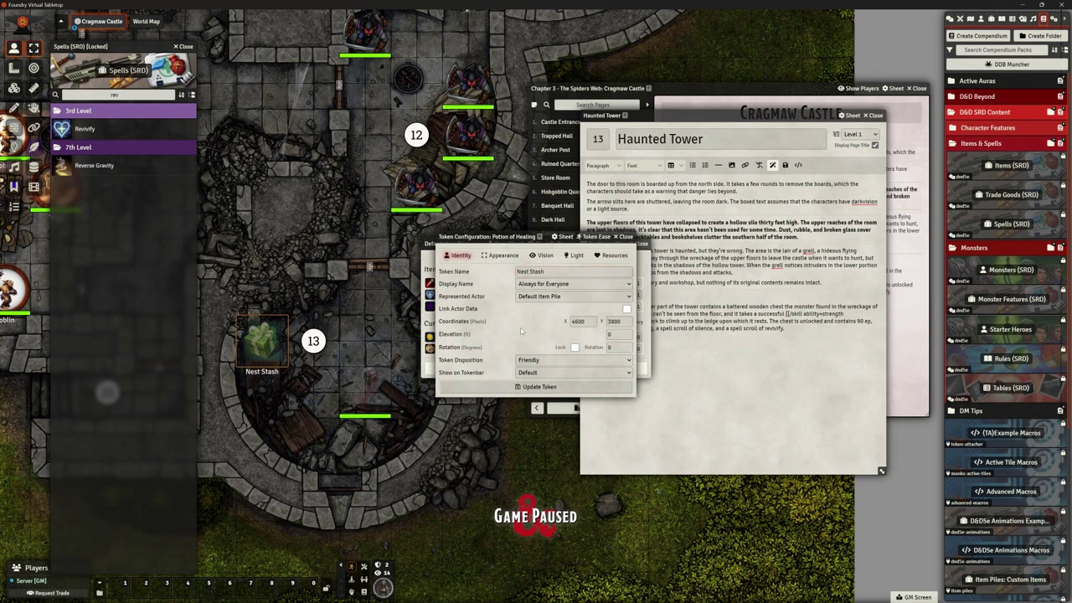
pyautogui.click(536, 390)
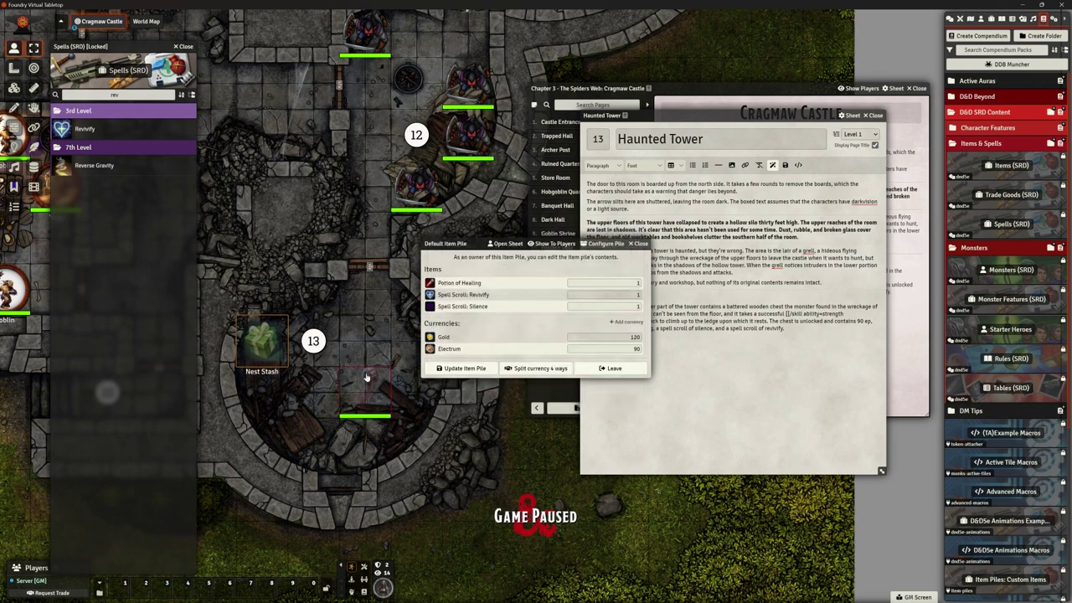
# Update and close the item pile's contents, and move the Nest Stash token one square north
pyautogui.click(457, 368)
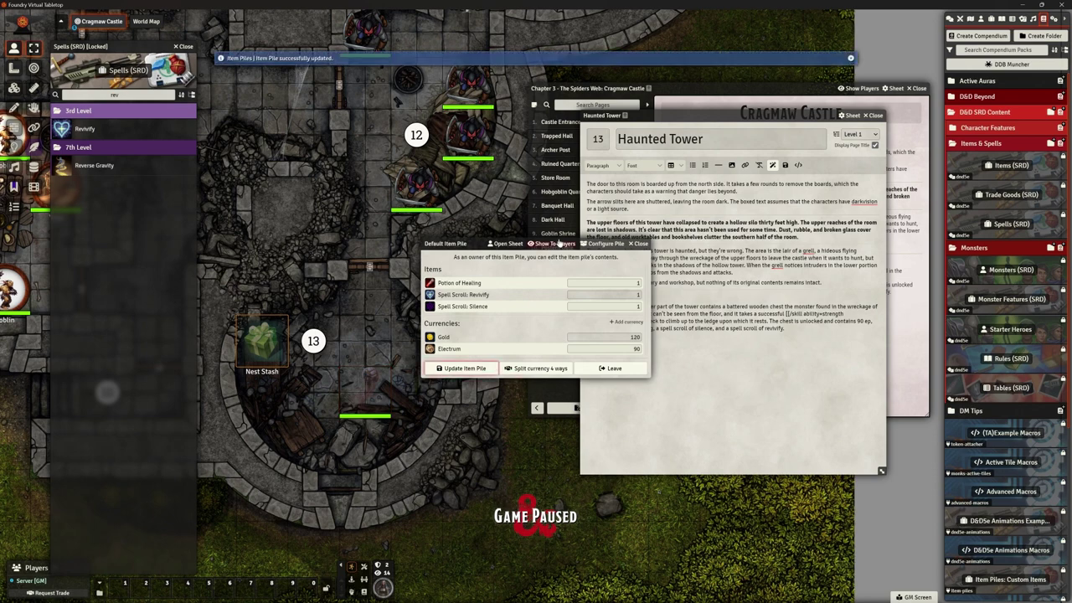
pyautogui.click(642, 244)
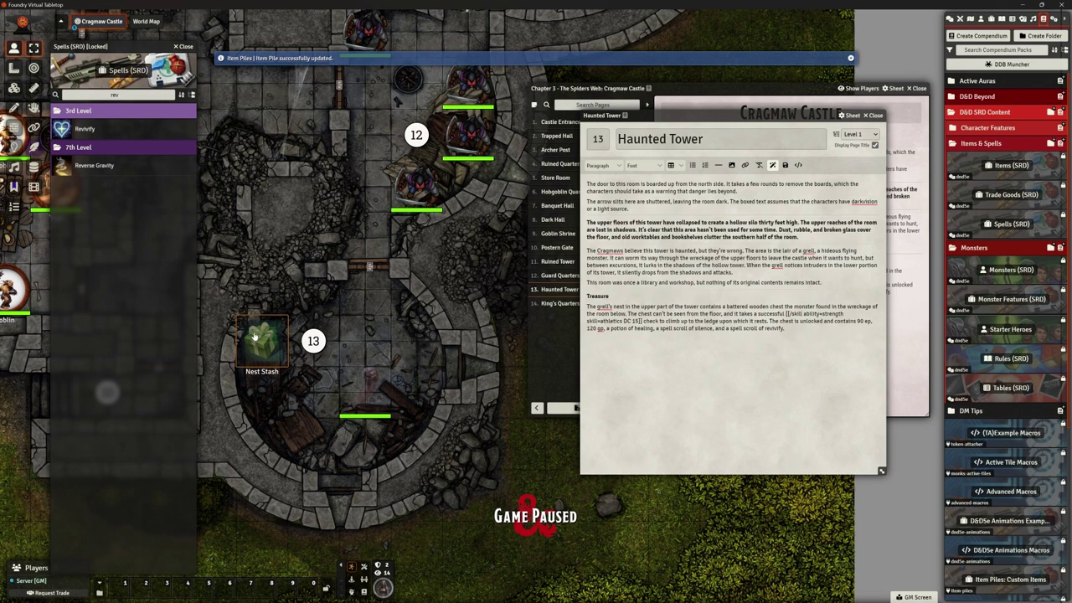
pyautogui.moveTo(251, 335); pyautogui.dragTo(284, 307)
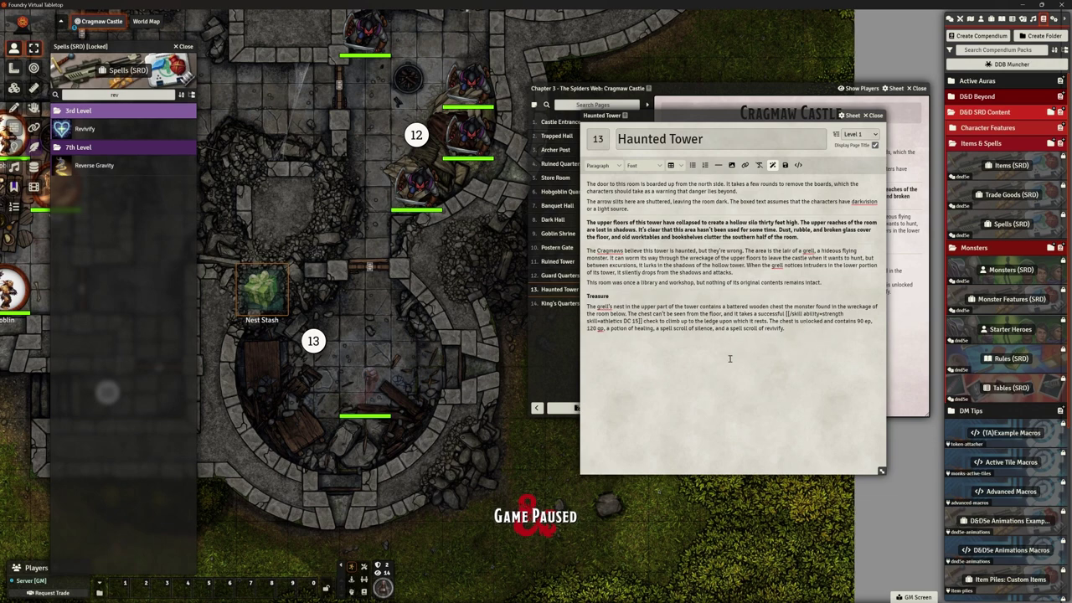
# Close the Spells (SRD) compendium and the Haunted Tower page editor
pyautogui.moveTo(670, 114); pyautogui.dragTo(416, 125)
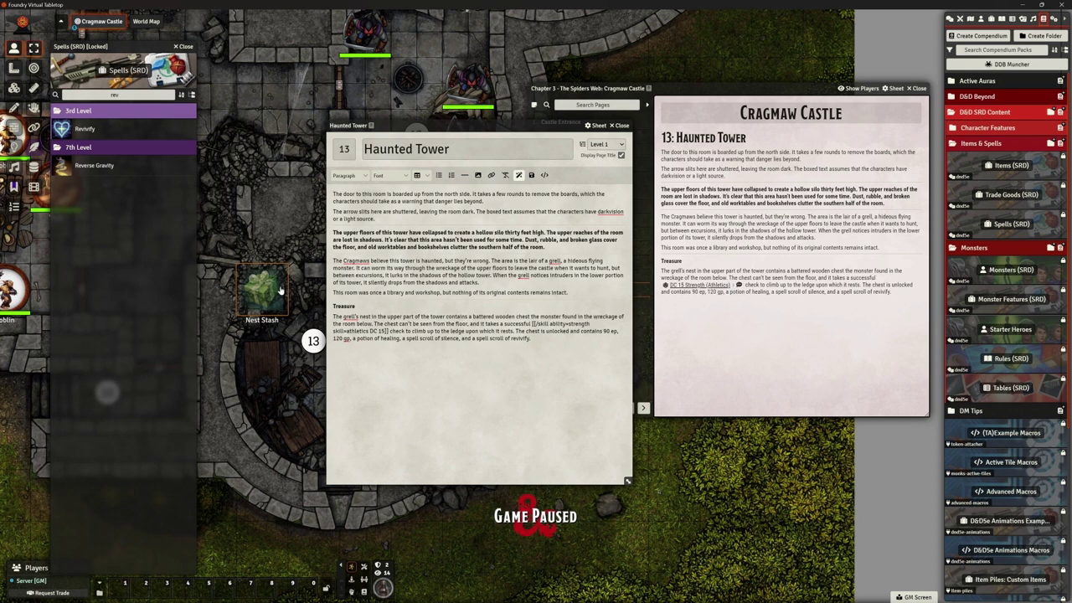
pyautogui.click(186, 47)
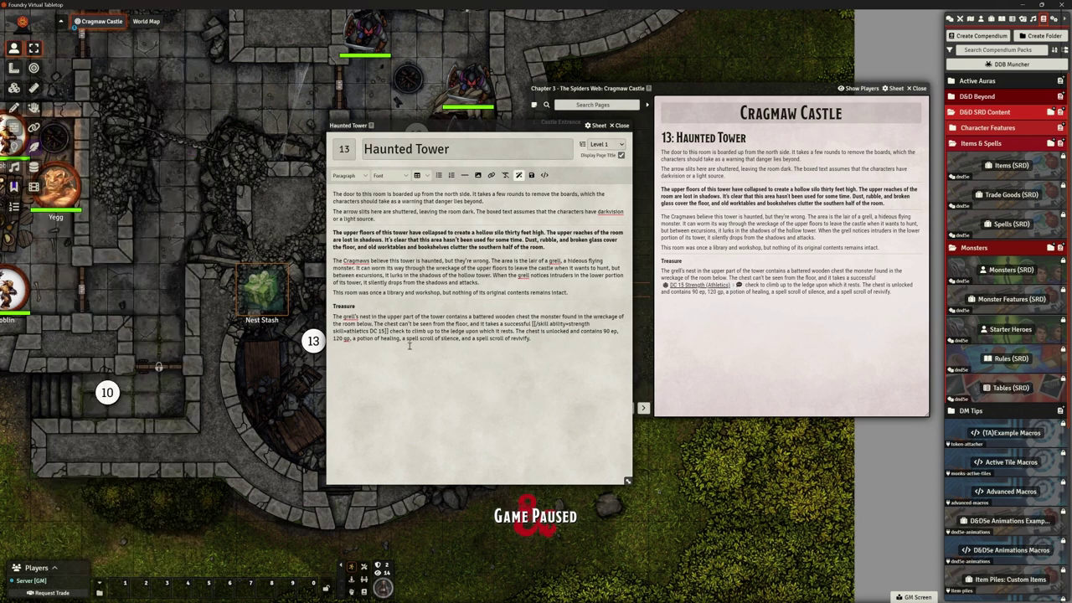
pyautogui.click(507, 386)
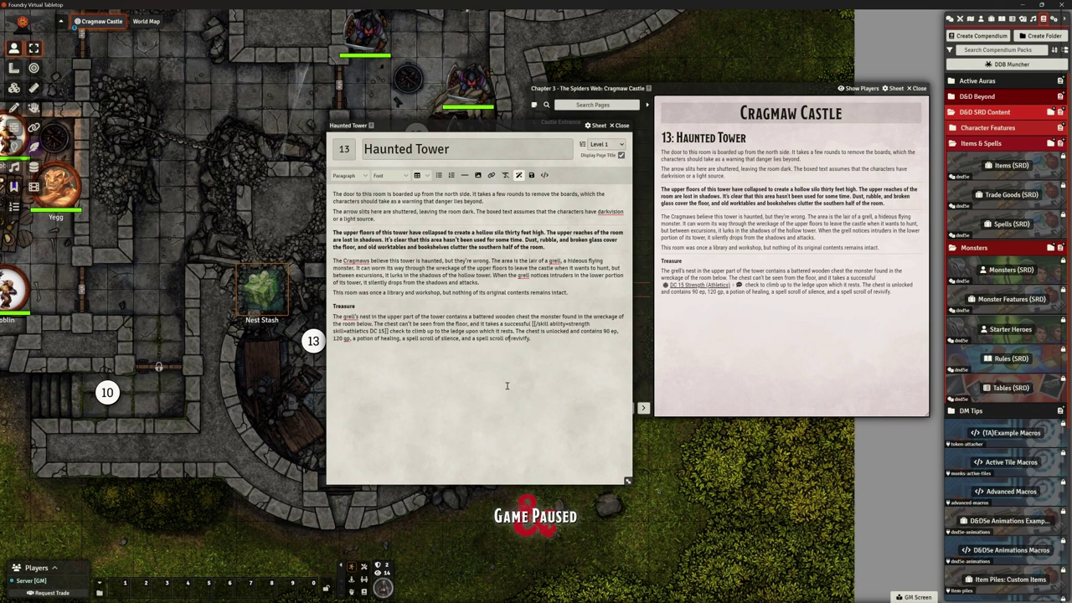
pyautogui.click(621, 126)
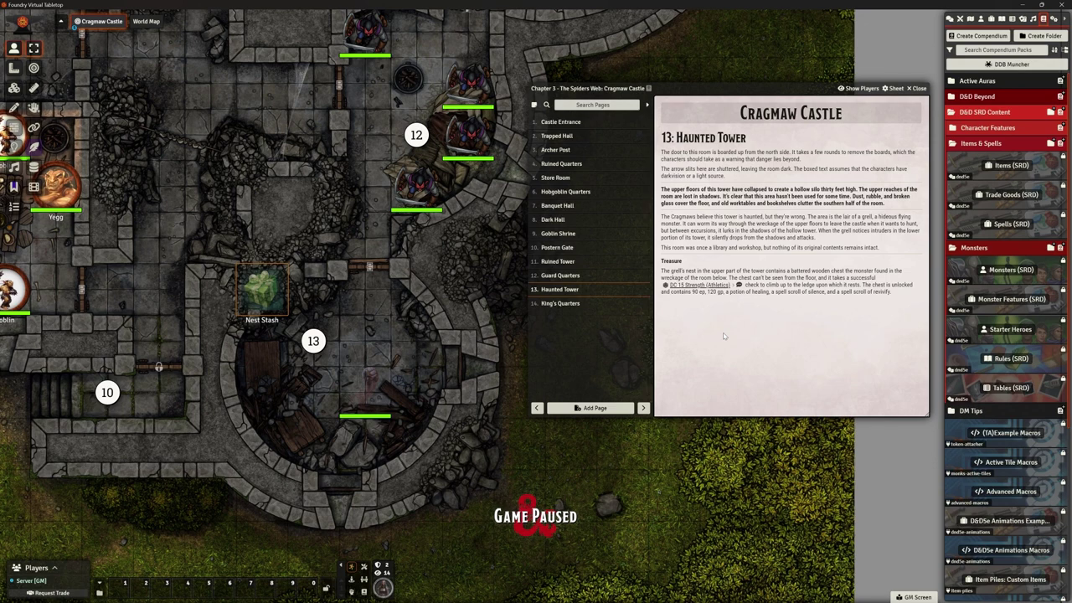
# Expand the Monsters folder in the actors directory for populating area 14
pyautogui.moveTo(383, 265); pyautogui.dragTo(411, 402)
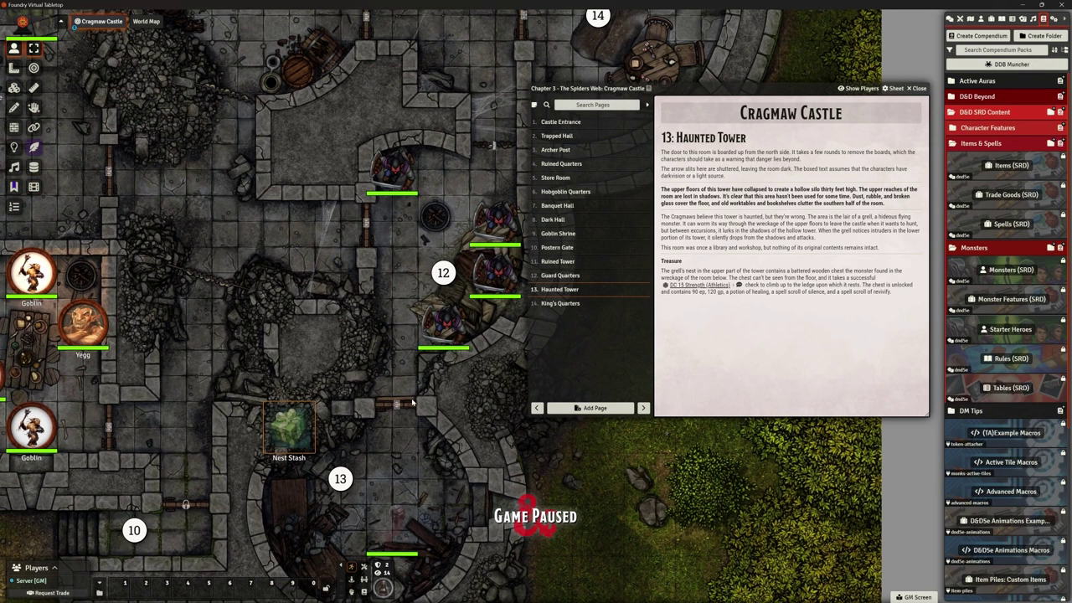
pyautogui.moveTo(402, 288); pyautogui.dragTo(350, 336)
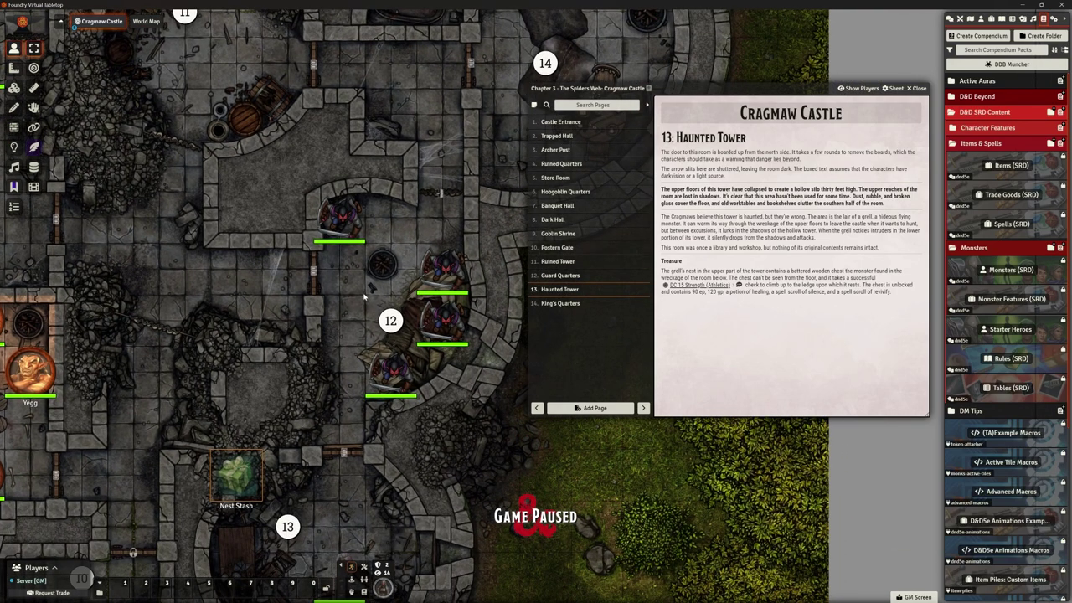
pyautogui.press('Up')
pyautogui.press('Right')
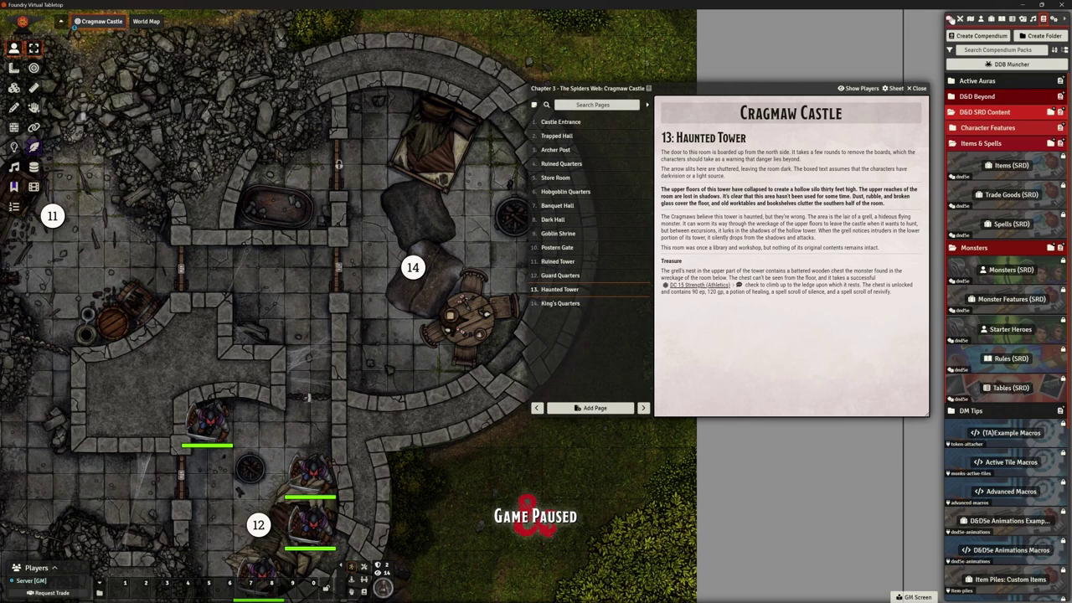
pyautogui.click(981, 18)
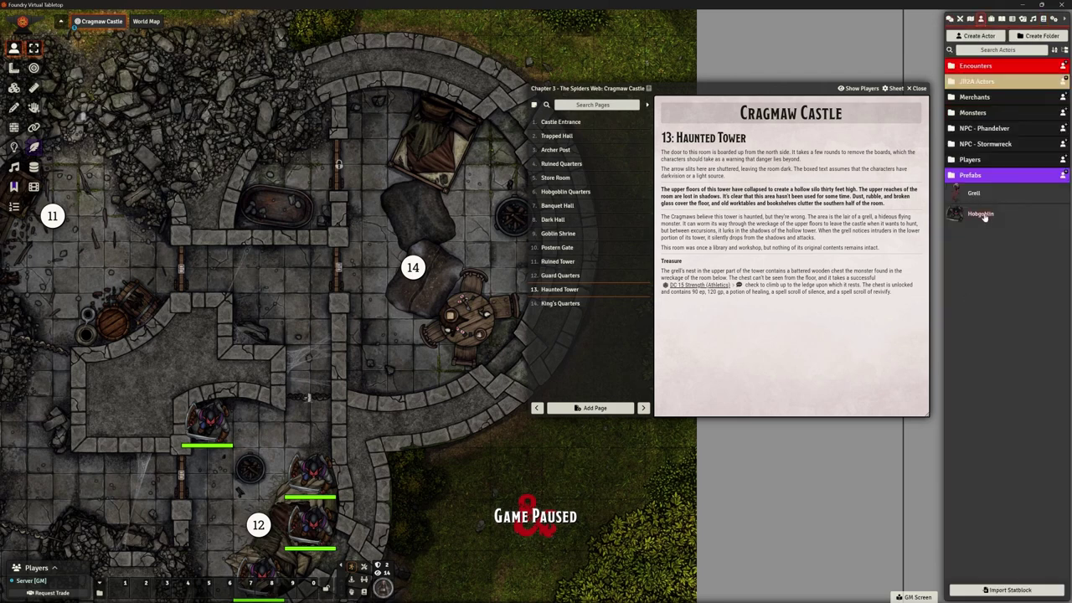
pyautogui.click(971, 114)
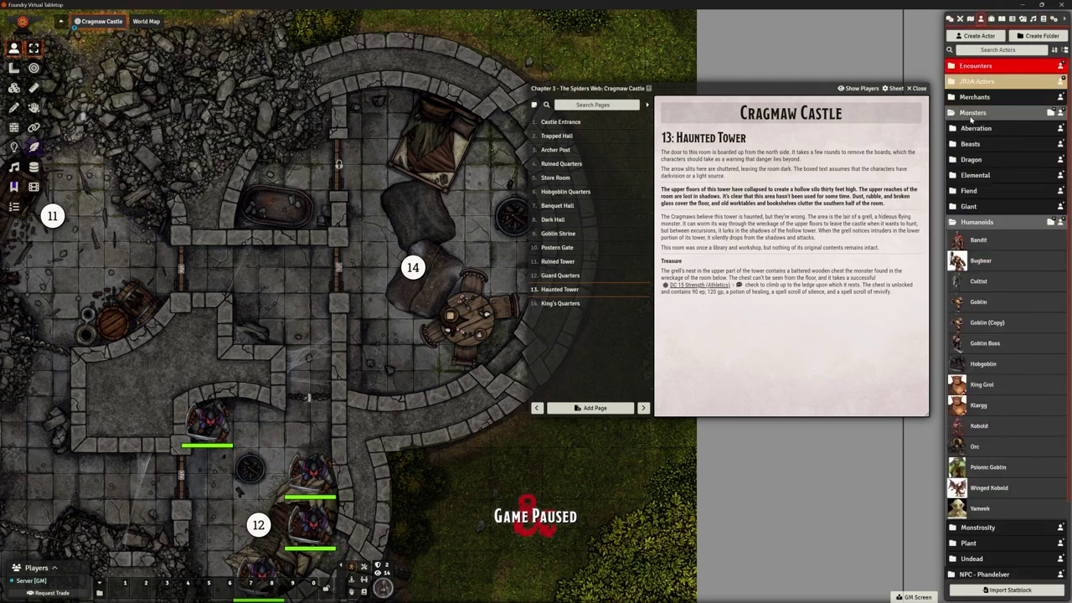
# Open the King's Quarters page for editing and add the paragraph about two voices heard at the door
pyautogui.click(572, 305)
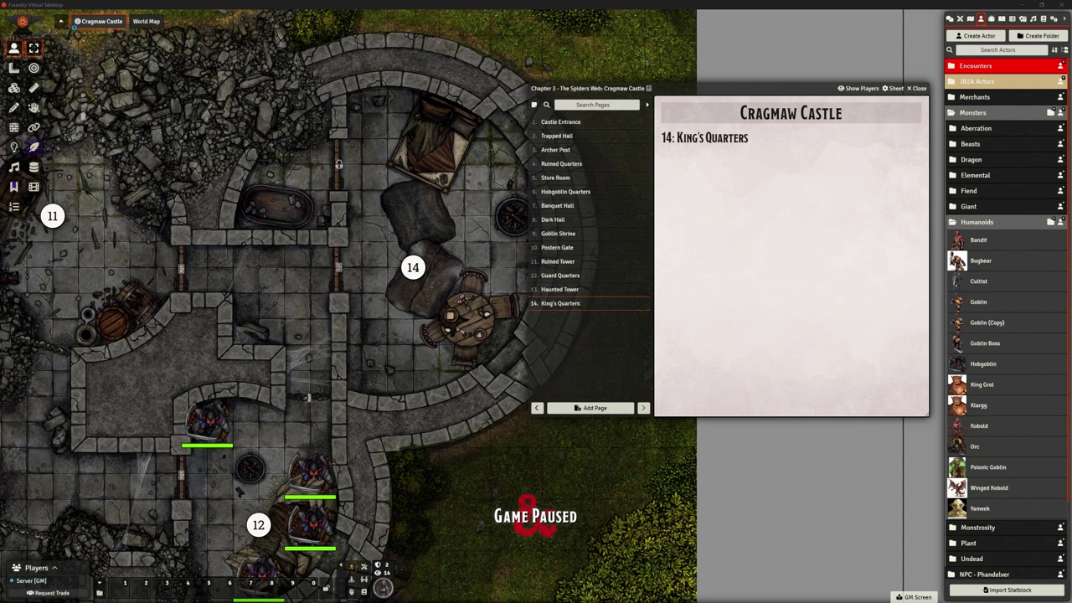
pyautogui.moveTo(845, 139)
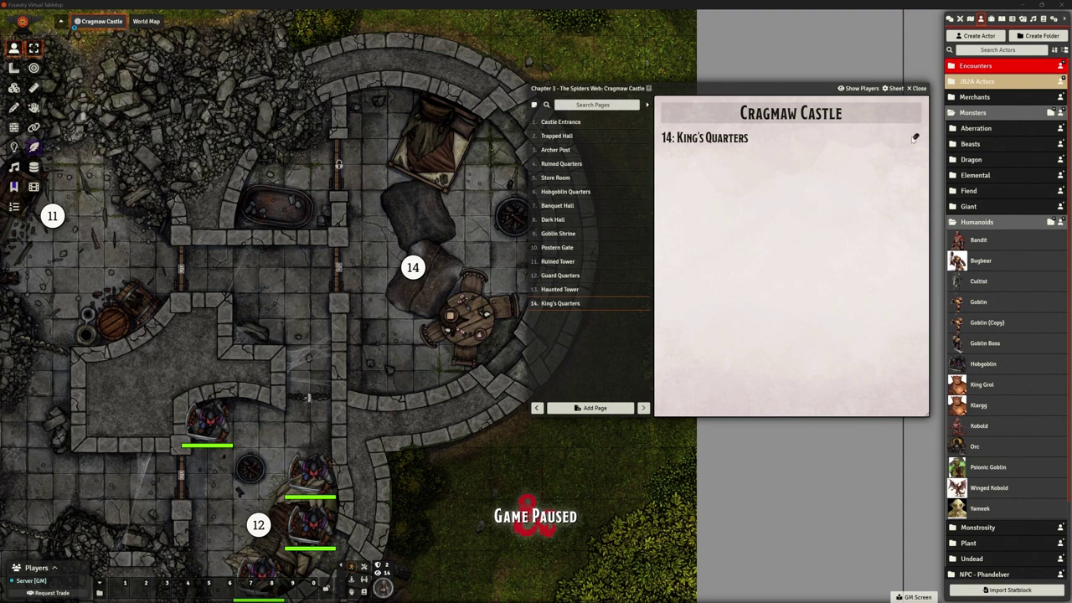
pyautogui.click(915, 136)
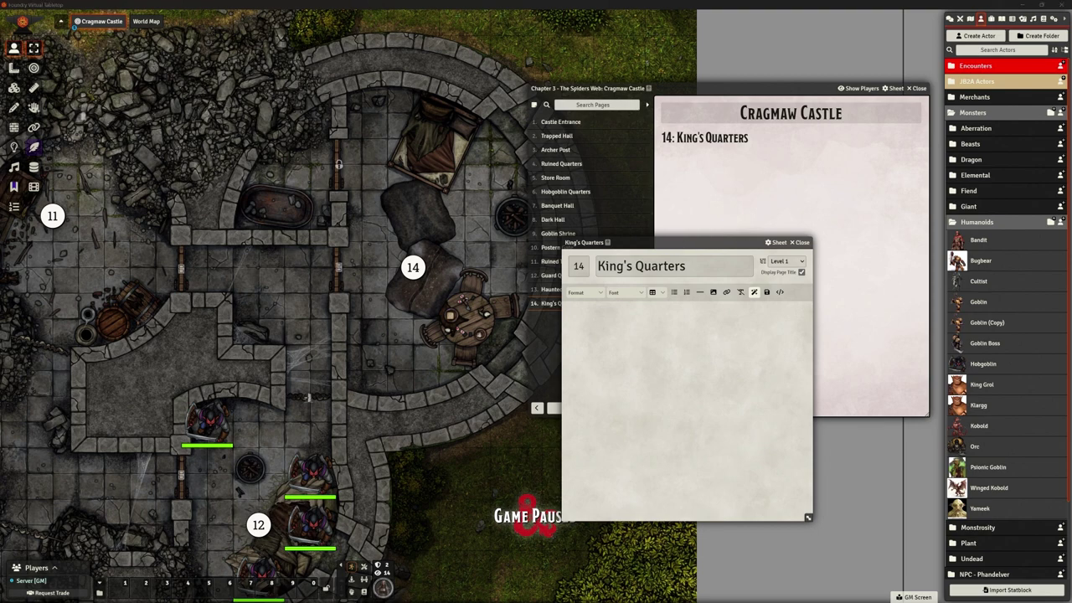
pyautogui.click(705, 322)
pyautogui.write('Any character who listens at the door hears two voices in a heated discussion—a loud, growling voice demanding payment for something, and a silky-smooth reply.')
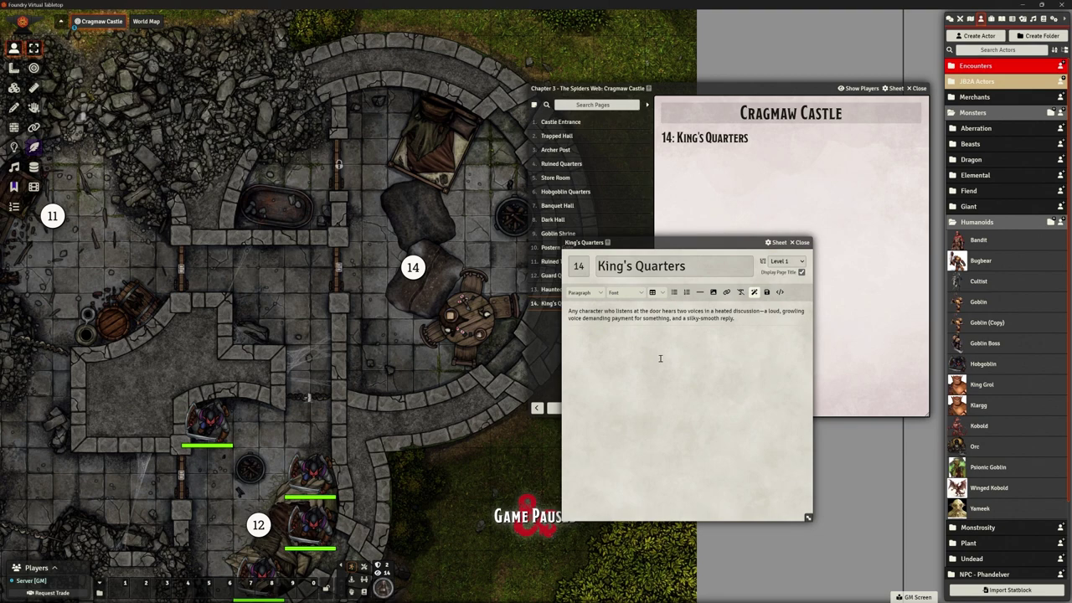
# Add the living-space chamber description in bold and insert a horizontal line below it
pyautogui.write('This chamber has been set up as a living space, with thick furs serving as carpets, old trophies hanging on the walls, and a brazier of coals burning brightly. A large bed stands to the north, and a round table with several chairs stands to the south near the door. Near the table, on the floor, is an unconscious dwarf who looks badly beaten. Looming over the dwarf are three menacing figures: a mighty bugbear, a snarling wolf of great size, and an elf woman with white hair, gray skin, and gray robes.')
pyautogui.moveTo(643, 369); pyautogui.dragTo(566, 332)
pyautogui.hotkey('ctrl', 'b')
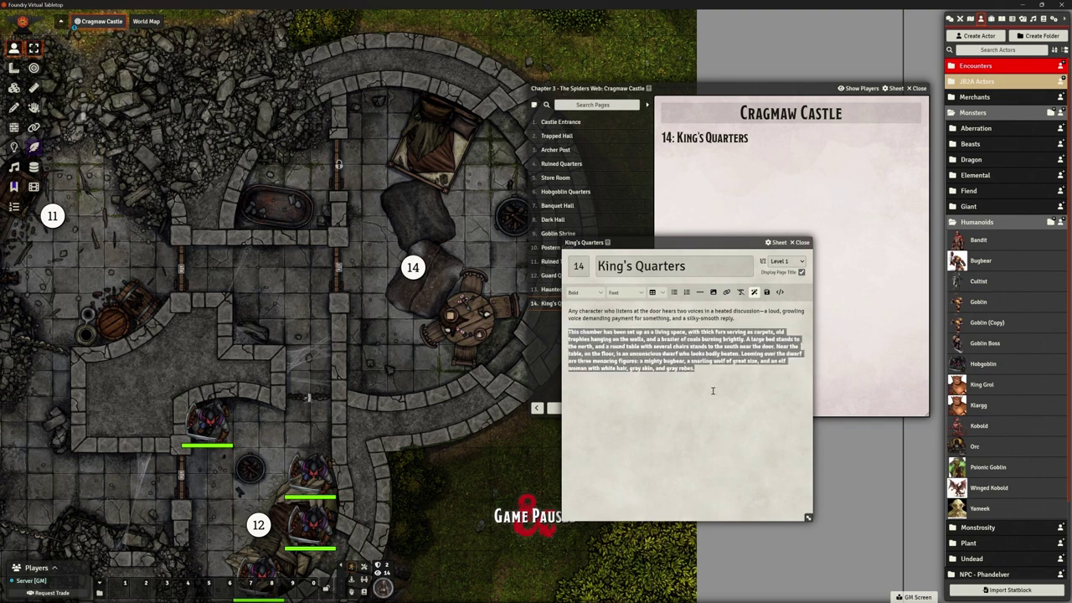
pyautogui.click(710, 385)
pyautogui.click(700, 292)
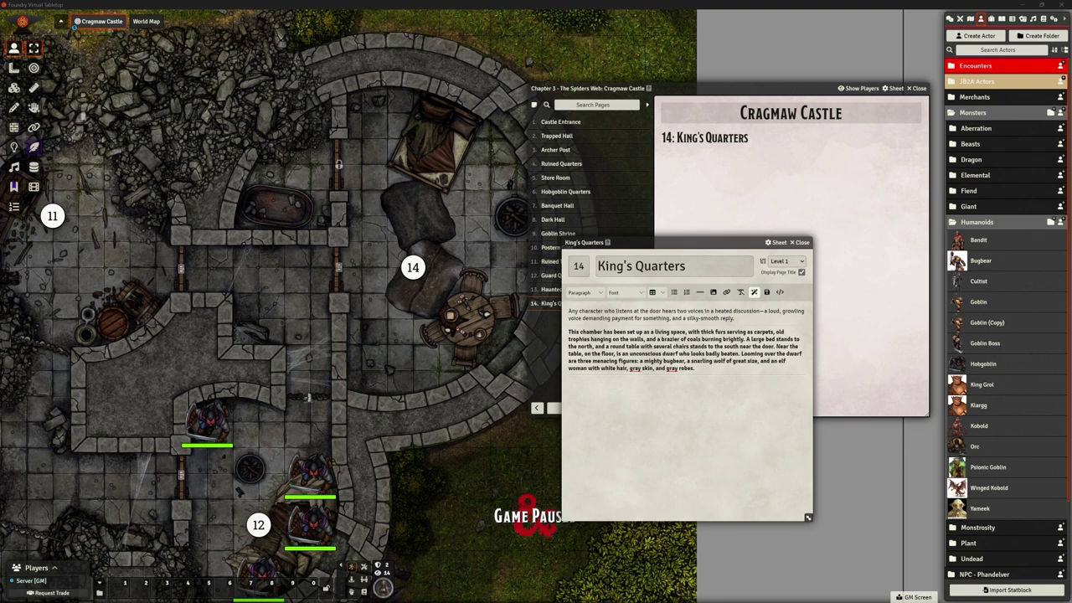
# Add the King Grol, Arrow Slits, Northwest Room and Unconscious Dwarf paragraphs, and enlarge and reposition the page editor
pyautogui.click(667, 399)
pyautogui.write('King Grol is a fierce old bugbear. He rules the Cragmaws through pure intimidation. His fur is streaked with gray, his shoulders are stooped, and he wears a set of jeweled silver teeth over his own rotting fangs. He\'s agile and strong, demanding and vindictive, and no Cragmaw dares to cross him. Grol is attended by his pet dire wolf, named Snarl, and a special guest: a doppelganger disguised as a drow woman. The unconscious Gundren Rockseeker lies nearby (see "Unconscious Dwarf"). The doppelganger, Vyerith, is a messenger from the Spider, come to transport Gundren Rockseeker and the map to Wave Echo Cave. Grol wants to sell the map instead of surrendering it, and he and Vyerith are negotiating a price. Vyerith first wants to question Gundren to determine if anyone else knows the location of the mine. Then the doppelganger intends to betray the Spider by killing Gundren and destroying the map. If the villains have been warned that an attack is imminent, Vyerith hides behind the door to the northeast, leaving it open a crack in the hope of attacking intruders from the rear. Grol holds Gundren hostage, ready to kill the dwarf if the characters don\'t back off. Arrow Slits. The arrow slits are 15 feet above the ground outside, and the creatures here aren\'t keeping watch. They\'re unlikely to notice intruders moving around the exterior of the castle. Northwest Room. This partially collapsed chamber was once a comfortable bathroom. It still contains a large tile tub, unused by the castle\'s current occupants. Unconscious Dwarf. Near the southwest corner of the room is Gundren Rockseeker, a dwarf commoner. He is unconscious but stable at 0 hit points.')
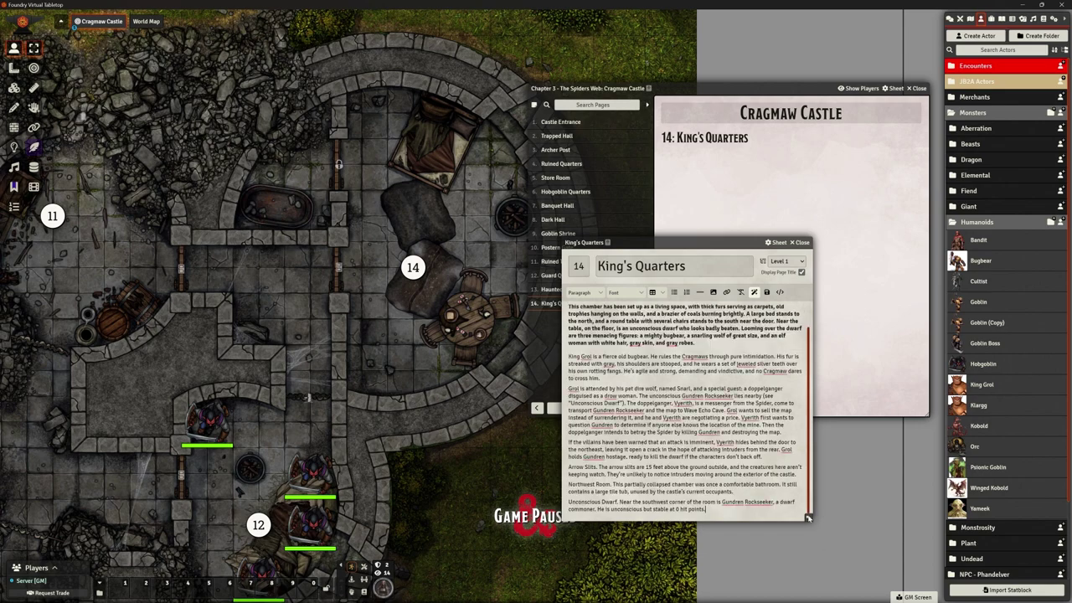
pyautogui.moveTo(807, 516); pyautogui.dragTo(929, 549)
pyautogui.moveTo(725, 242); pyautogui.dragTo(791, 162)
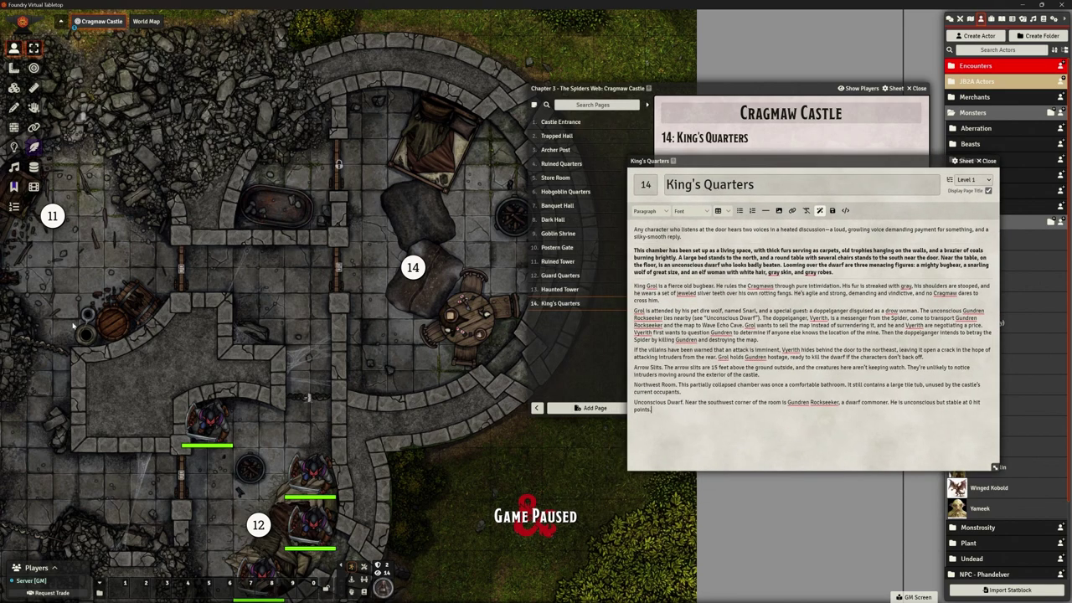
# Look over the numbered rooms of the castle map and return to area 14
pyautogui.scroll(-2, 535, 288)
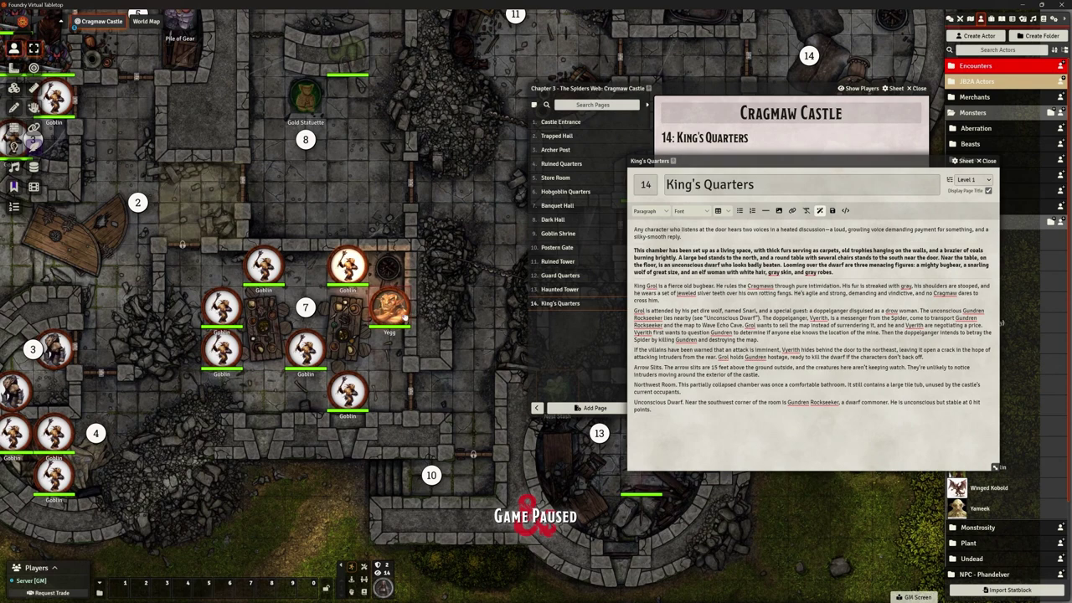
pyautogui.press('Up')
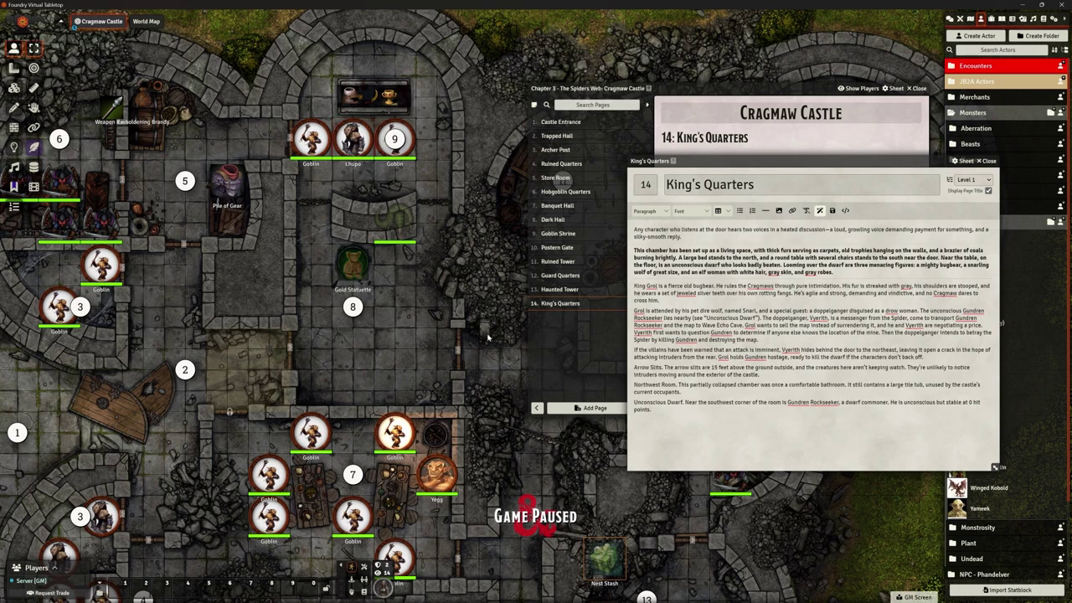
pyautogui.press('Right')
pyautogui.press('Down')
pyautogui.moveTo(284, 295); pyautogui.dragTo(214, 263)
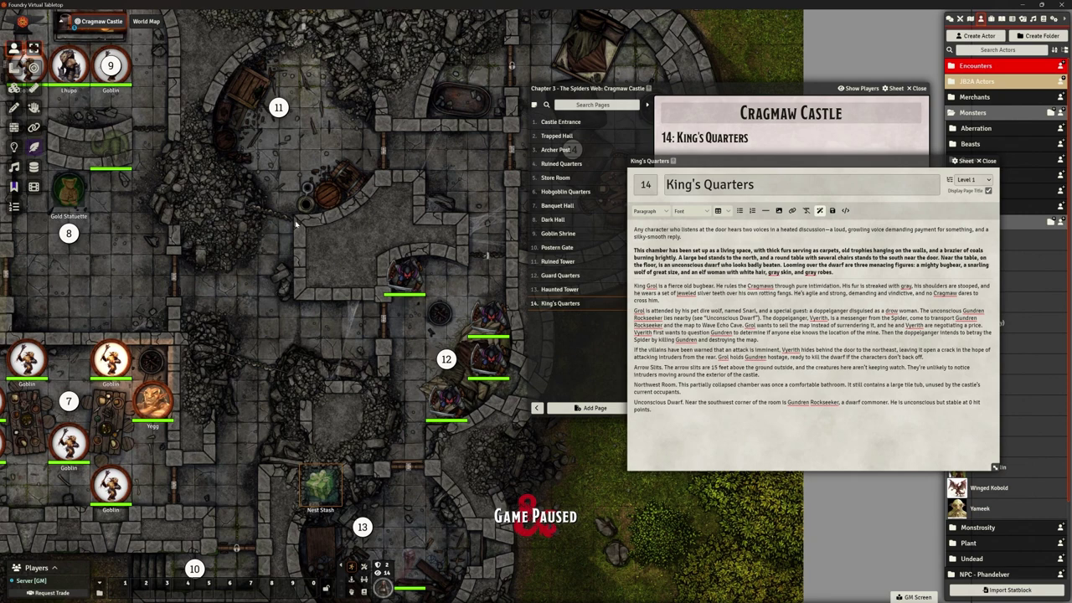
pyautogui.press('Right')
pyautogui.press('Up')
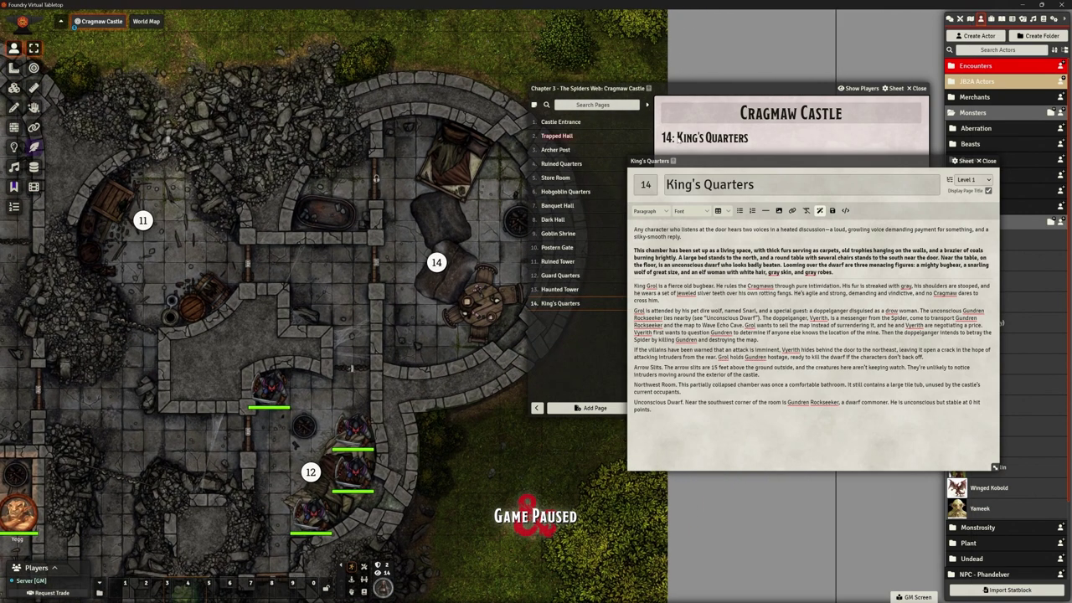
# Move the King's Quarters editor clear of the actors directory and link the opening King Grol mention to the King Grol actor
pyautogui.moveTo(672, 165); pyautogui.dragTo(632, 78)
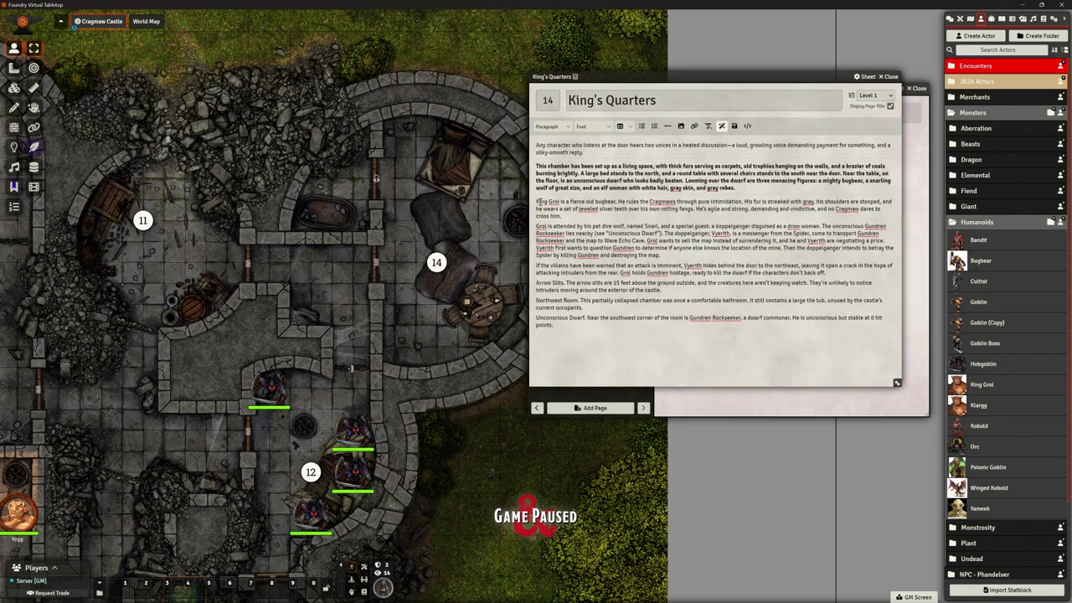
pyautogui.moveTo(535, 202); pyautogui.dragTo(560, 202)
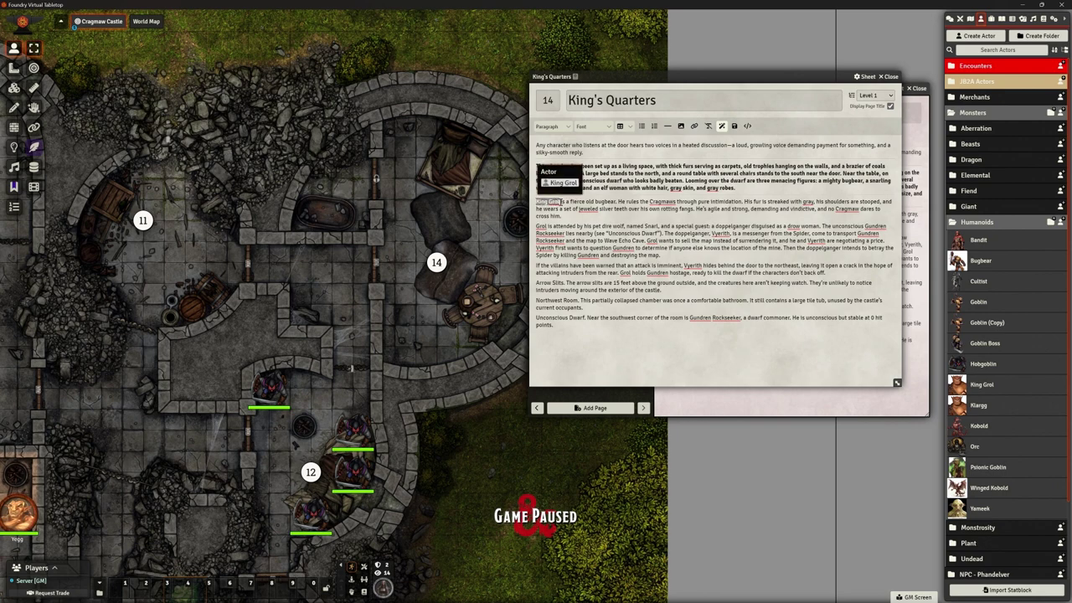
pyautogui.click(595, 203)
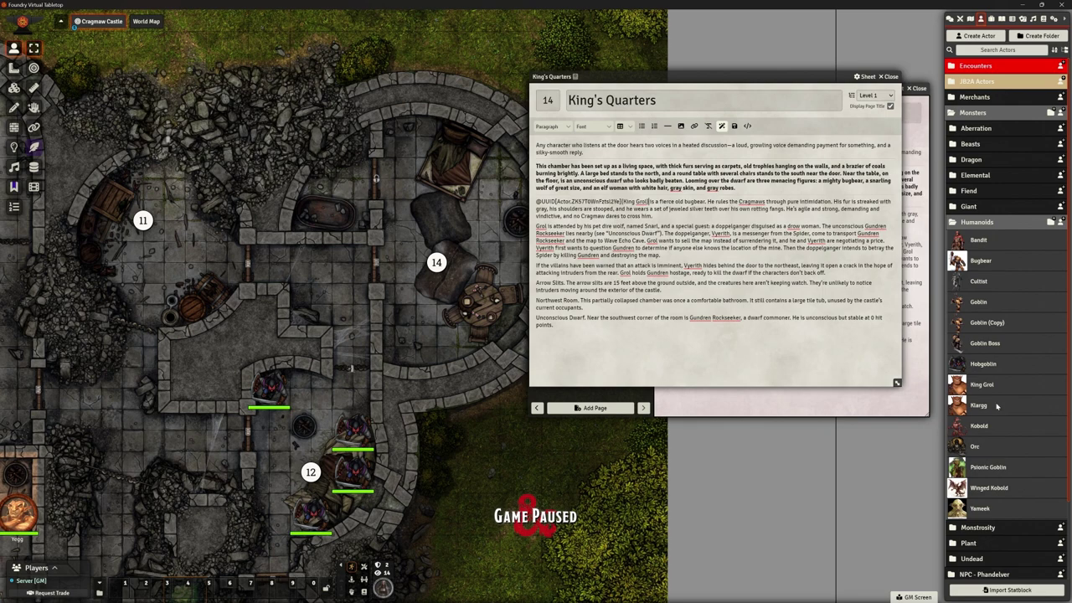
# Find the Dire Wolf in the Monsters (SRD) compendium and import it into the Humanoids actor folder
pyautogui.click(1052, 18)
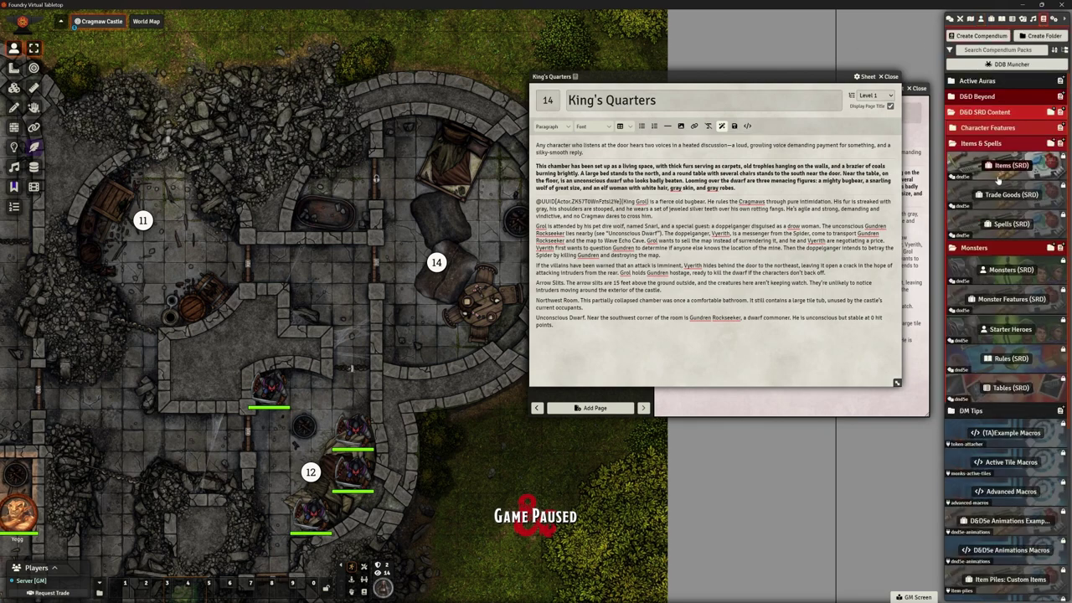
pyautogui.click(1011, 269)
pyautogui.click(124, 95)
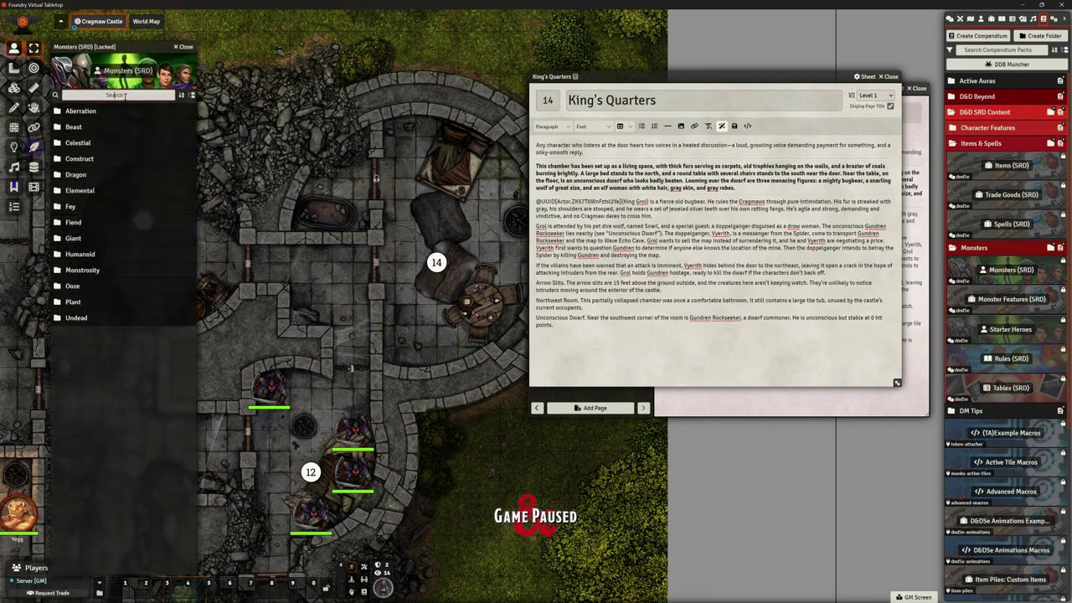
pyautogui.write('dire')
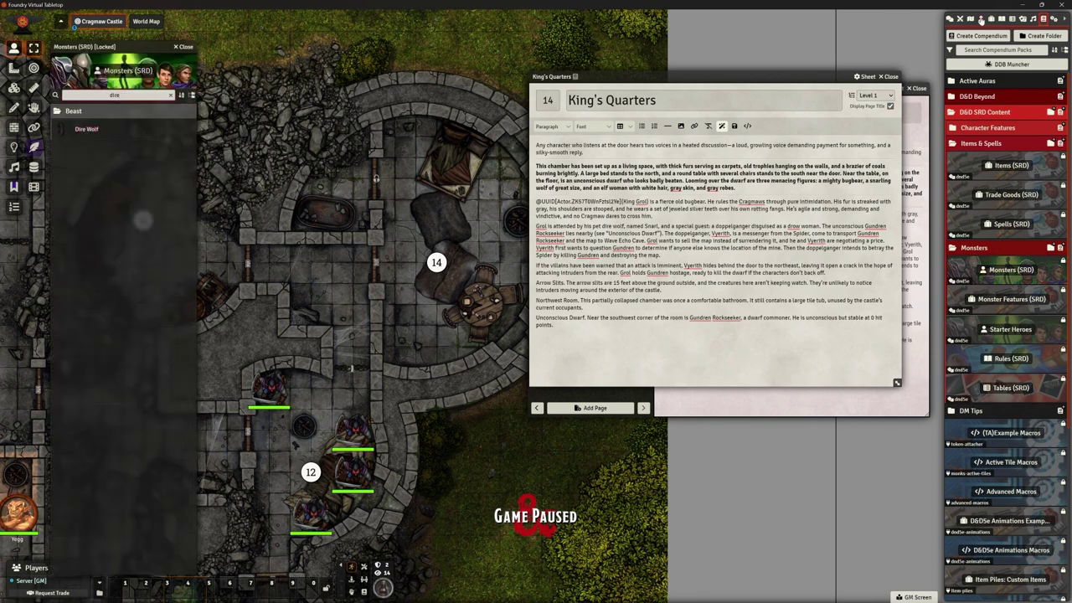
pyautogui.click(980, 18)
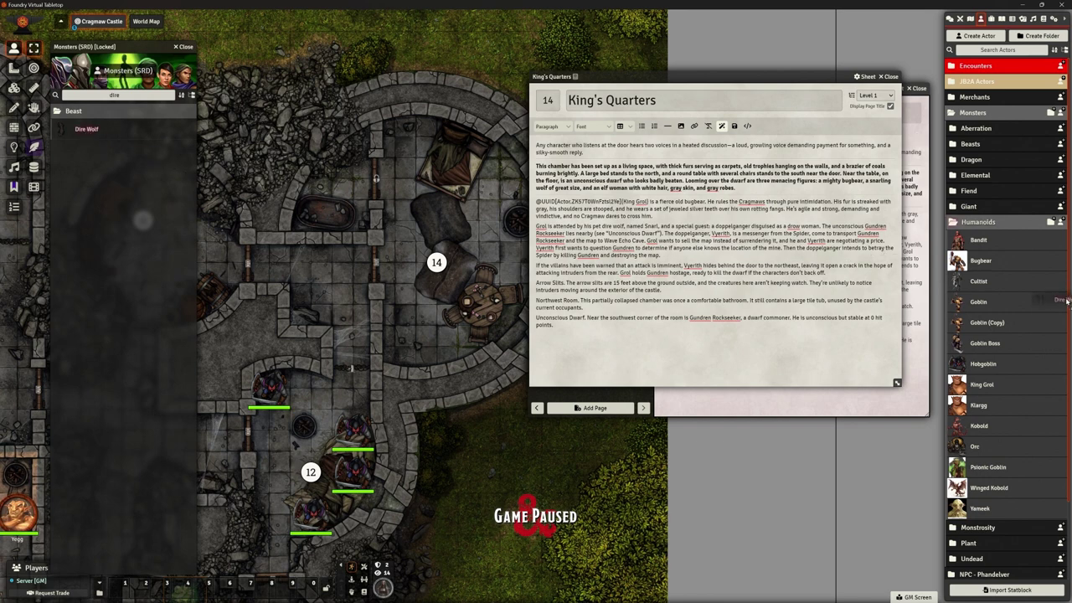
pyautogui.moveTo(1065, 300); pyautogui.dragTo(971, 463)
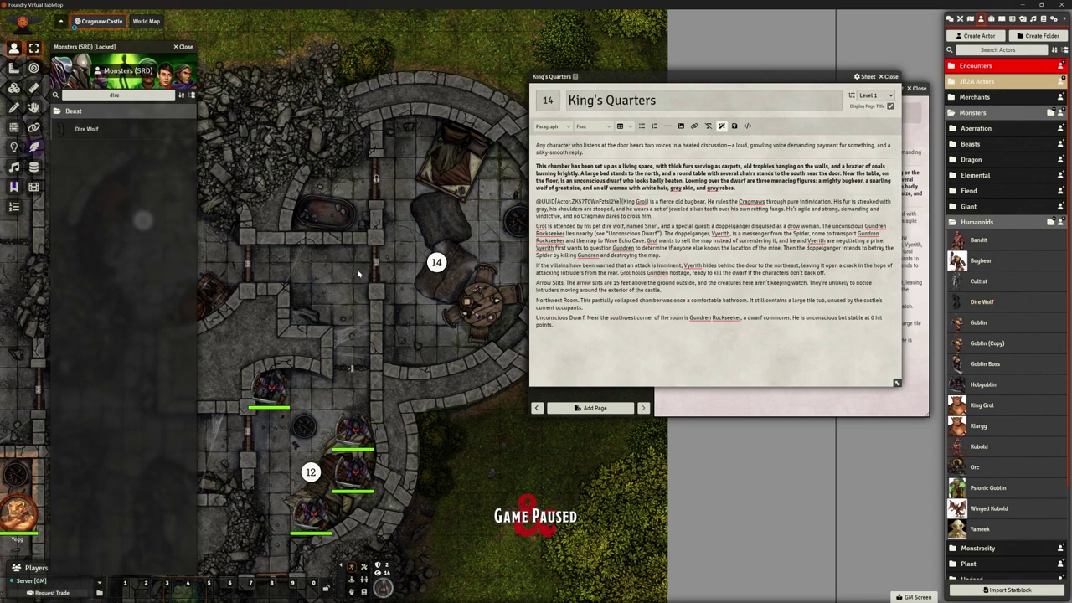
pyautogui.click(185, 47)
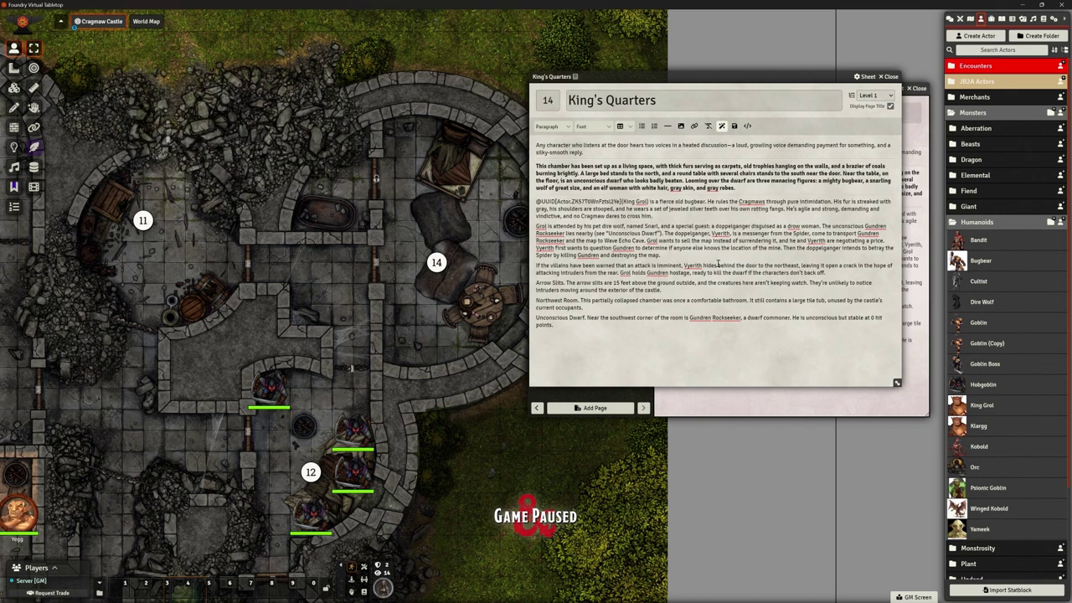
# Link the page's dire wolf mention to the Dire Wolf actor and place a Dire Wolf token in area 14
pyautogui.moveTo(600, 227); pyautogui.dragTo(620, 233)
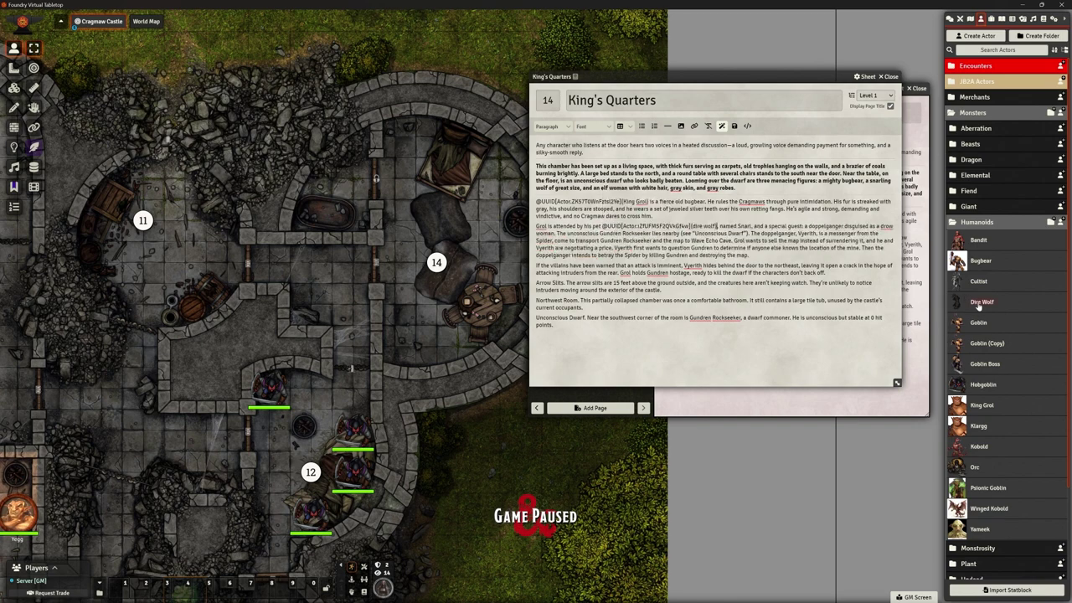
pyautogui.moveTo(979, 306)
pyautogui.mouseDown()
pyautogui.moveTo(536, 511)
pyautogui.moveTo(418, 277)
pyautogui.moveTo(432, 307)
pyautogui.mouseUp()
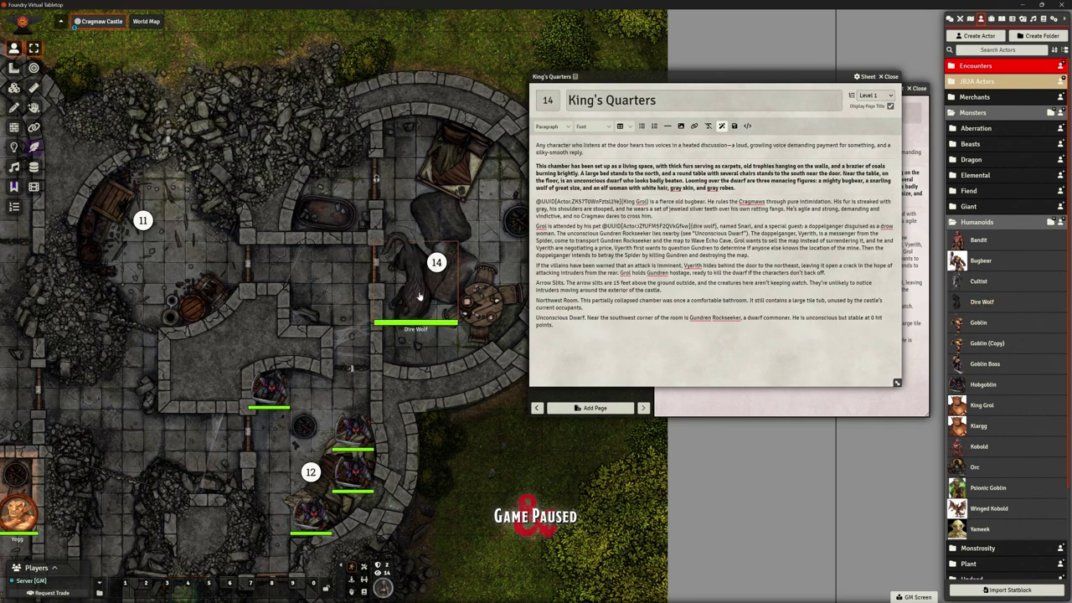
# Rename the Dire Wolf token's sheet as Snarl and move the token one square down, beside the round table
pyautogui.doubleClick(419, 294)
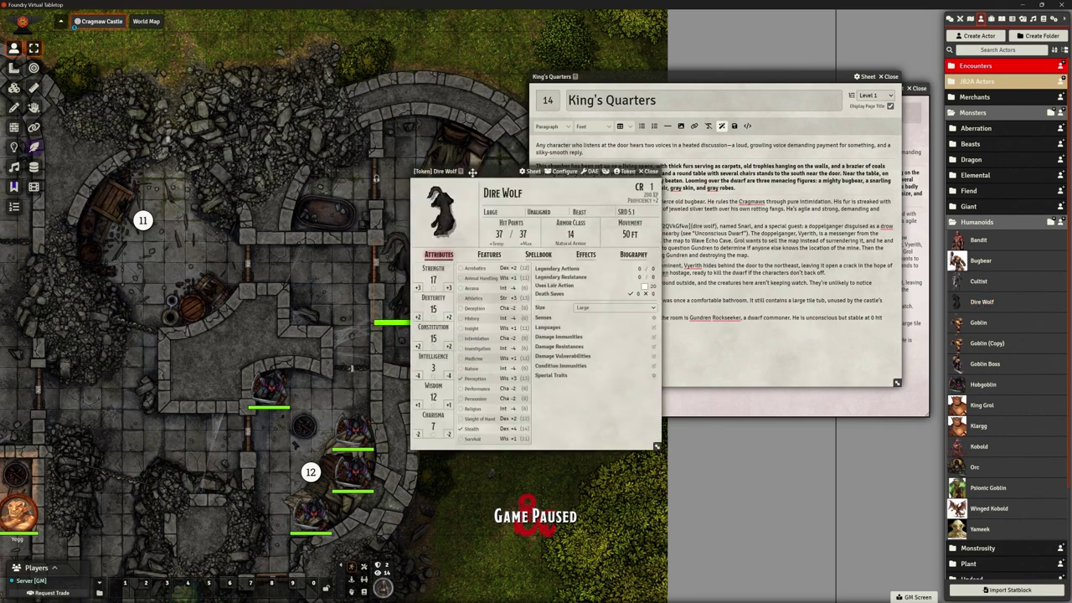
pyautogui.click(520, 193)
pyautogui.press('BackSpace')
pyautogui.press('BackSpace')
pyautogui.press('BackSpace')
pyautogui.press('BackSpace')
pyautogui.press('BackSpace')
pyautogui.press('BackSpace')
pyautogui.press('BackSpace')
pyautogui.press('BackSpace')
pyautogui.press('BackSpace')
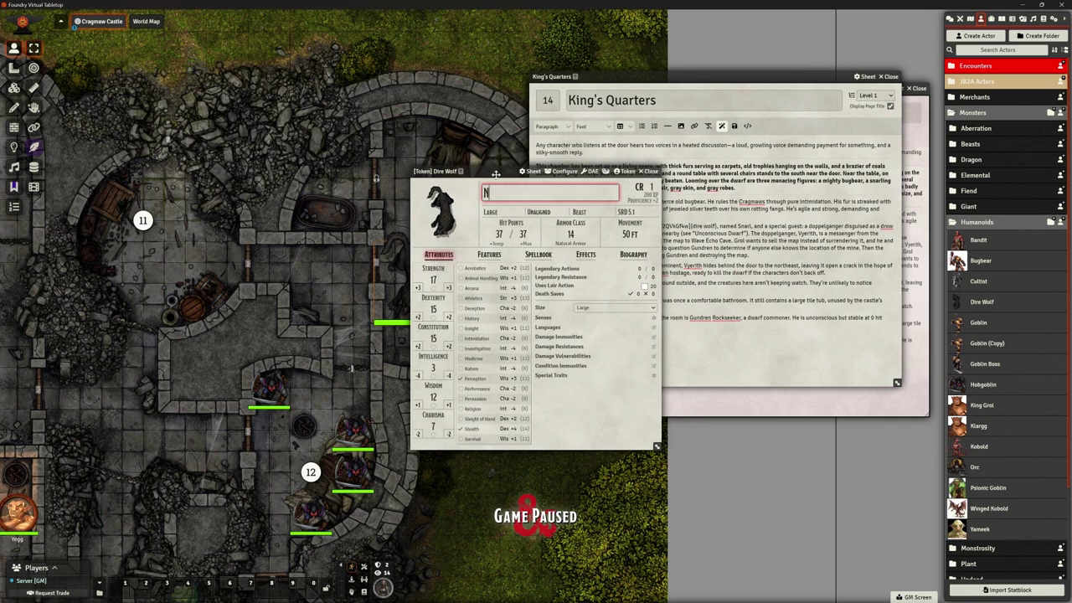
pyautogui.write('Snarl')
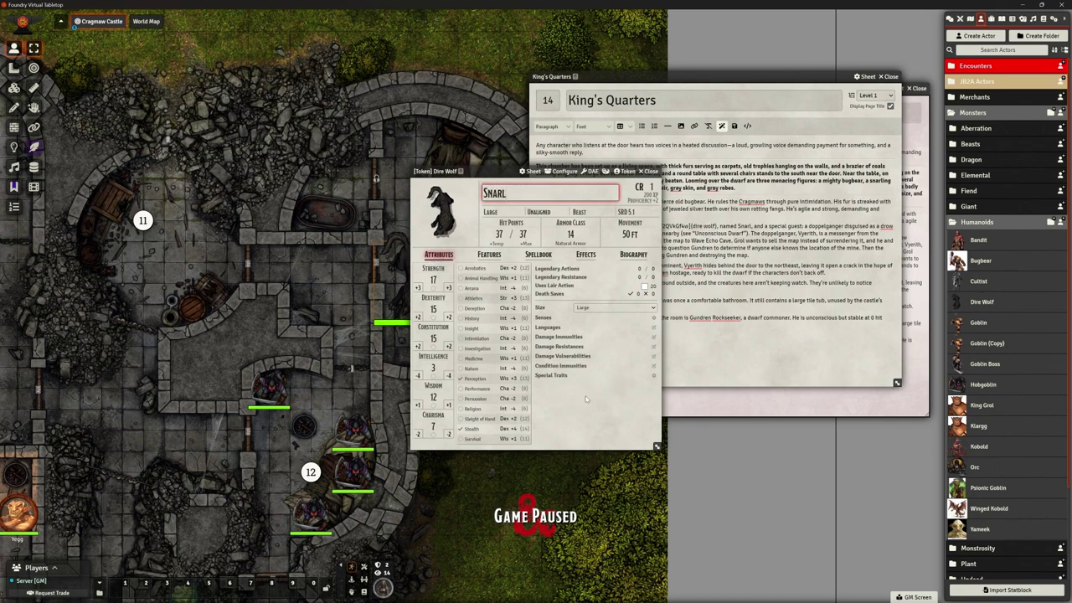
pyautogui.press('Return')
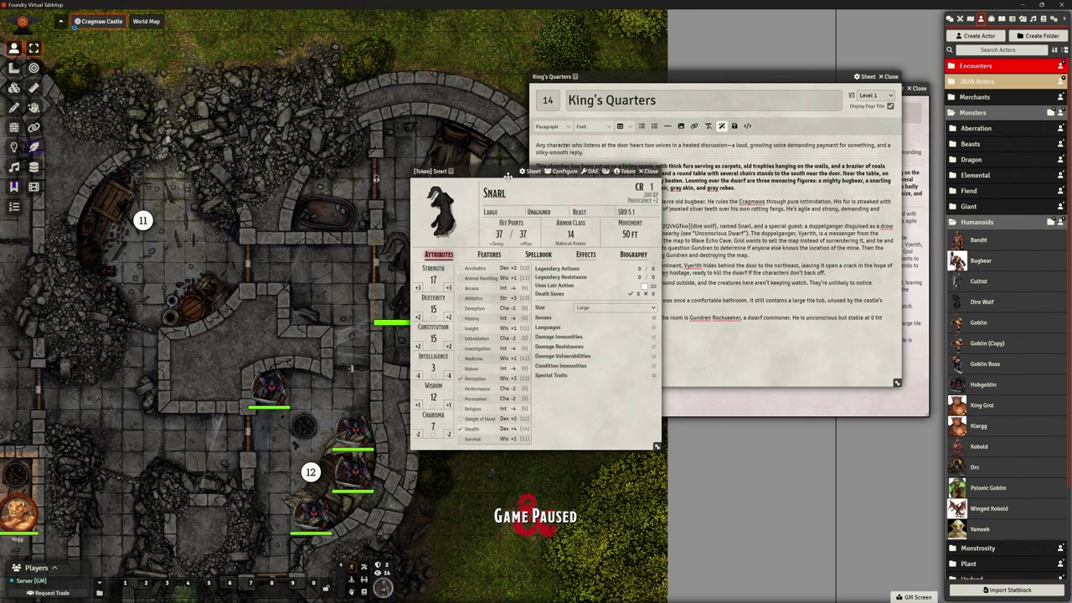
pyautogui.moveTo(506, 173); pyautogui.dragTo(390, 135)
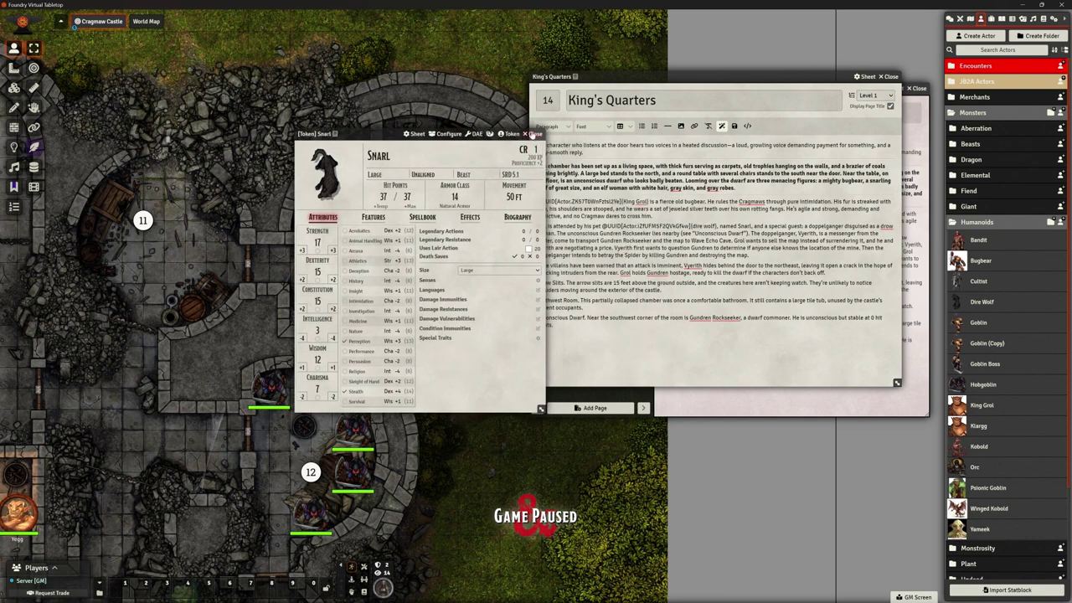
pyautogui.click(534, 135)
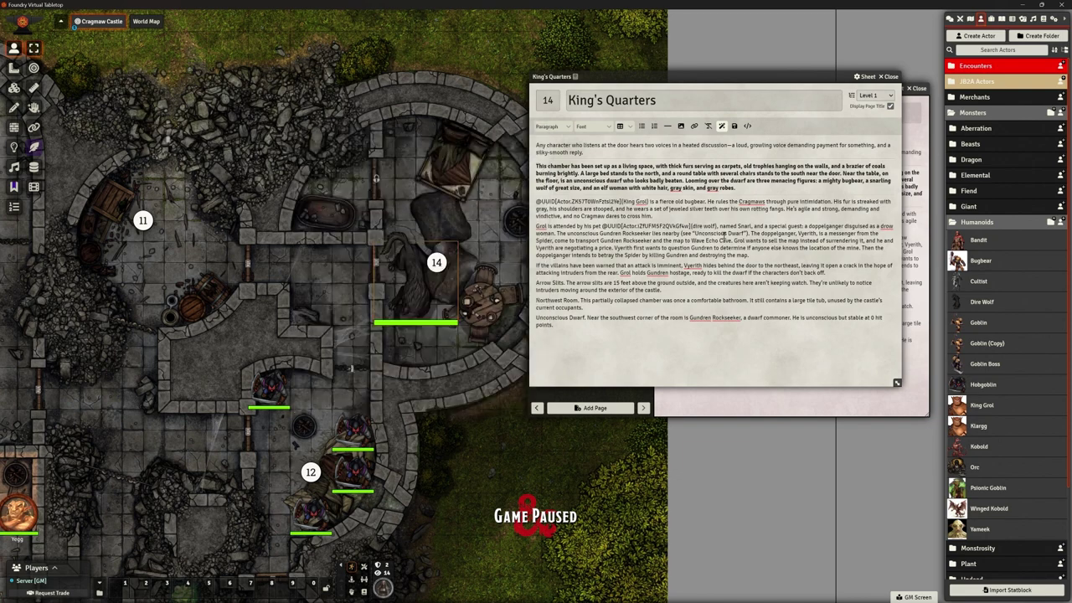
pyautogui.moveTo(425, 308); pyautogui.dragTo(425, 350)
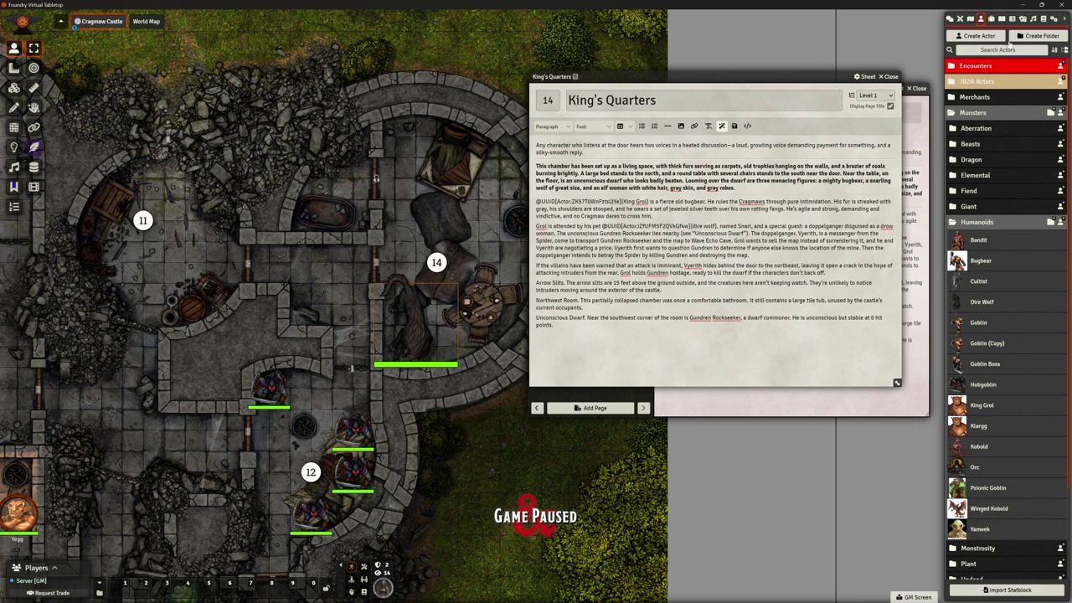
# Find the Doppelganger in the Monsters (SRD) compendium, import it into the Humanoids actor folder and check its sheet
pyautogui.click(1043, 20)
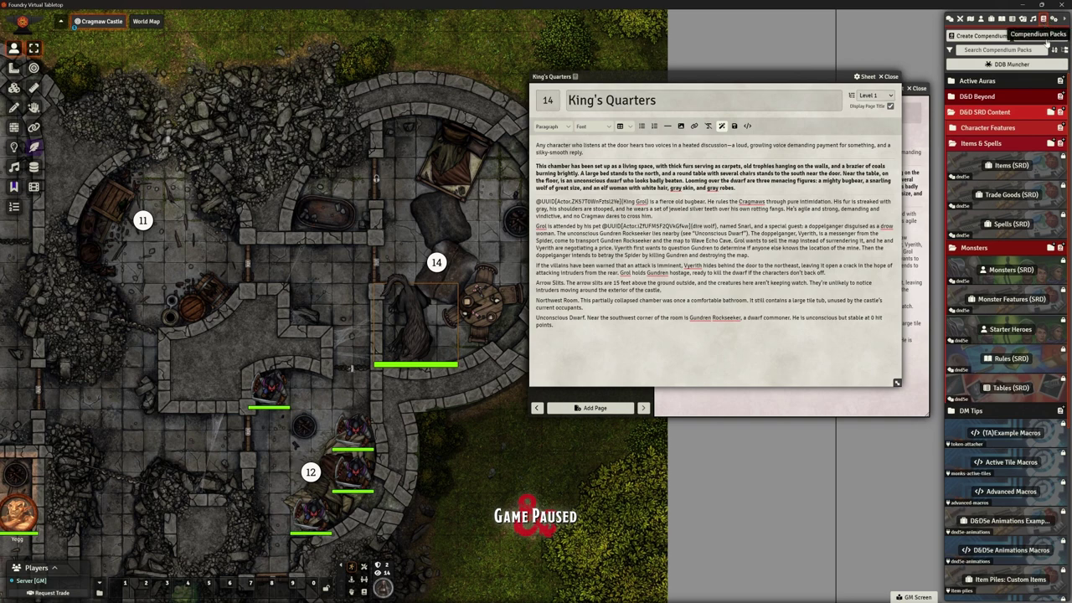
pyautogui.click(1011, 269)
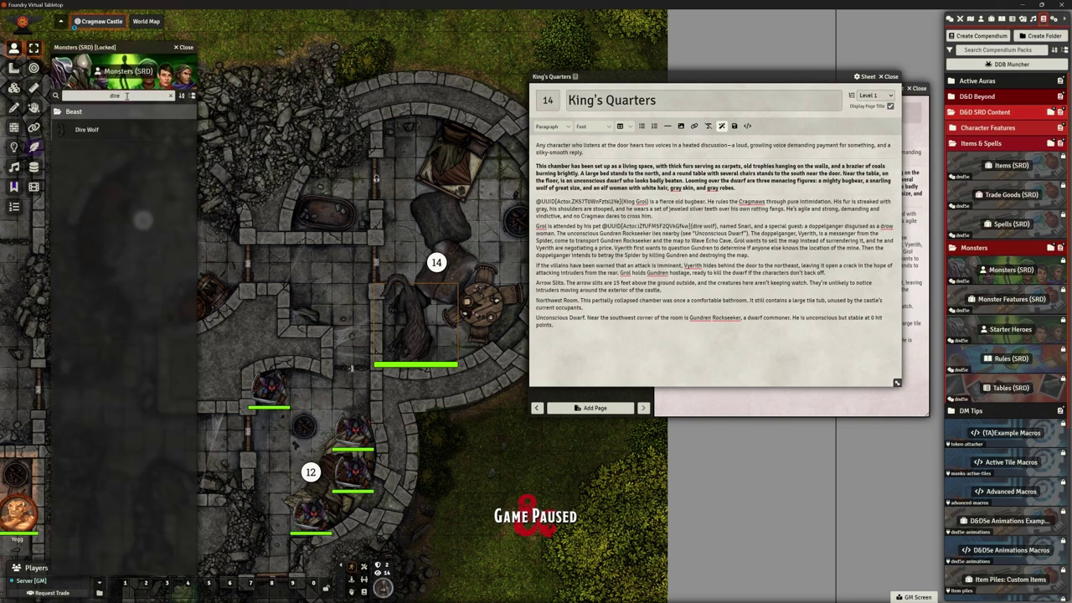
pyautogui.doubleClick(126, 95)
pyautogui.press('BackSpace')
pyautogui.write('dopp')
pyautogui.moveTo(101, 129); pyautogui.dragTo(998, 408)
pyautogui.click(980, 19)
pyautogui.click(988, 323)
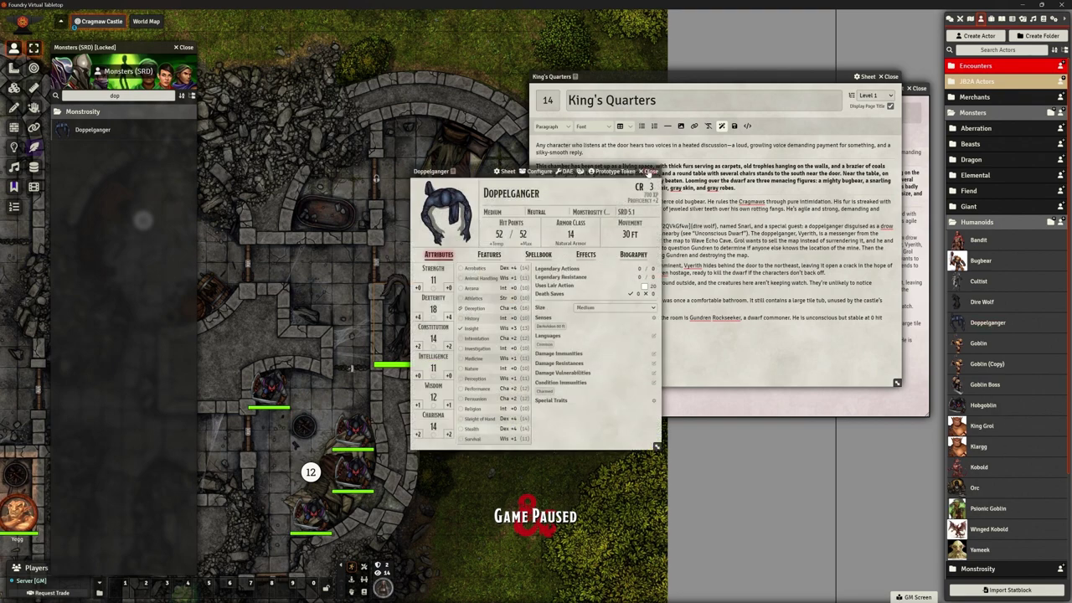
pyautogui.press('Escape')
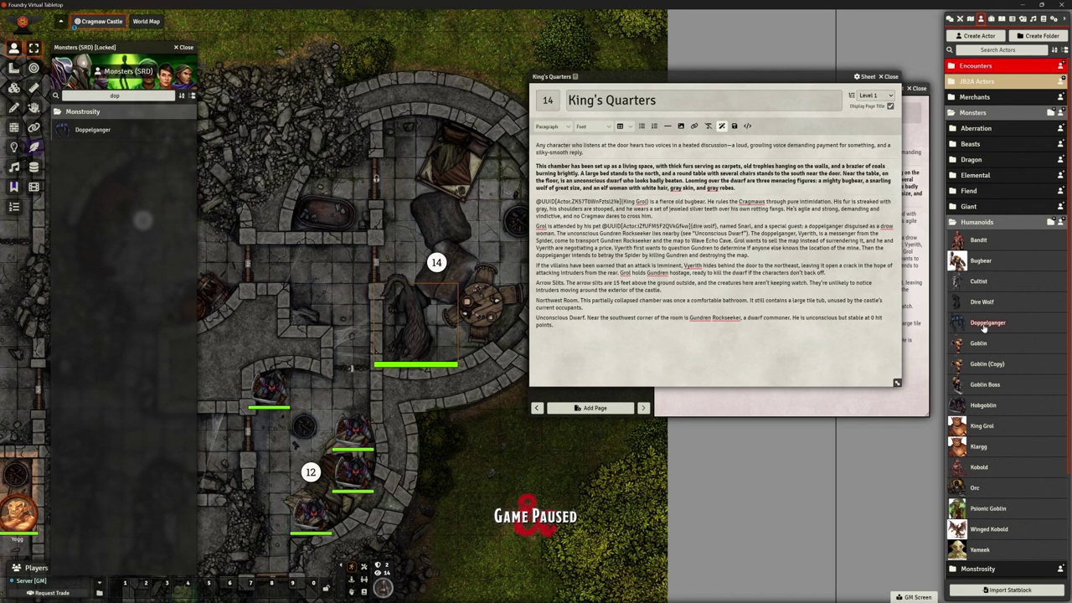
# Move the Doppelganger actor into the Monstrosity folder and the Dire Wolf actor into the Beasts folder
pyautogui.scroll(-2, 984, 328)
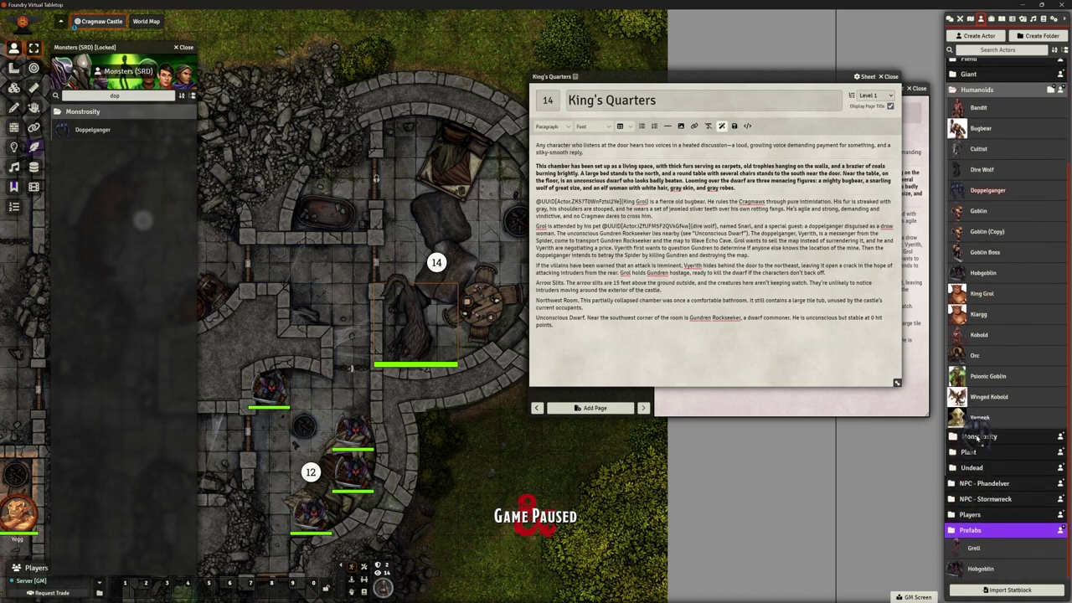
pyautogui.moveTo(977, 436); pyautogui.dragTo(976, 437)
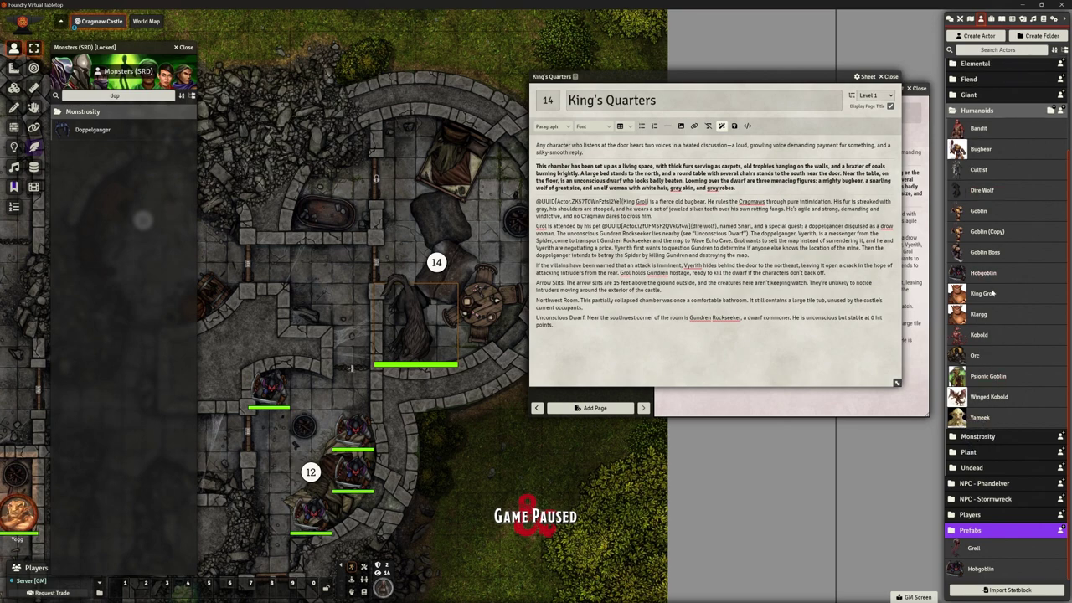
pyautogui.click(983, 192)
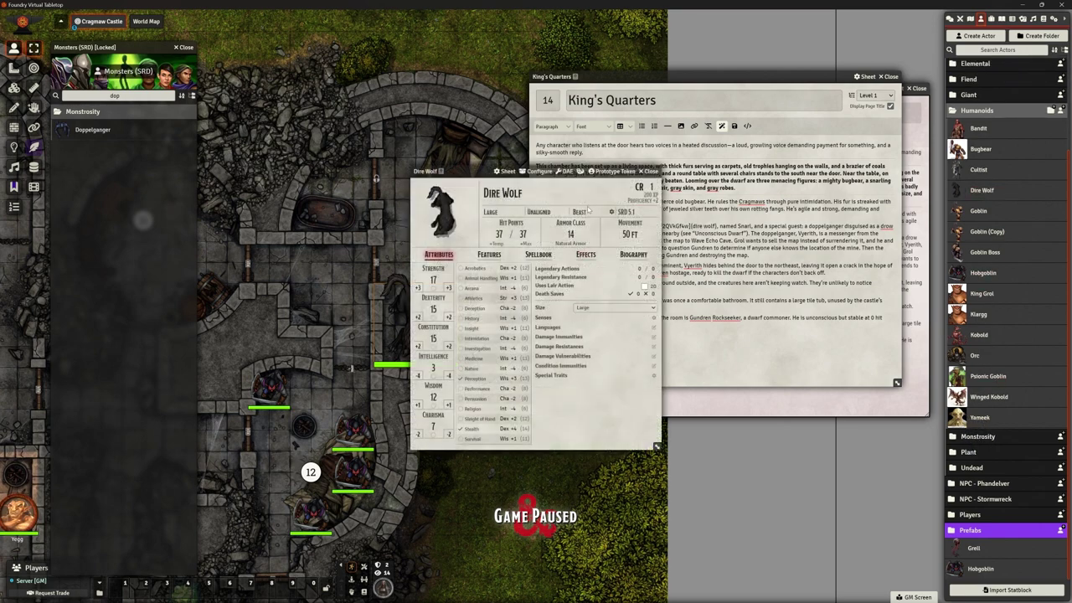
pyautogui.click(652, 172)
pyautogui.scroll(2, 971, 189)
pyautogui.moveTo(970, 155); pyautogui.dragTo(973, 124)
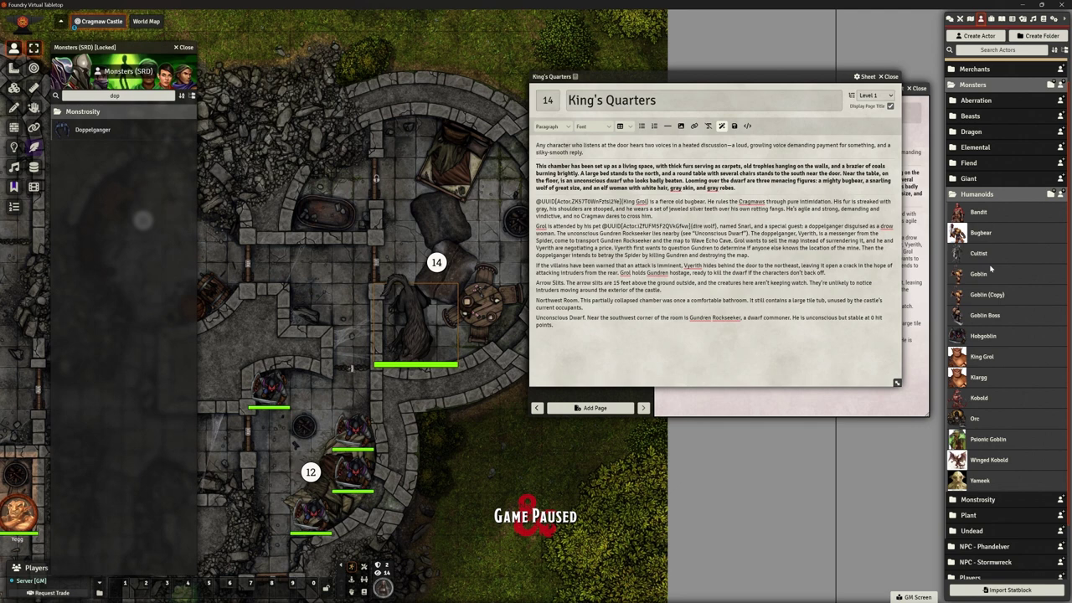
# Expand the Monstrosity folder, collapse the Humanoids folder, and review the Doppelganger's actor sheet
pyautogui.scroll(-2, 990, 276)
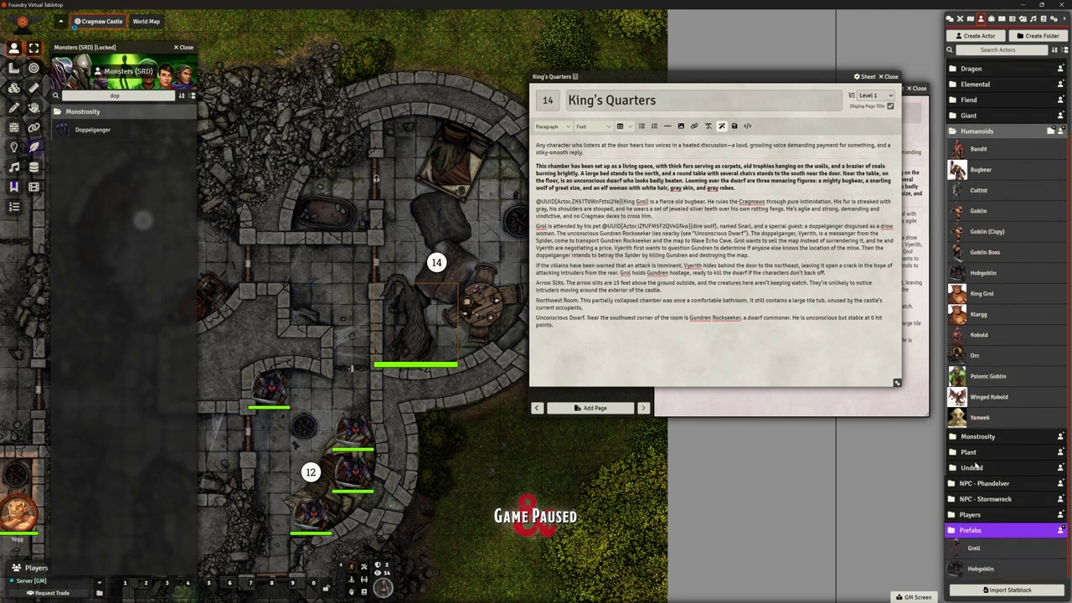
pyautogui.click(978, 436)
pyautogui.click(967, 136)
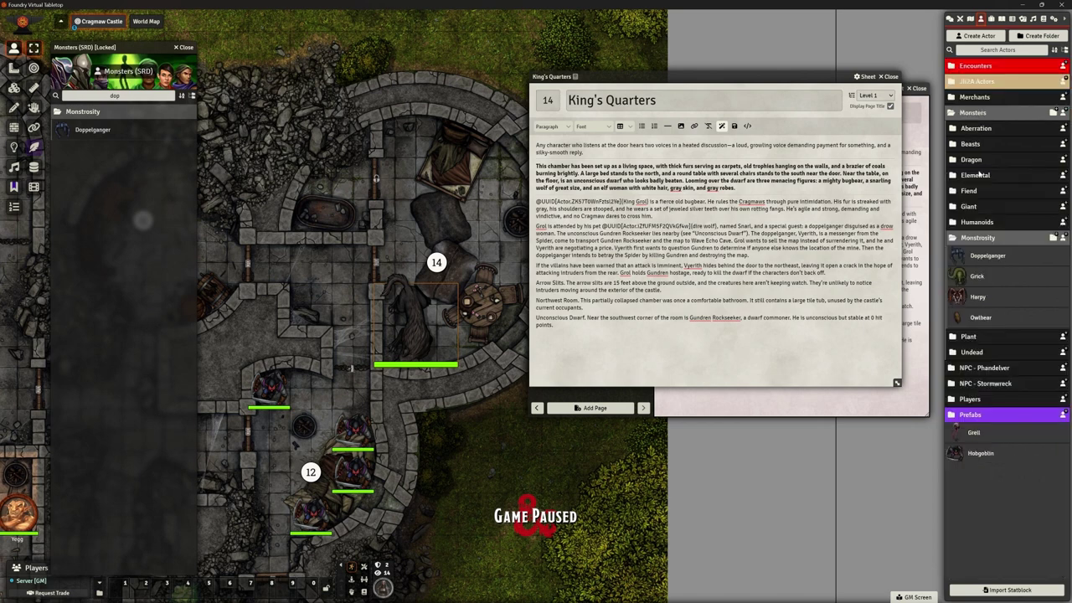
pyautogui.click(988, 256)
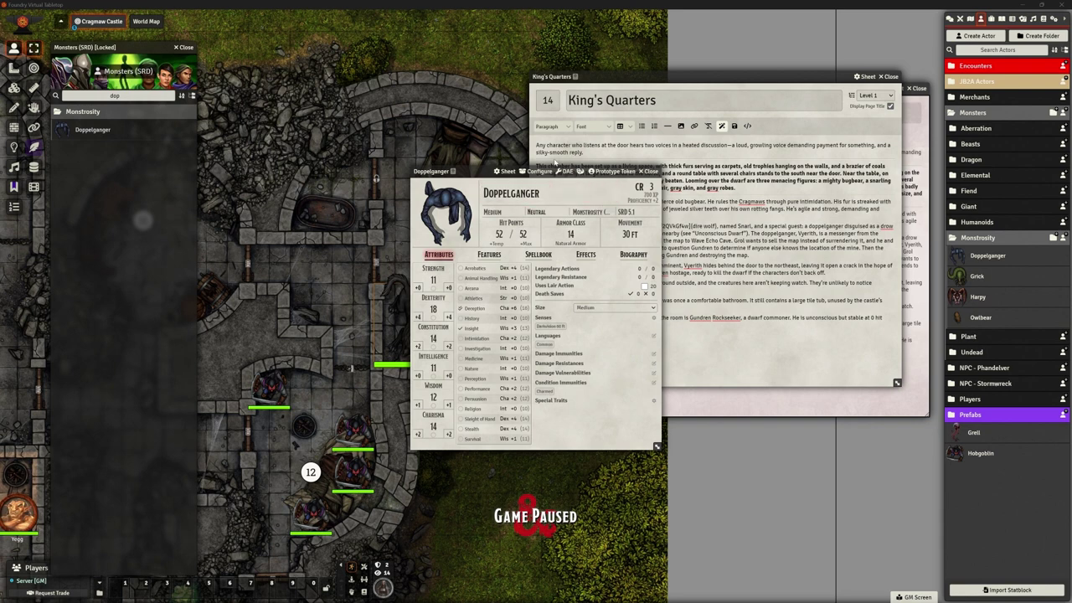
pyautogui.click(652, 172)
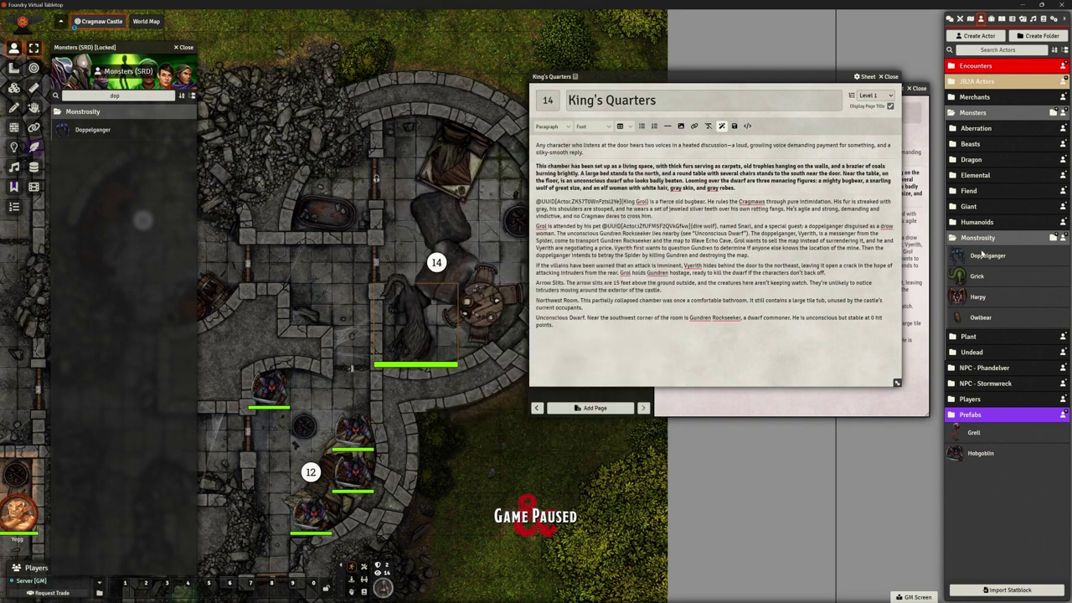
# Place a Doppelganger token beside the bed in area 14 and rename the token's sheet as Vyerith
pyautogui.moveTo(988, 260)
pyautogui.mouseDown()
pyautogui.moveTo(504, 249)
pyautogui.moveTo(465, 228)
pyautogui.moveTo(478, 222)
pyautogui.moveTo(479, 175)
pyautogui.moveTo(483, 193)
pyautogui.moveTo(527, 193)
pyautogui.moveTo(400, 189)
pyautogui.mouseUp()
pyautogui.doubleClick(480, 182)
pyautogui.click(483, 193)
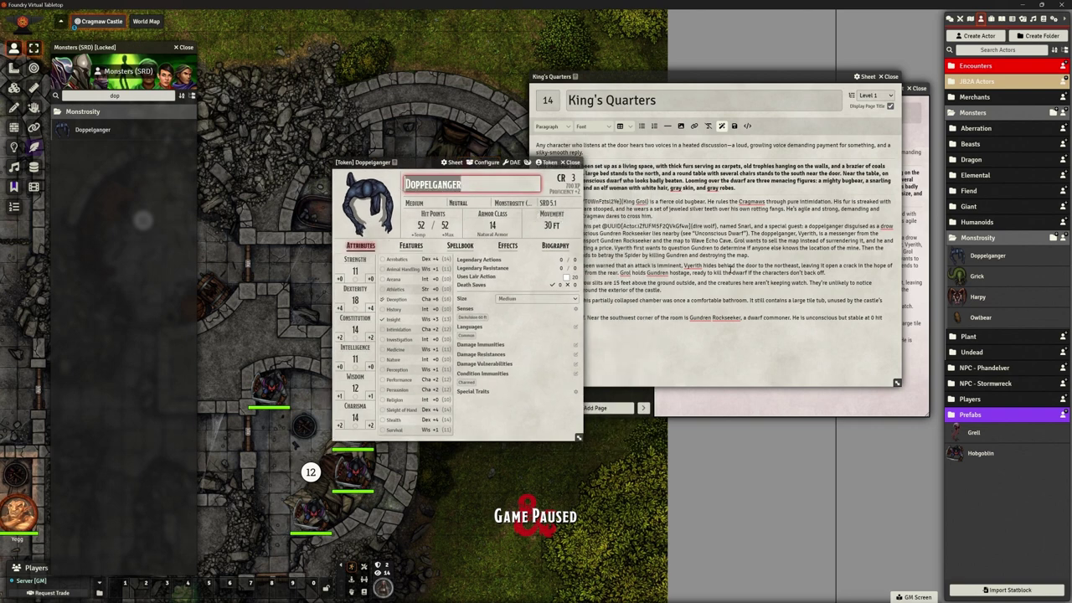
pyautogui.write('V')
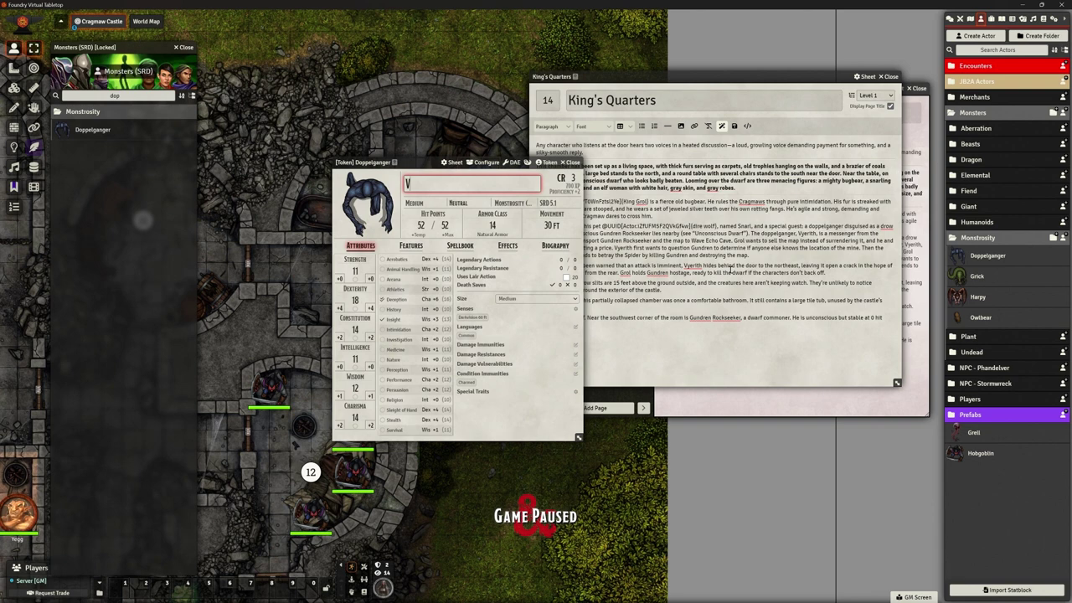
pyautogui.write('yerith')
pyautogui.click(526, 372)
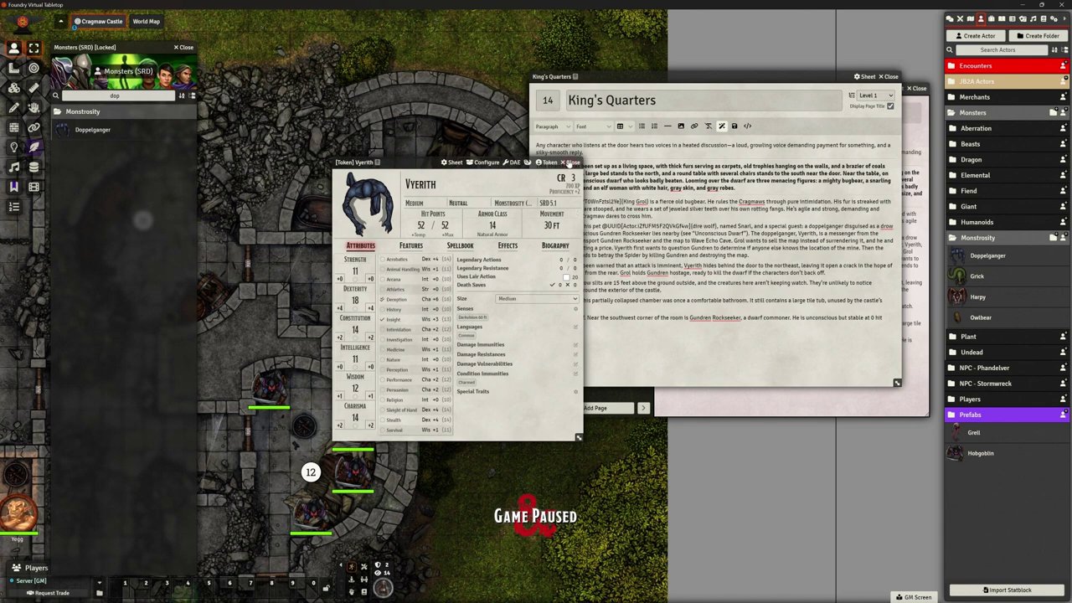
pyautogui.click(570, 162)
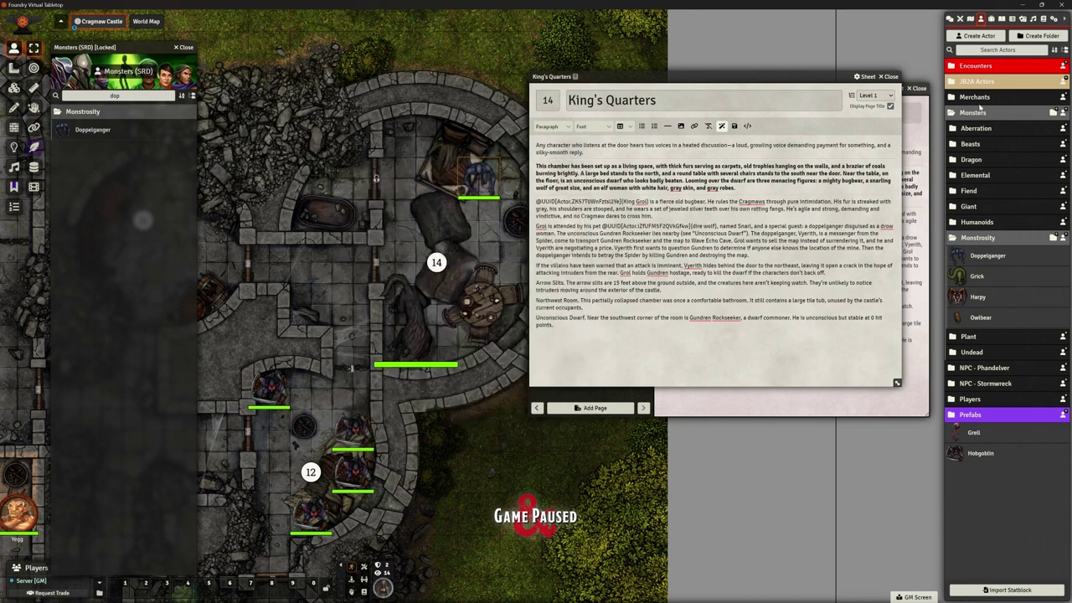
# Look through the Players, NPC - Stormwreck and NPC - Phandelver actor folders for an existing Gundren Rockseeker actor
pyautogui.click(973, 399)
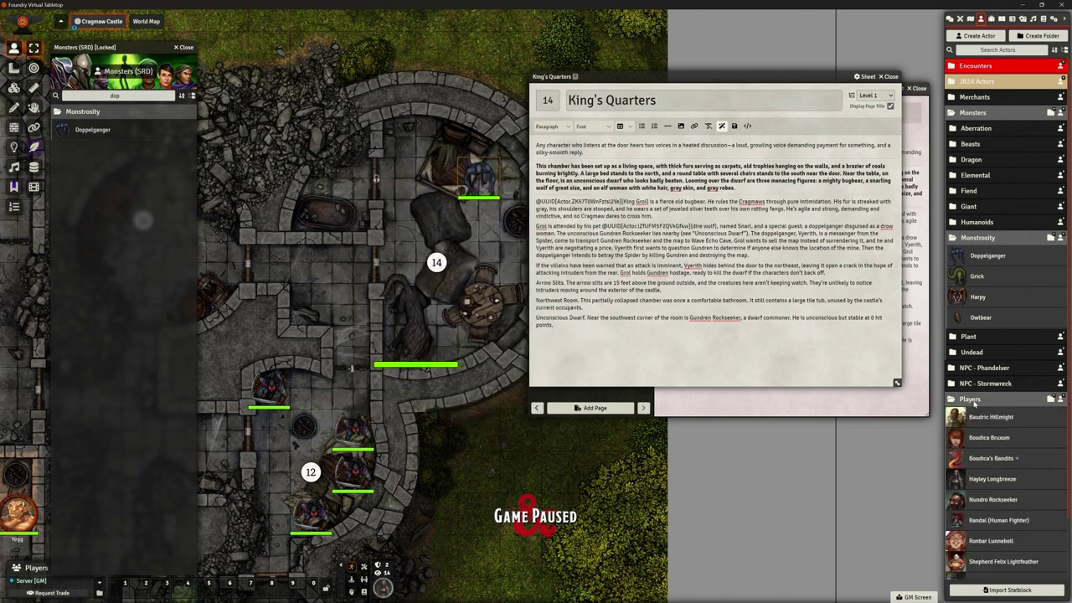
pyautogui.click(972, 399)
pyautogui.click(979, 383)
pyautogui.click(979, 384)
pyautogui.click(977, 369)
pyautogui.scroll(-4, 997, 448)
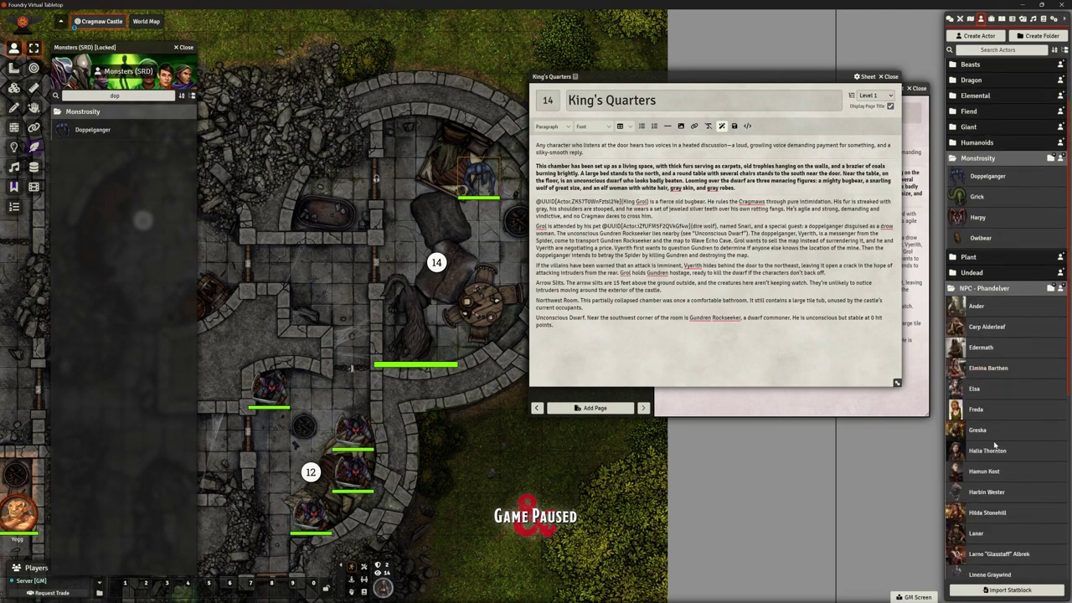
pyautogui.scroll(-1, 998, 452)
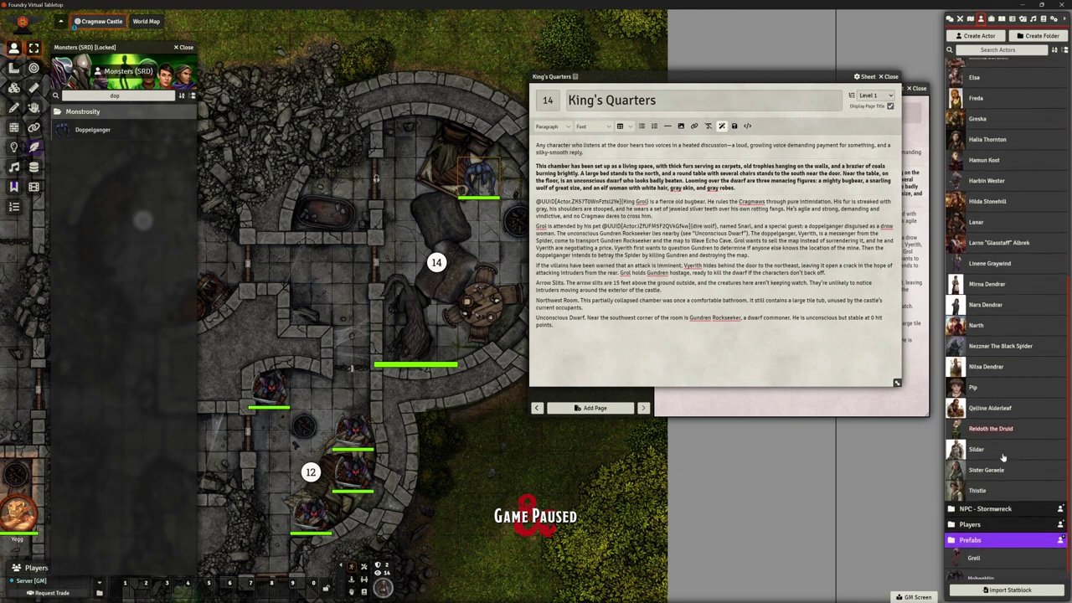
pyautogui.scroll(3, 1013, 444)
pyautogui.scroll(2, 1017, 441)
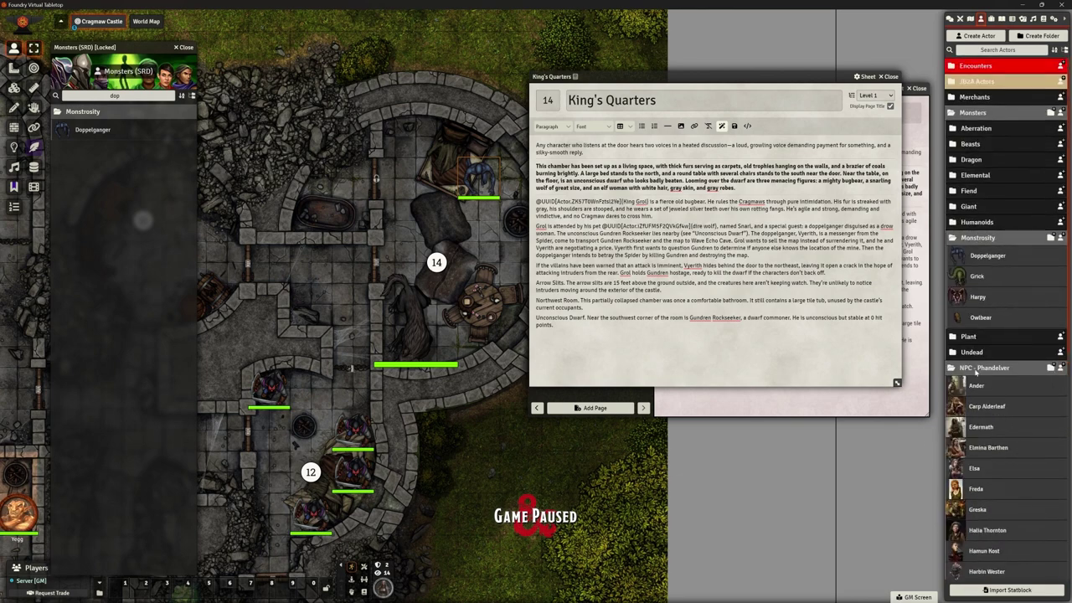
pyautogui.click(979, 369)
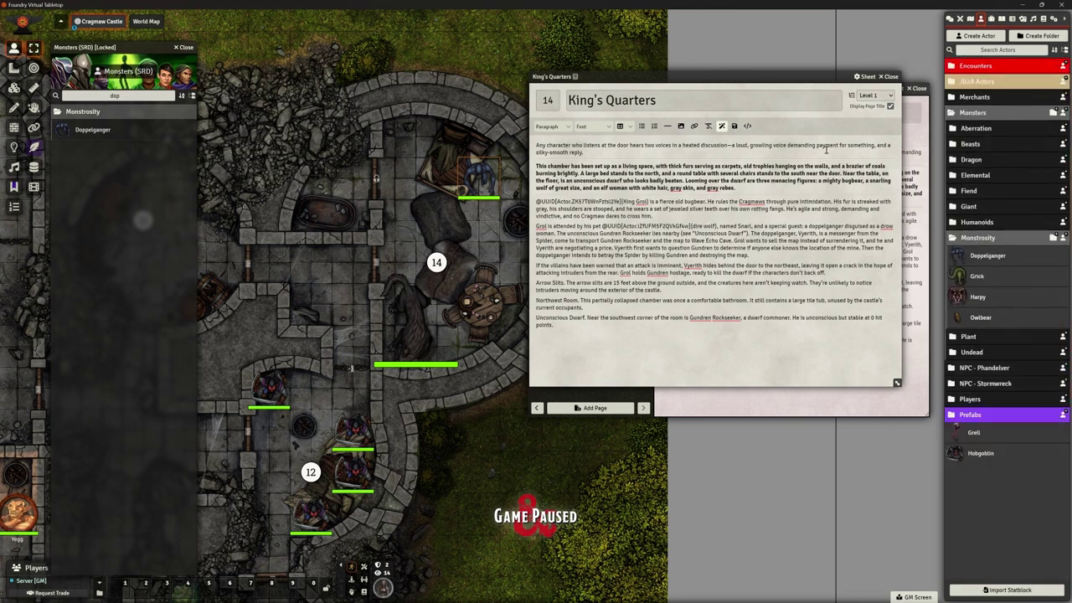
# Shift the King's Quarters page window slightly and recheck the NPC - Phandelver folder for Gundren Rockseeker
pyautogui.moveTo(737, 81)
pyautogui.mouseDown()
pyautogui.moveTo(766, 16)
pyautogui.moveTo(750, 88)
pyautogui.mouseUp()
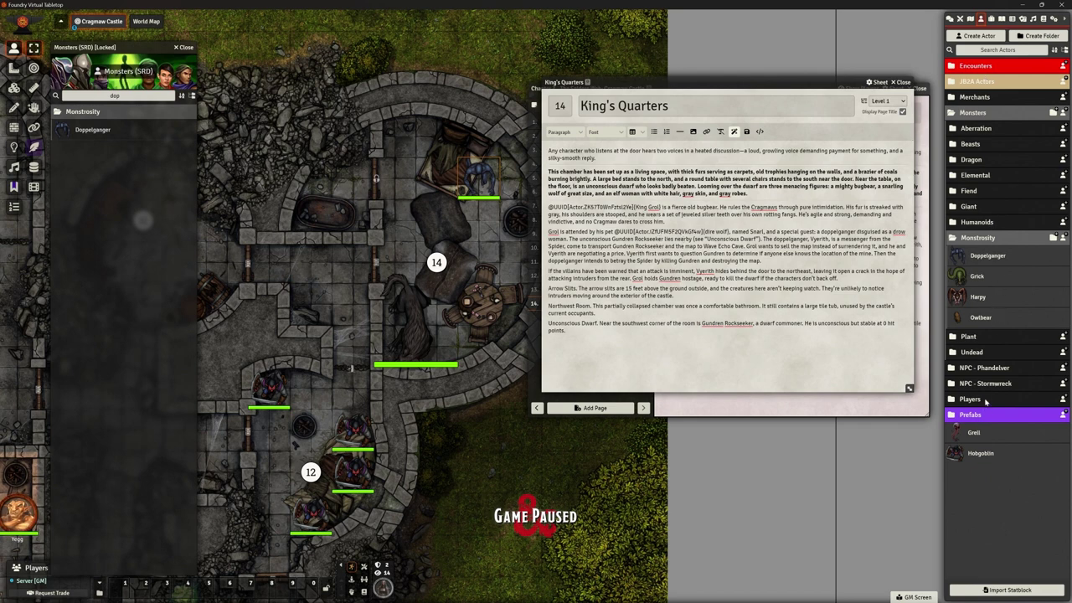
pyautogui.click(977, 369)
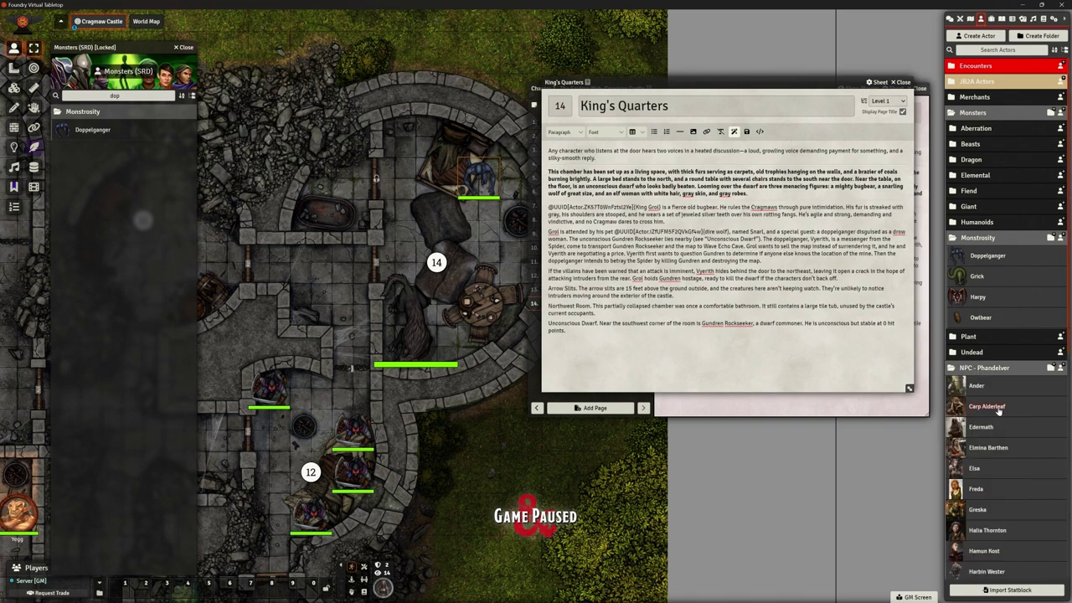
pyautogui.scroll(-5, 997, 411)
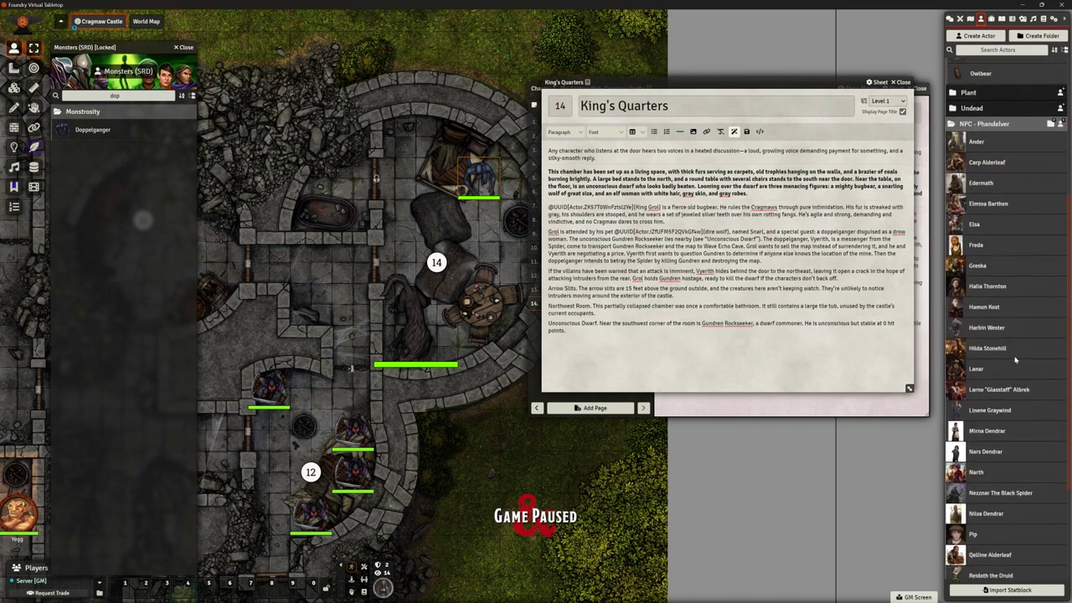
pyautogui.scroll(-3, 1015, 360)
pyautogui.scroll(3, 1016, 362)
pyautogui.scroll(3, 1015, 362)
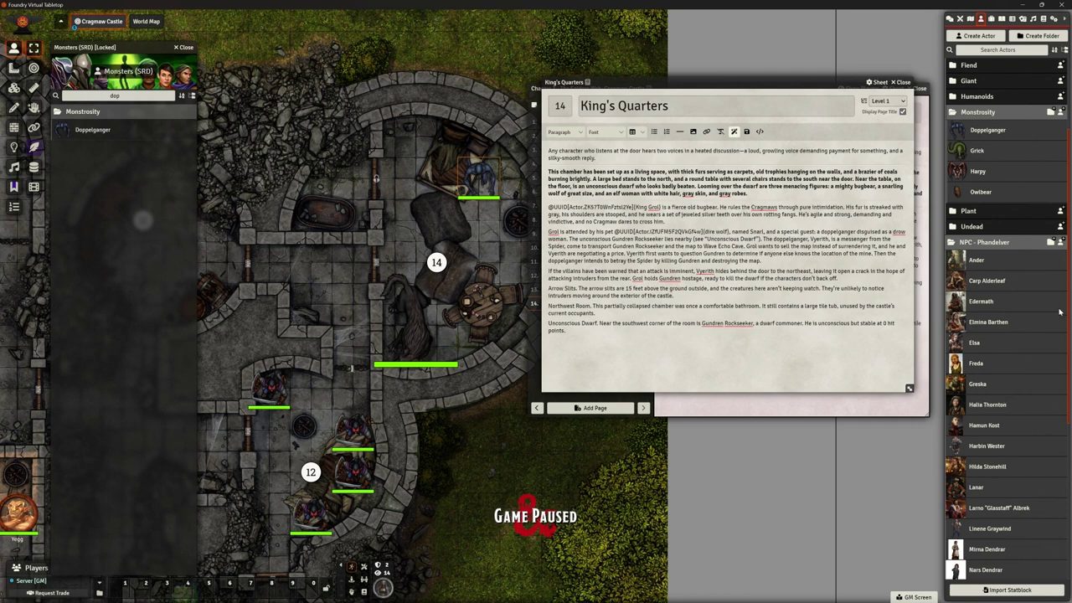
pyautogui.click(988, 243)
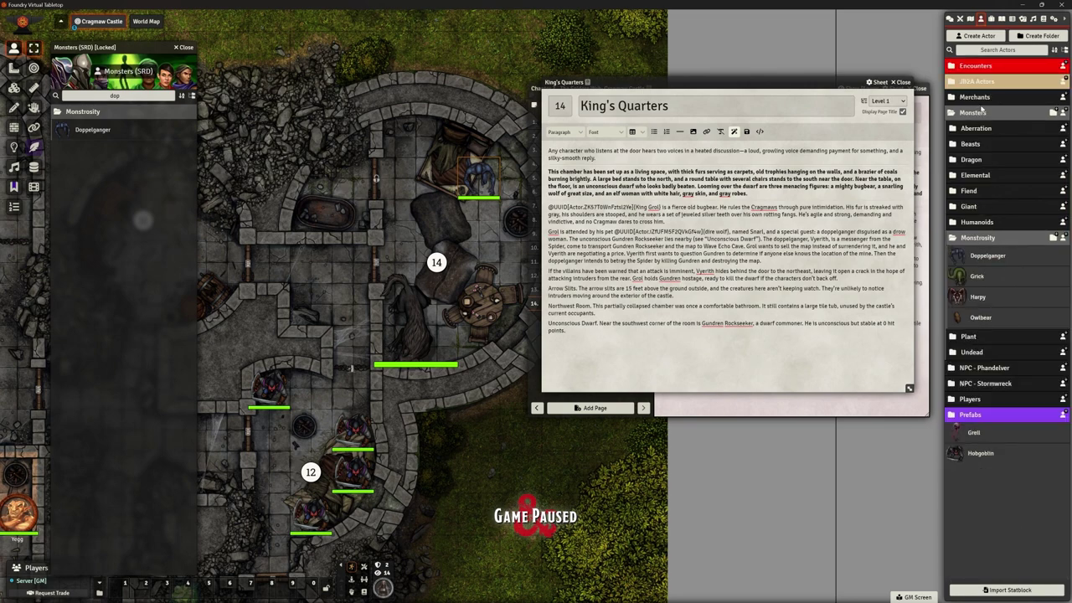
pyautogui.click(985, 371)
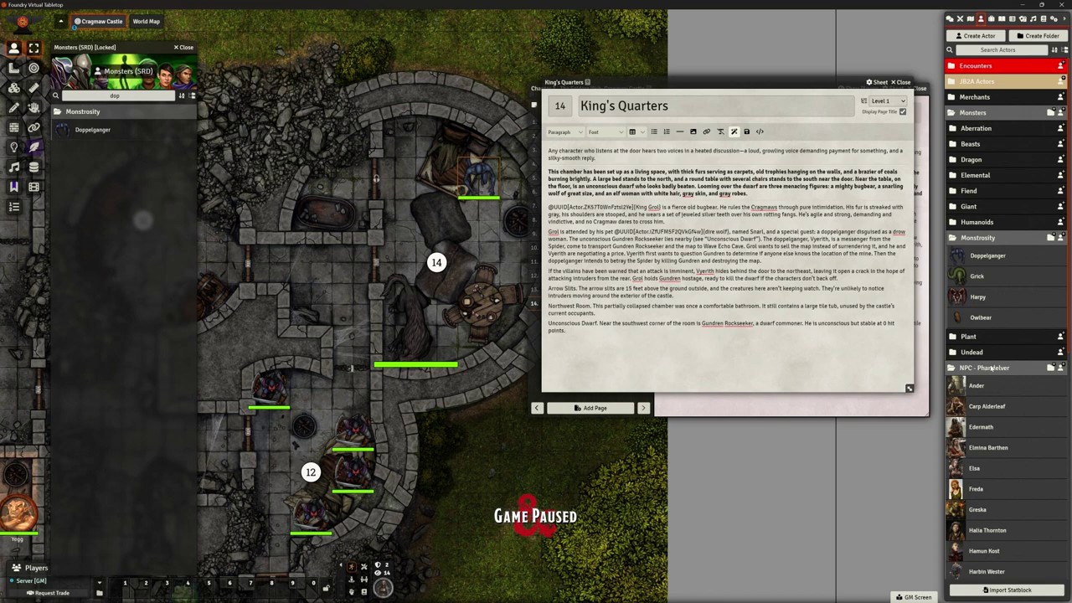
pyautogui.click(991, 370)
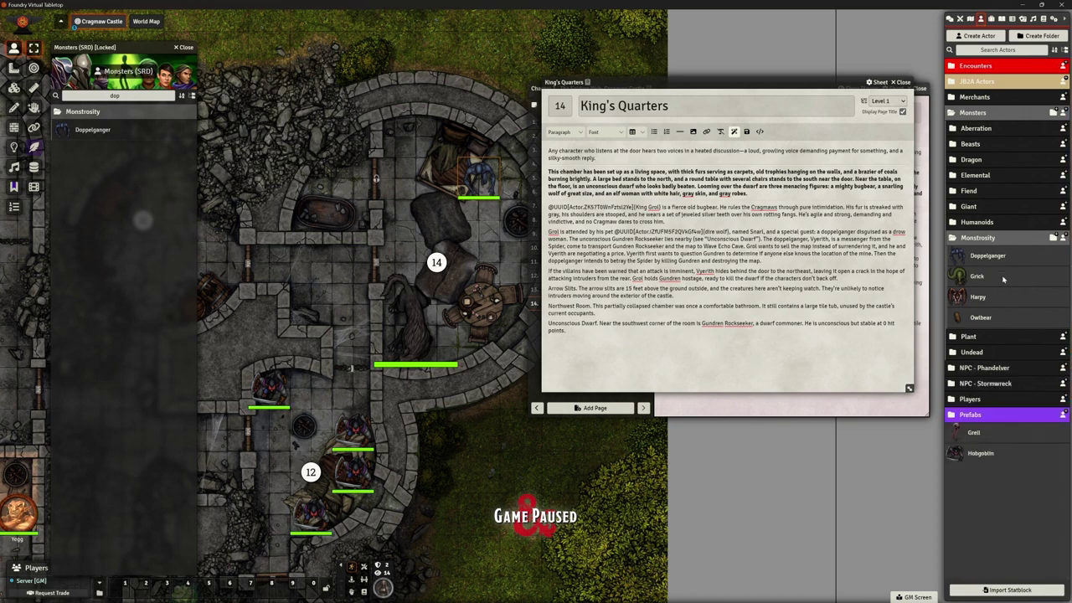
# Collapse the Monsters folder, check the Merchants, Players and NPC - Stormwreck folders, and leave NPC - Phandelver expanded
pyautogui.click(974, 113)
pyautogui.click(975, 97)
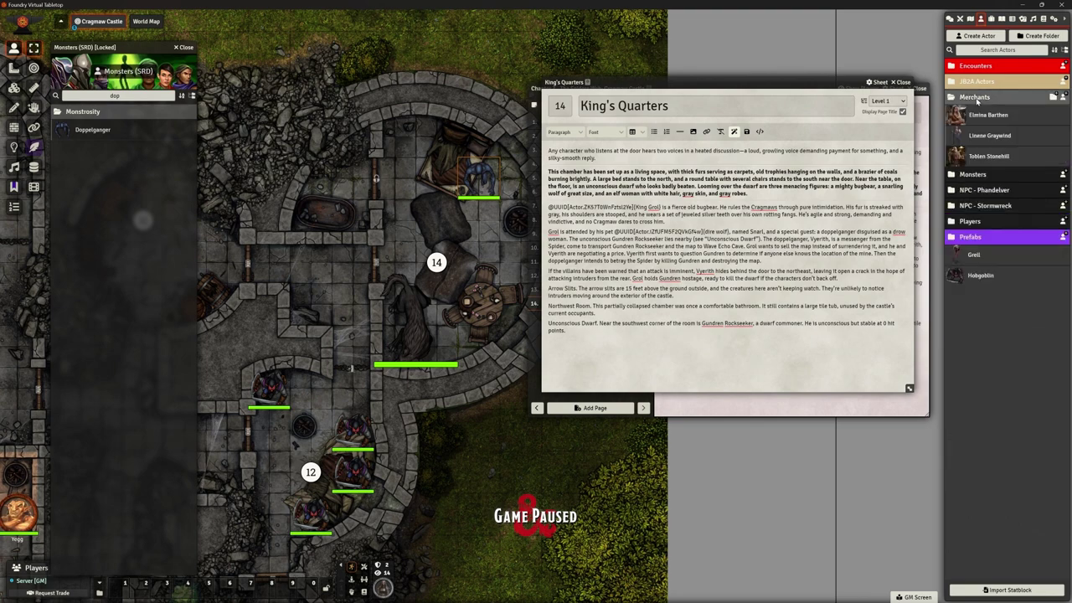
pyautogui.click(974, 98)
pyautogui.click(970, 160)
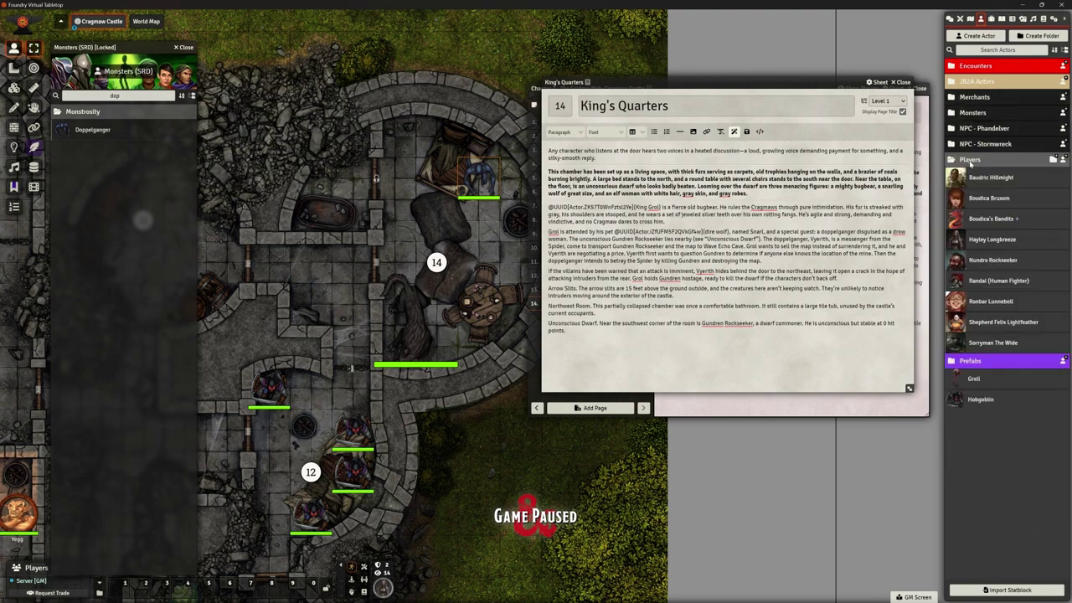
pyautogui.click(970, 160)
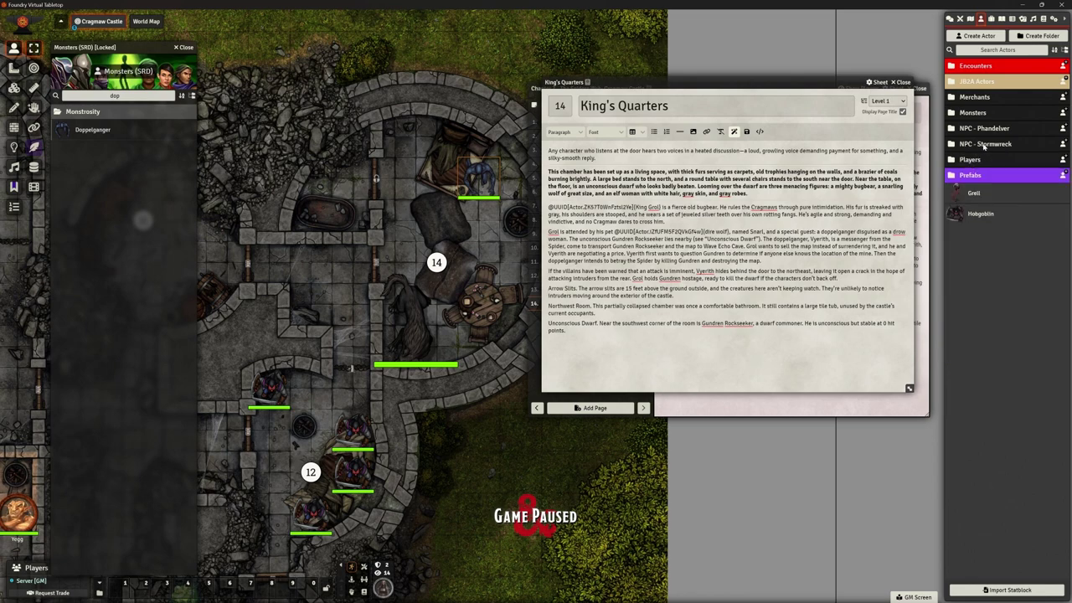
pyautogui.click(983, 144)
pyautogui.click(983, 144)
pyautogui.click(976, 130)
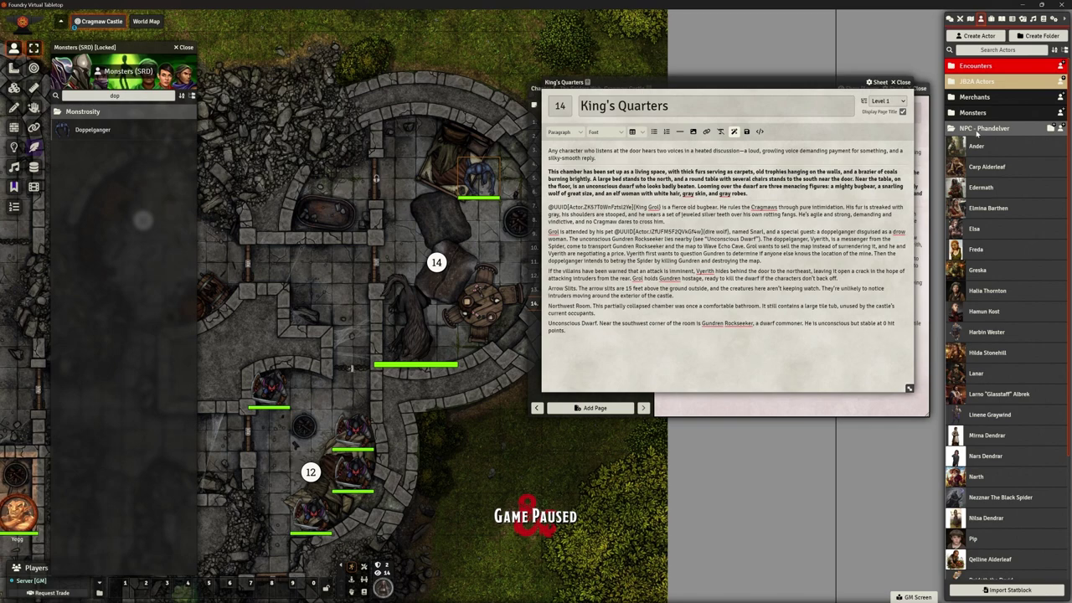
pyautogui.click(976, 130)
pyautogui.click(976, 130)
# Try a Greska token in area 14, delete it, and duplicate the Greska actor in the NPC - Phandelver folder
pyautogui.moveTo(979, 275); pyautogui.dragTo(436, 222)
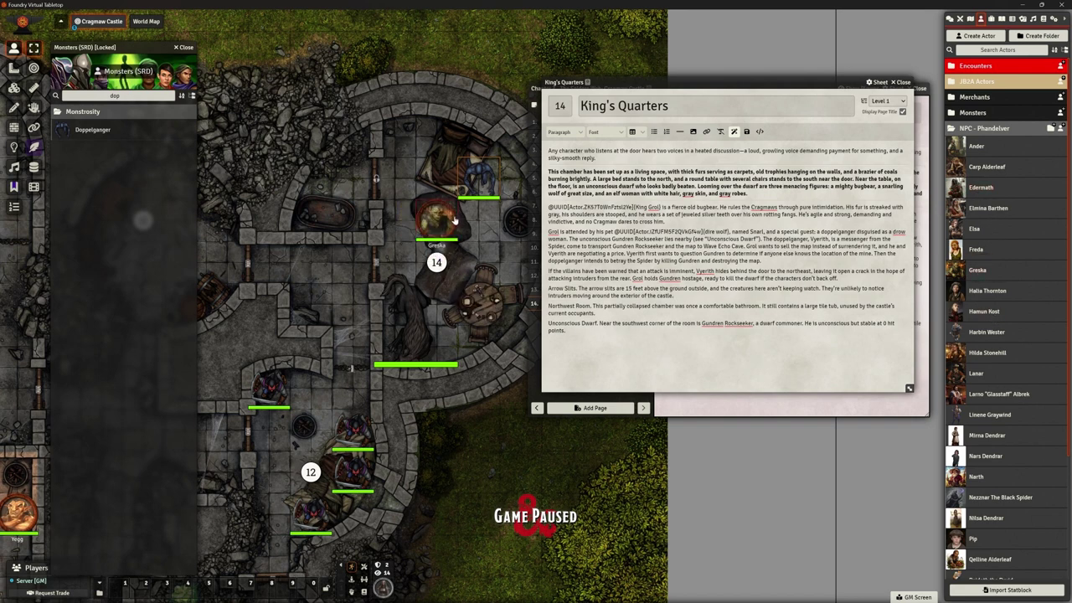
pyautogui.press('Delete')
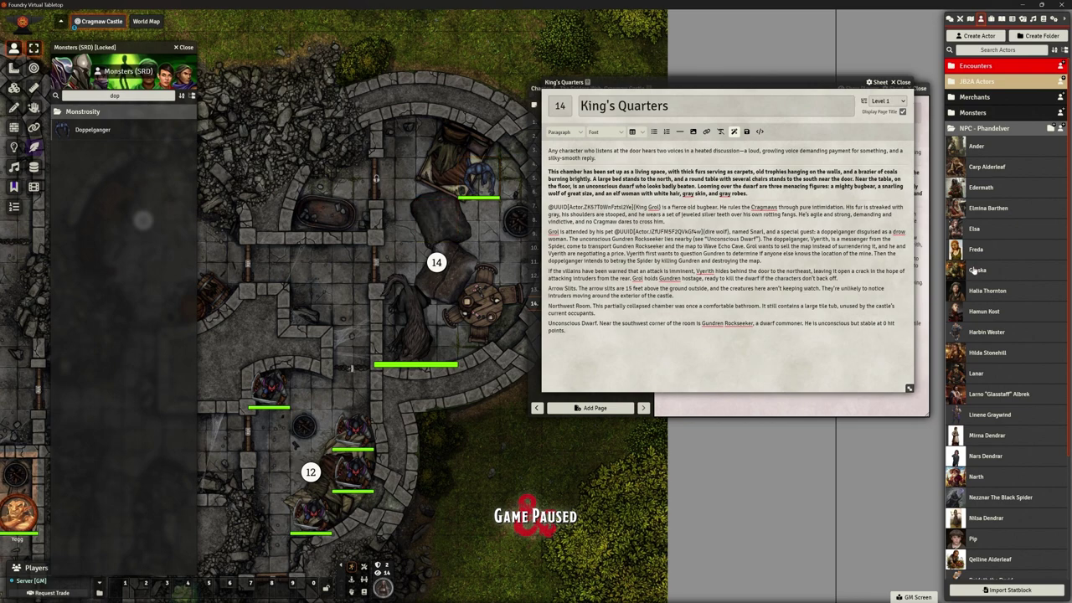
pyautogui.rightClick(976, 274)
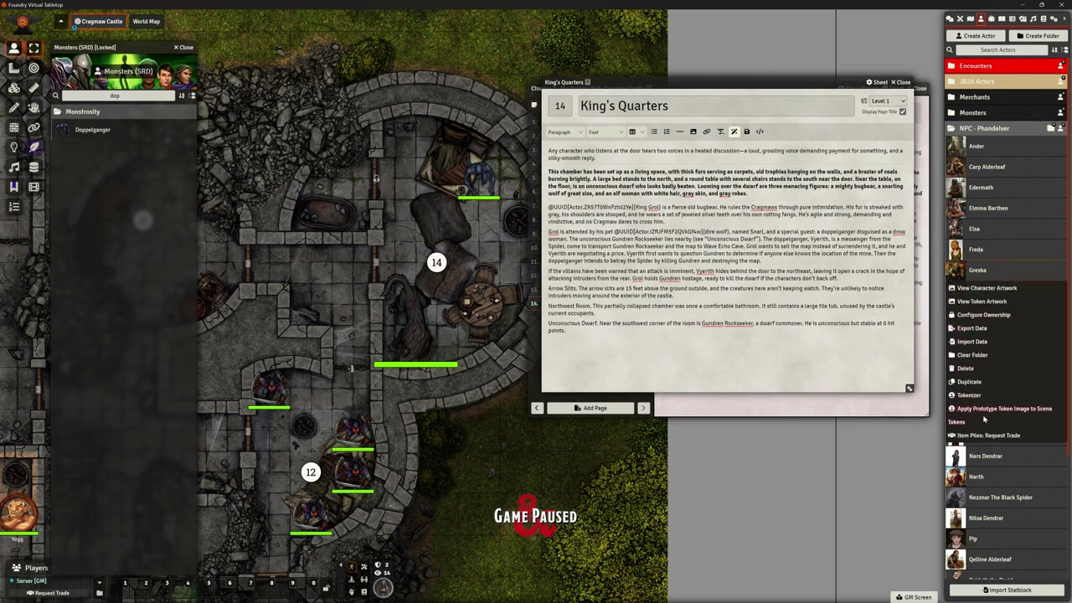
pyautogui.click(969, 382)
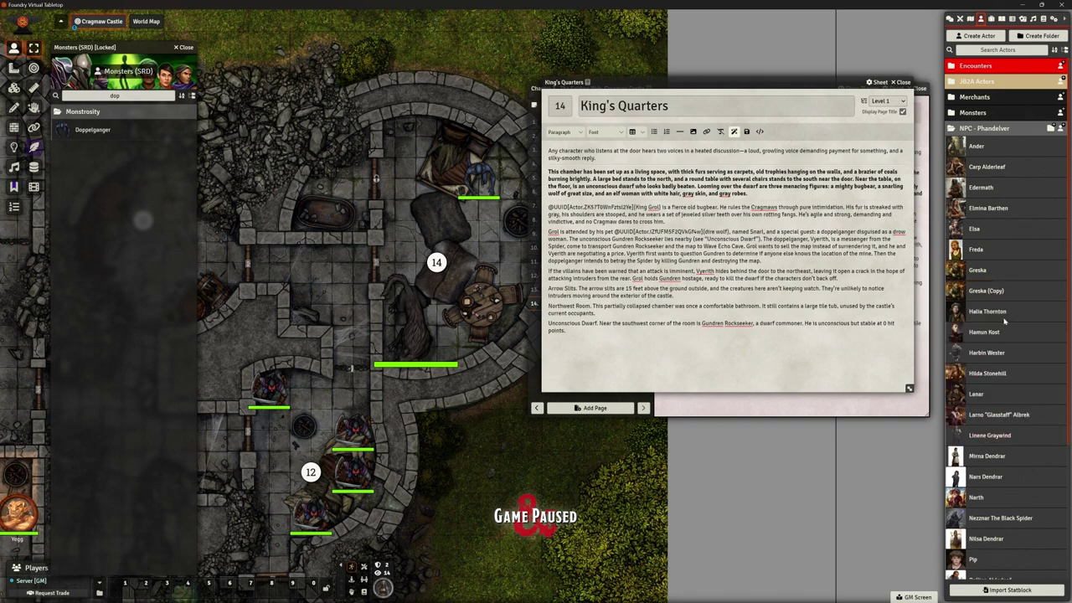
# Rename the copied Greska actor as Gundren Rockseeker on its sheet
pyautogui.click(981, 291)
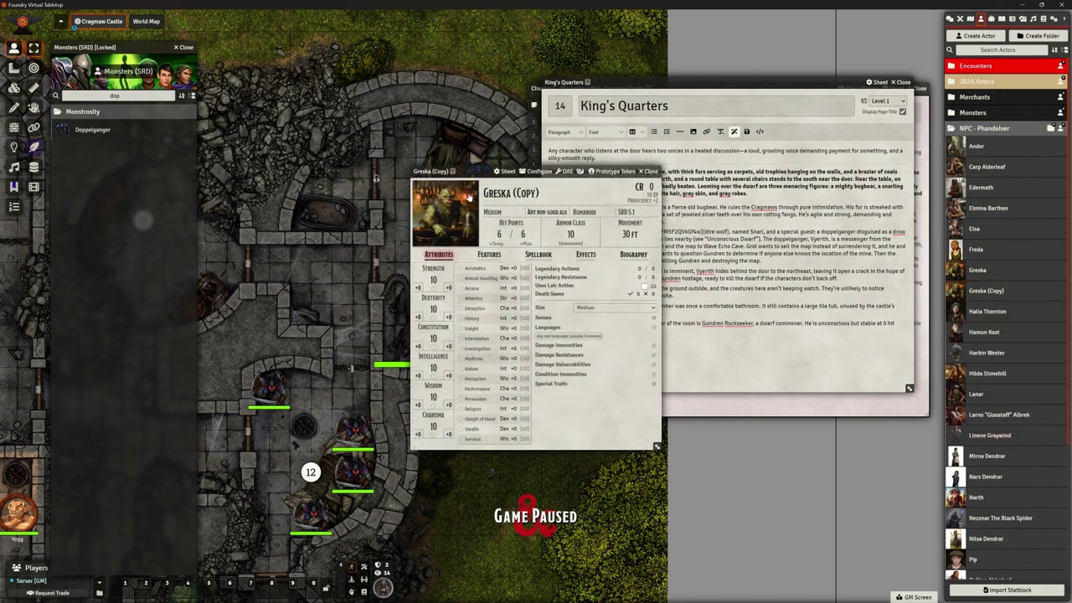
pyautogui.hotkey('ctrl', 'a')
pyautogui.press('BackSpace')
pyautogui.write('Gund')
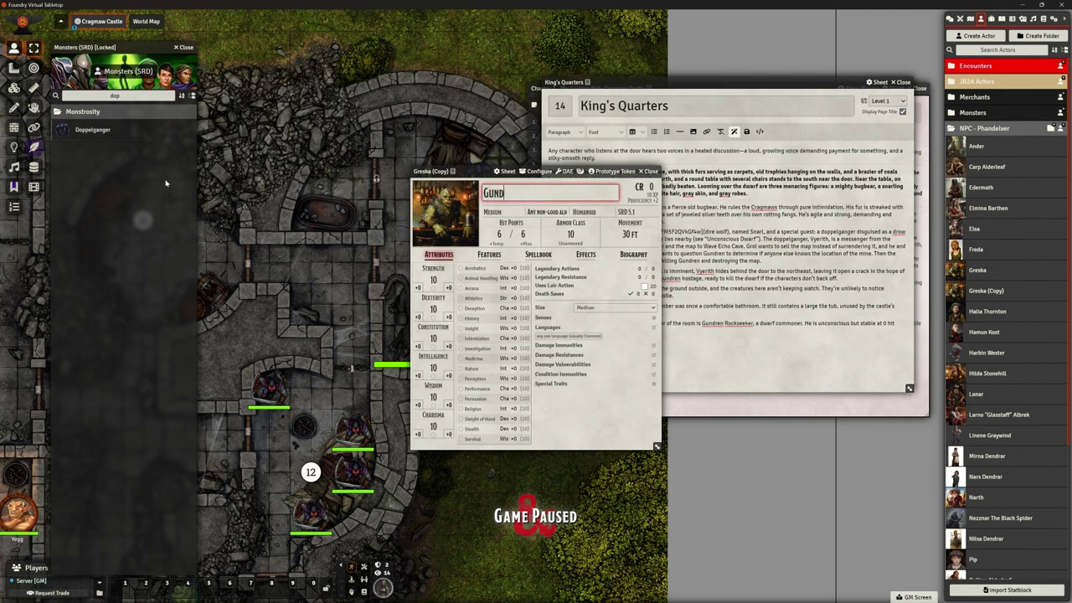
pyautogui.write('ren Rockseeker')
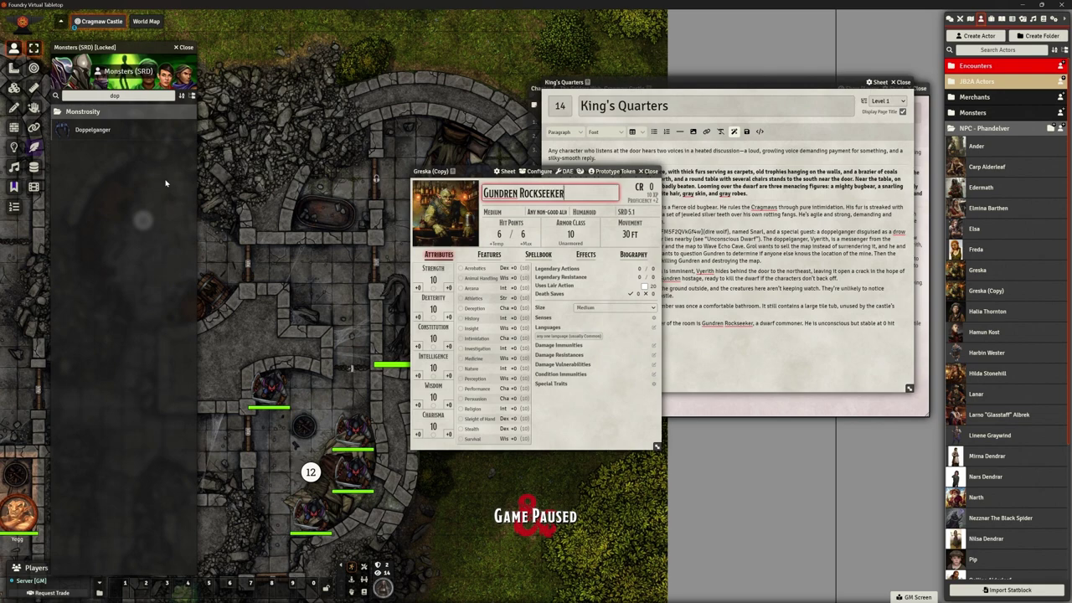
pyautogui.click(574, 399)
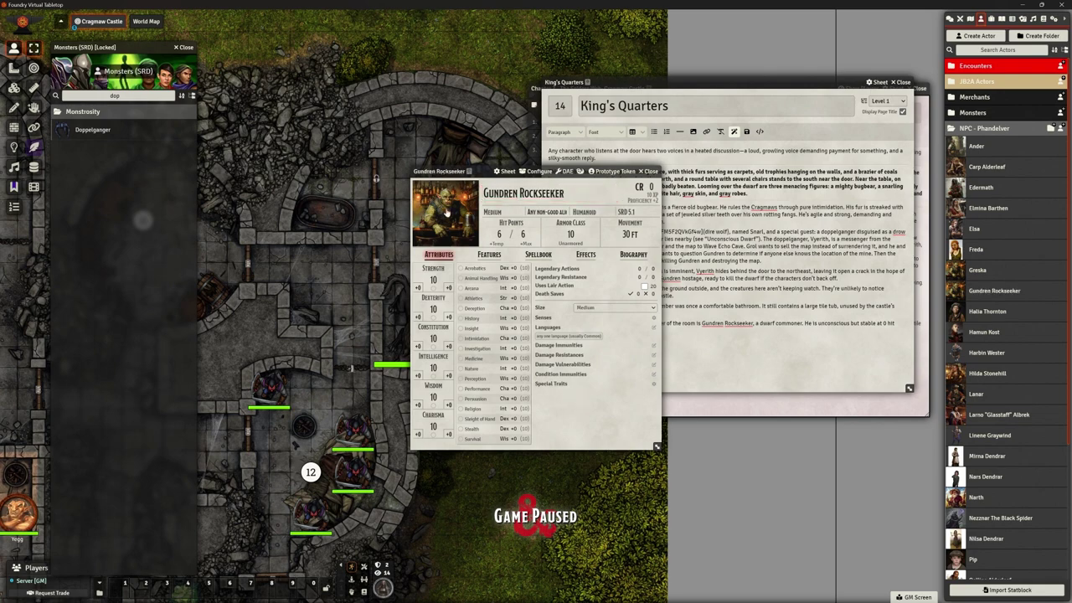
# Enable modification of Gundren Rockseeker's avatar and add Gundren Rockseeker.png from the local NPCs folder as a new avatar layer
pyautogui.click(450, 213)
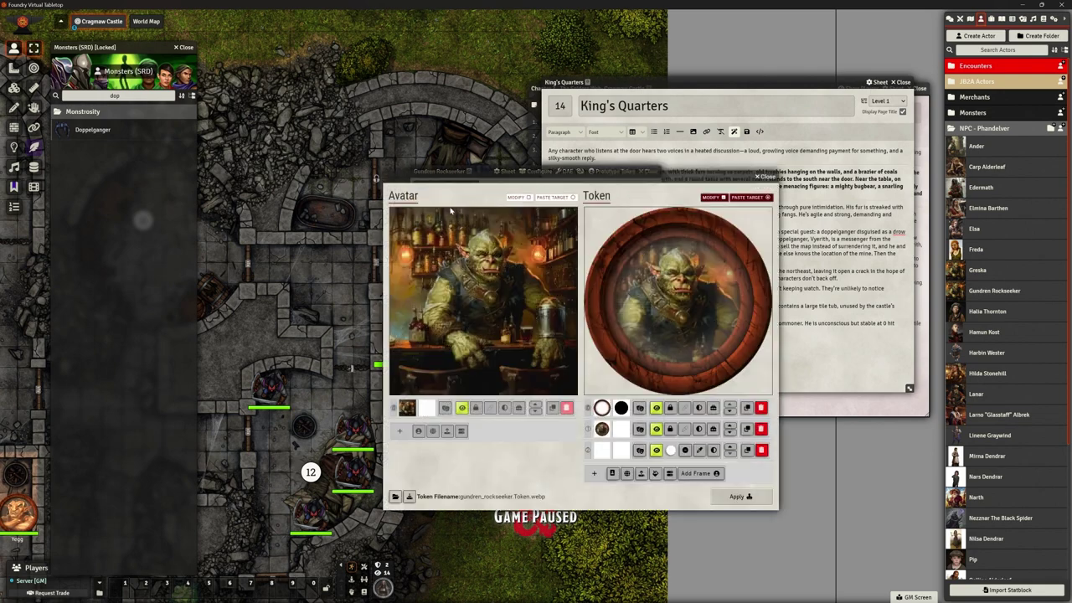
pyautogui.click(517, 198)
pyautogui.click(431, 431)
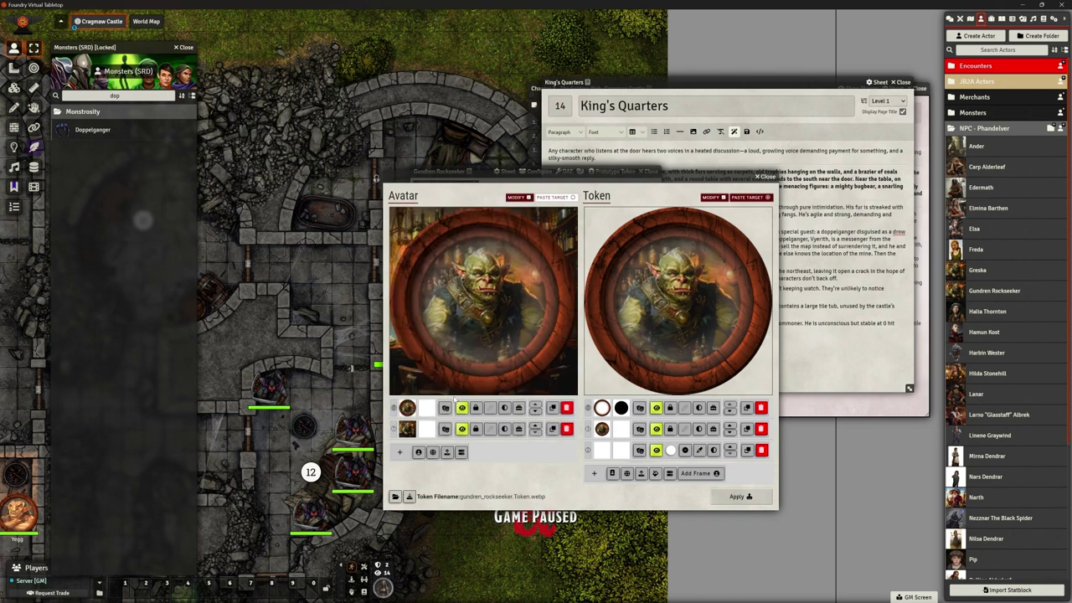
pyautogui.click(566, 408)
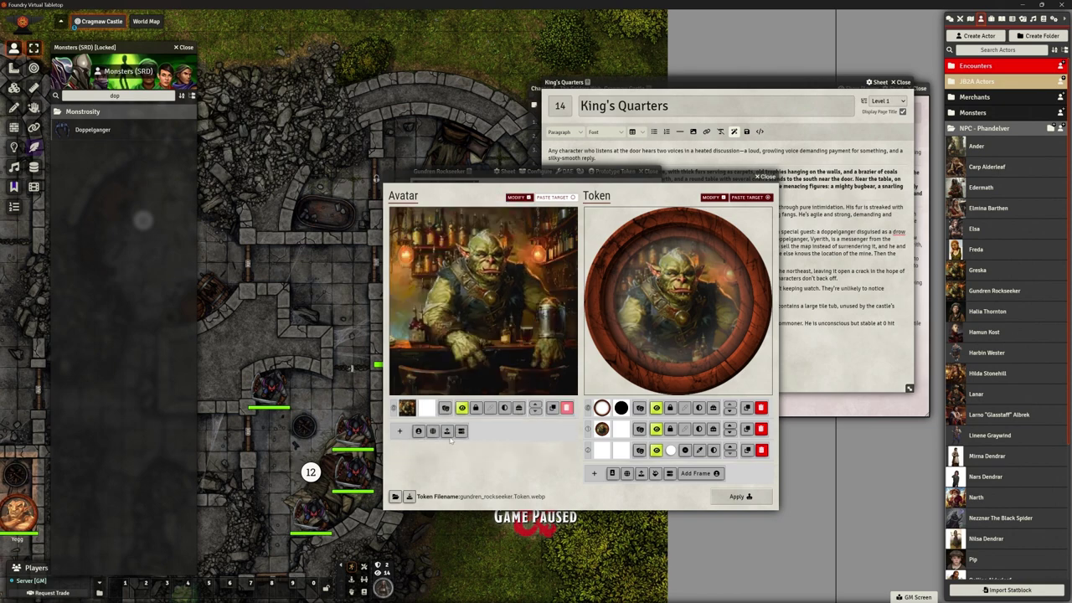
pyautogui.click(447, 432)
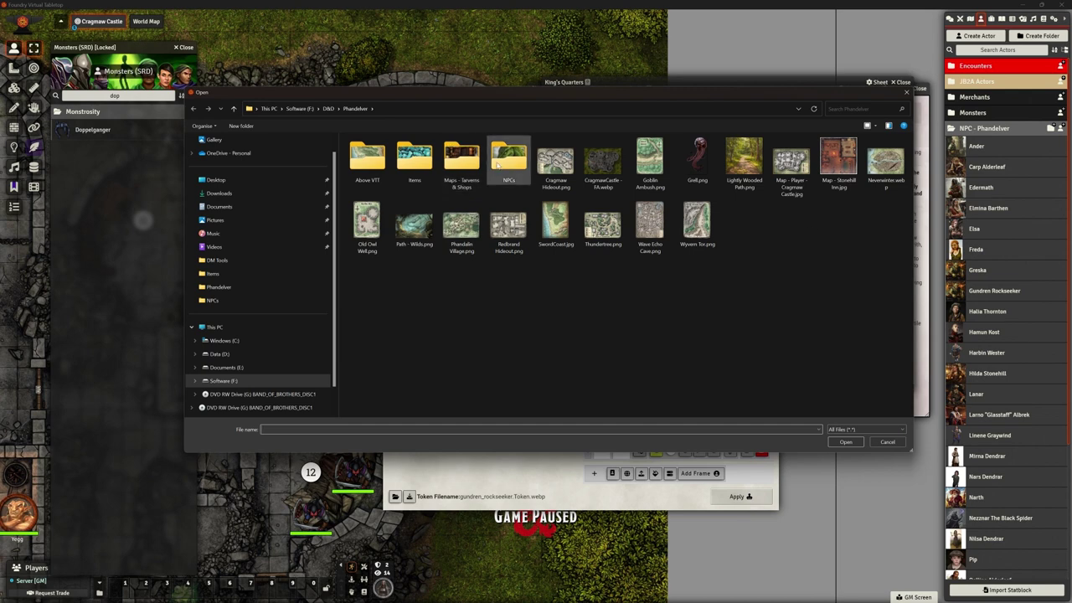
pyautogui.doubleClick(508, 159)
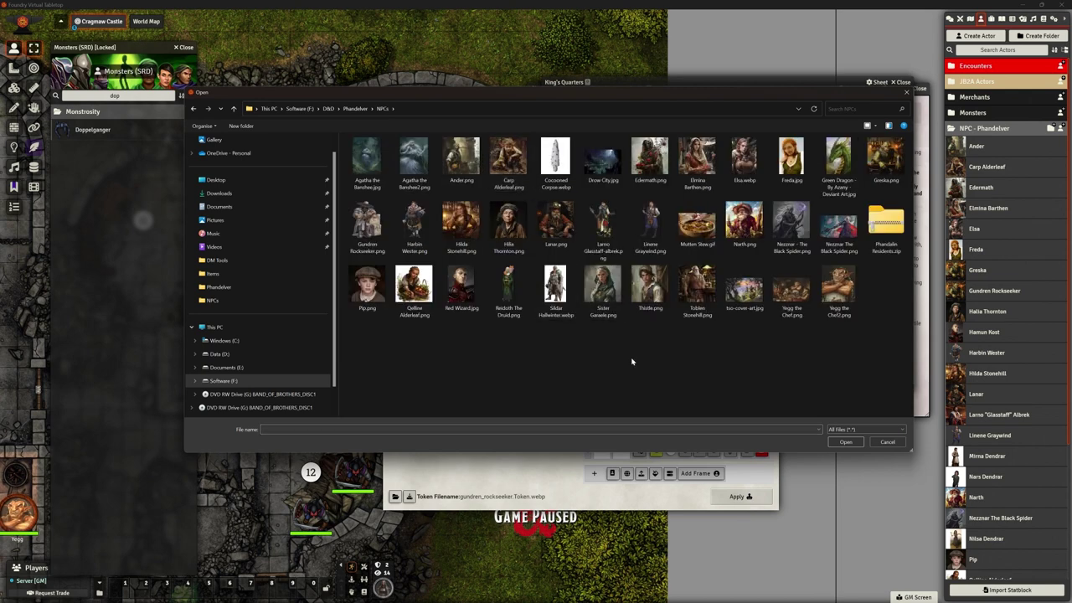
pyautogui.click(365, 229)
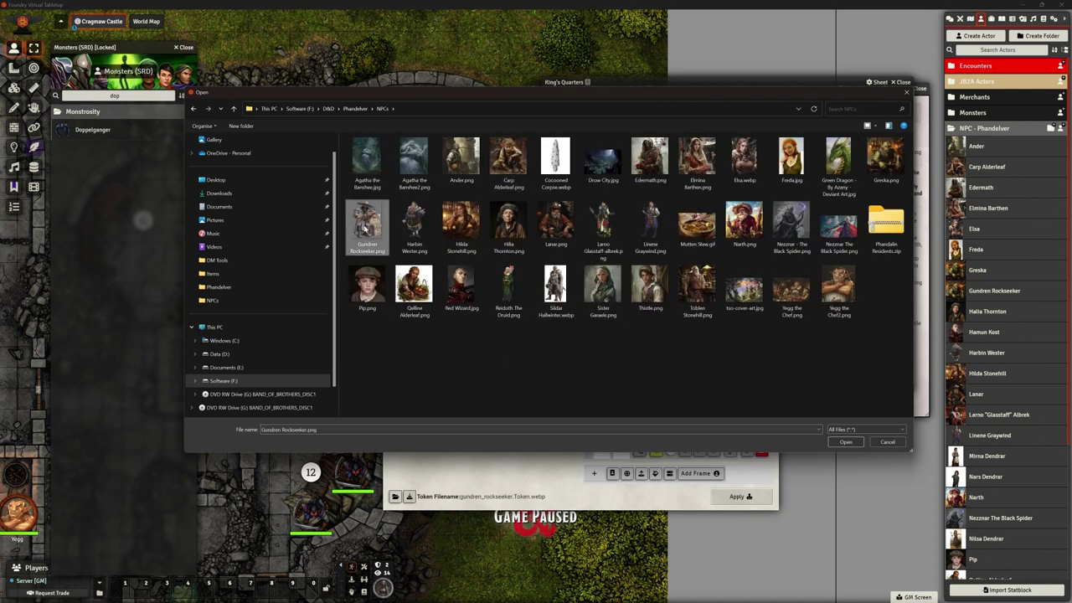
pyautogui.click(846, 441)
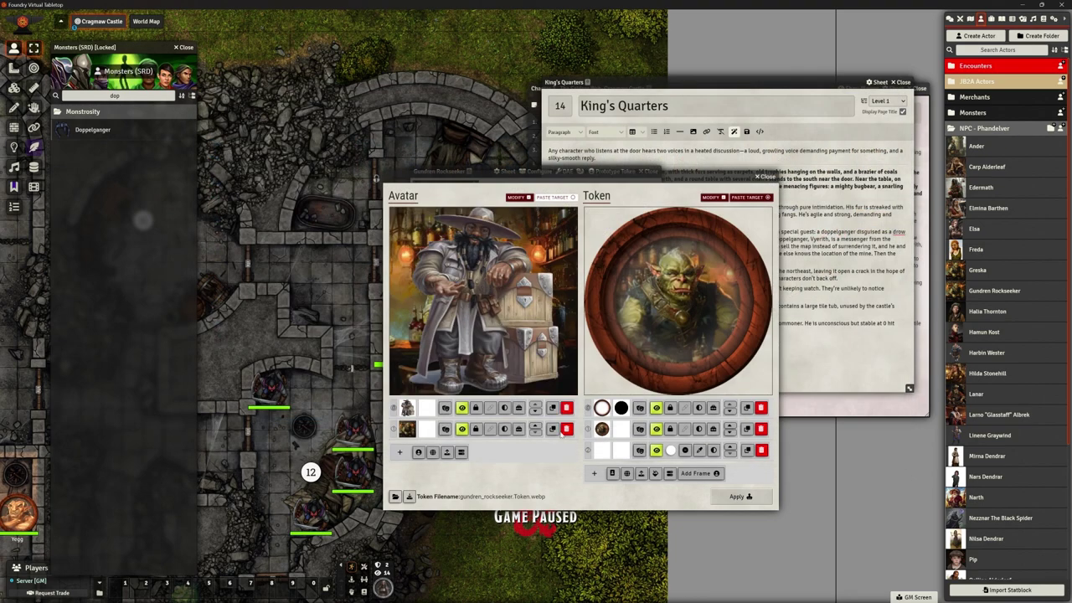
# Remove the old portrait layers, put Gundren's avatar image beneath the token frame, apply the artwork and close the actor sheet
pyautogui.click(566, 428)
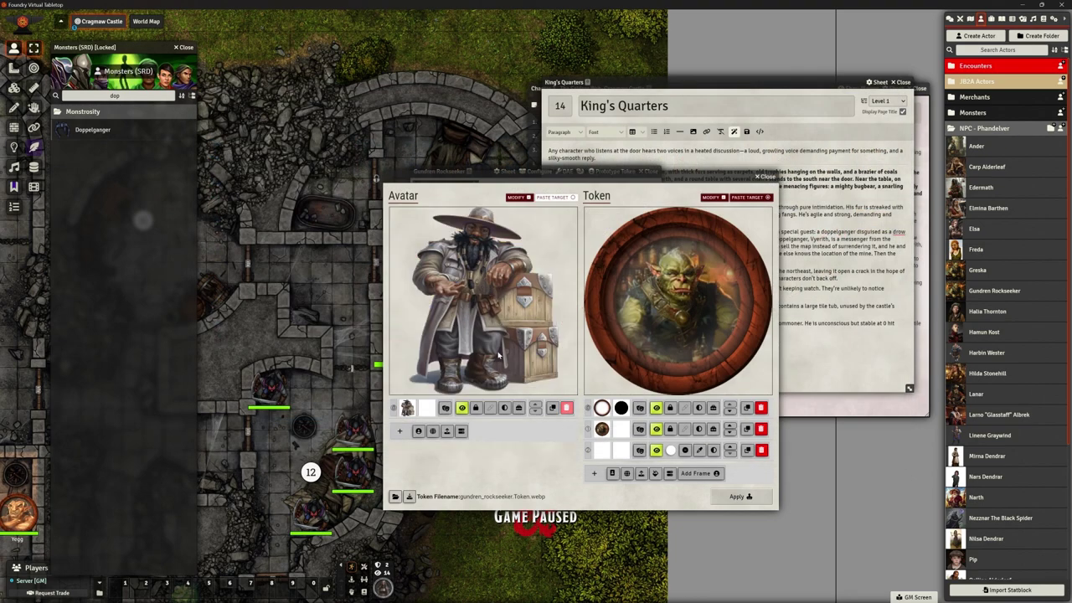
pyautogui.click(760, 429)
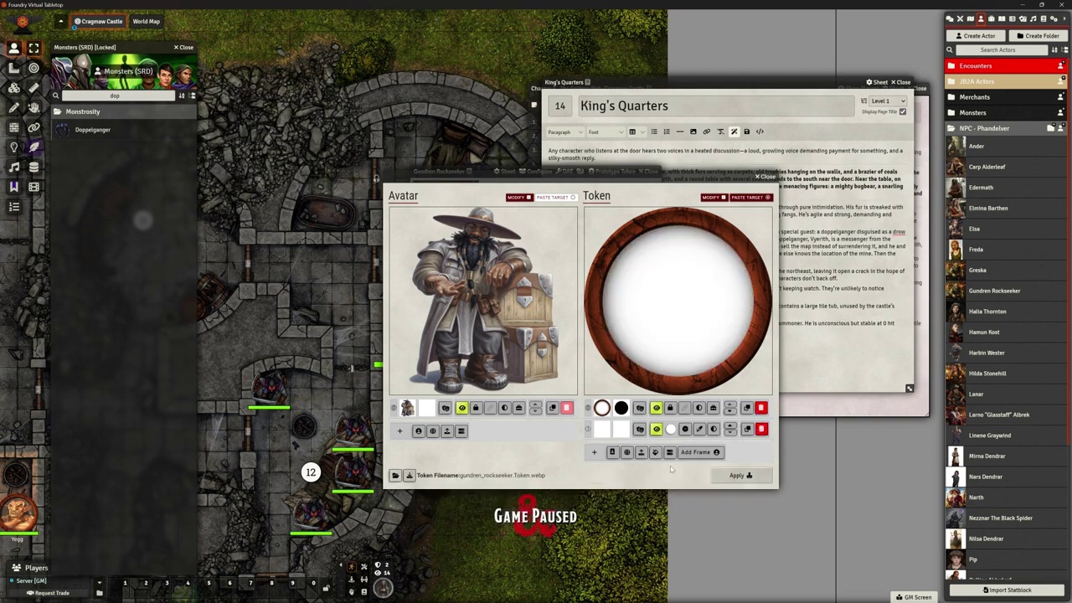
pyautogui.click(611, 452)
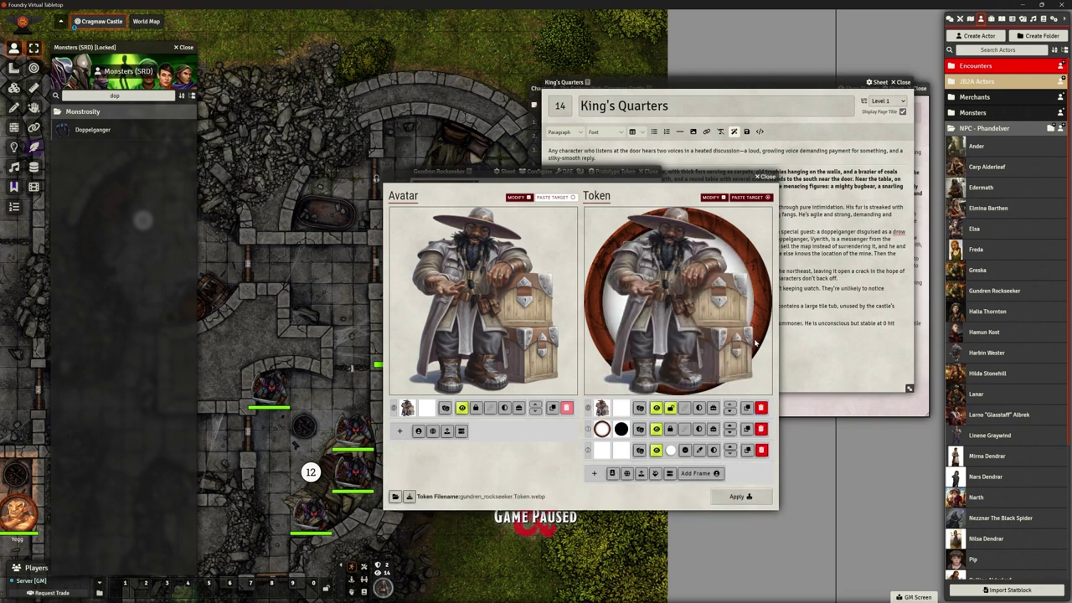
pyautogui.click(730, 424)
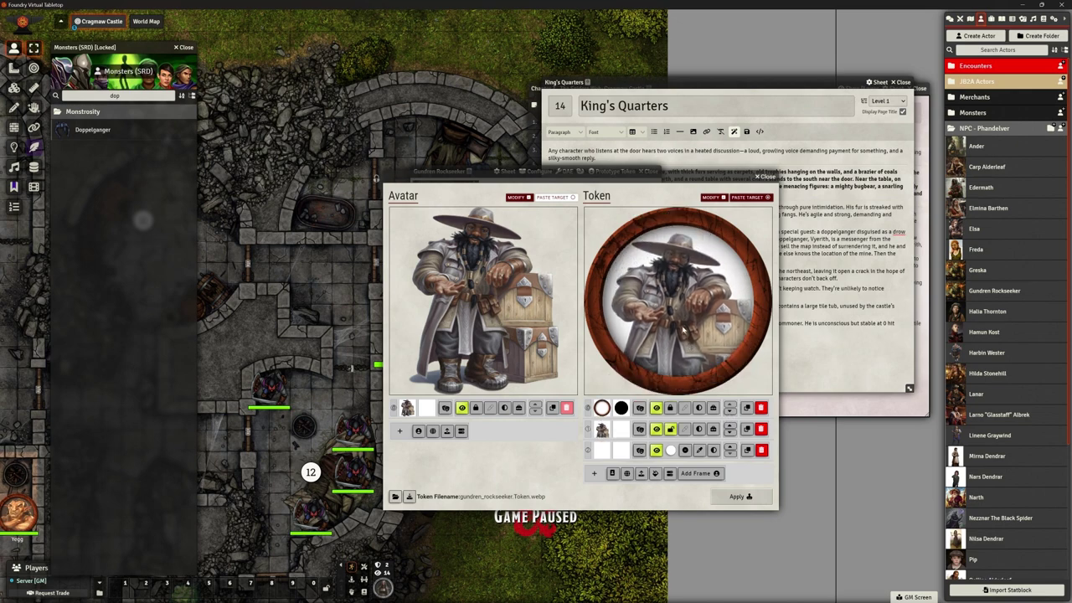
pyautogui.click(735, 496)
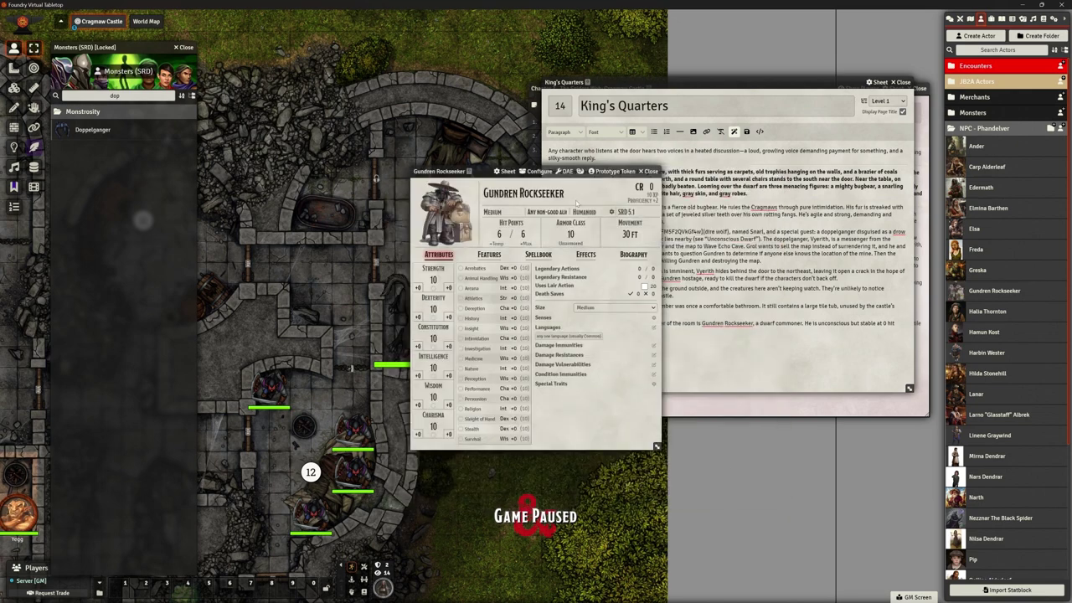
pyautogui.moveTo(480, 169); pyautogui.dragTo(655, 209)
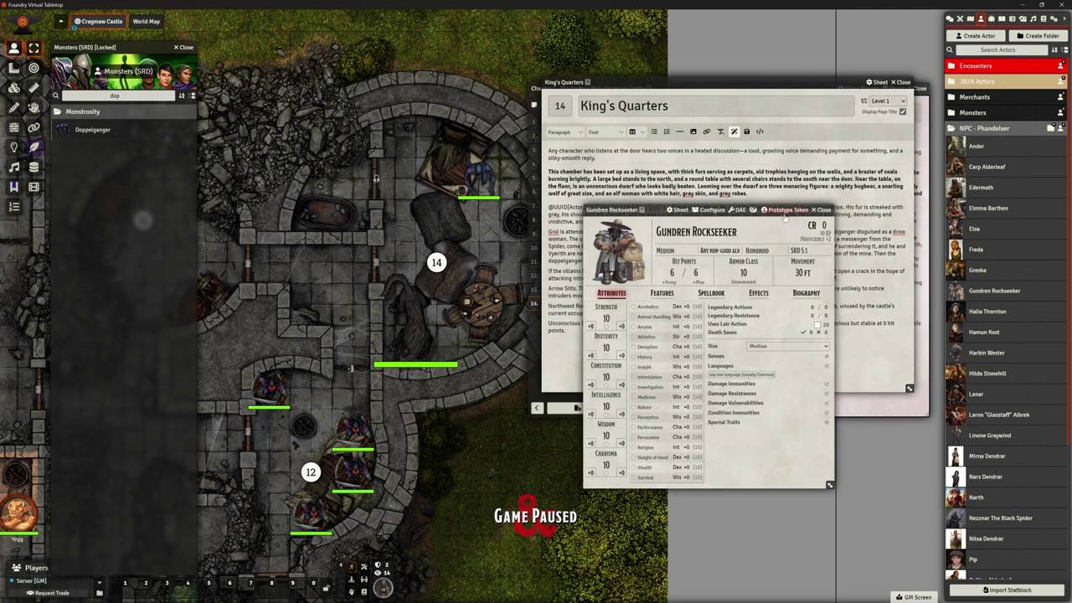
pyautogui.click(821, 209)
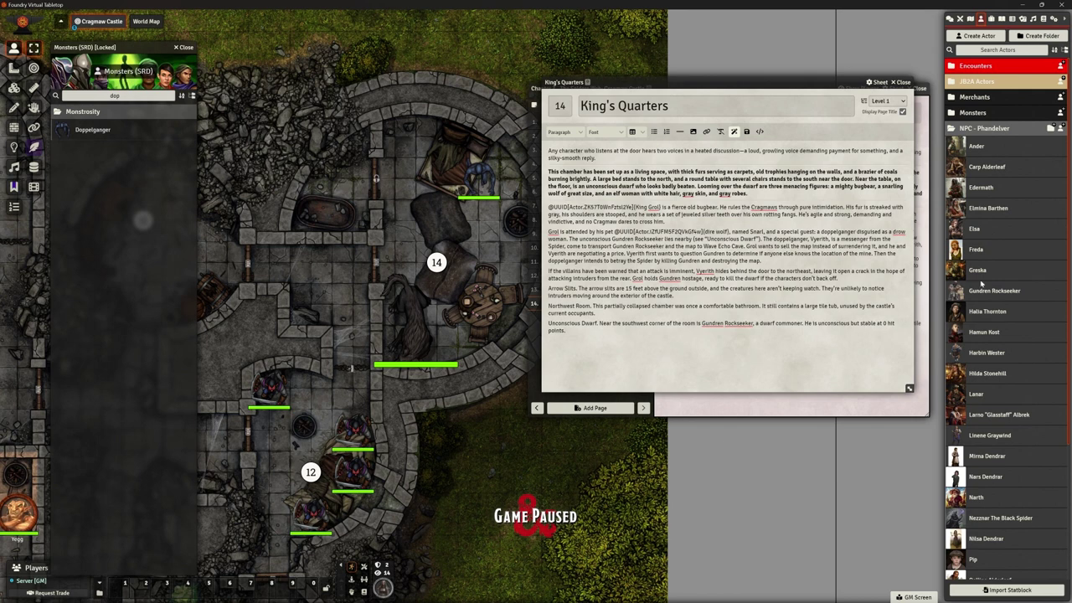
# Place a Gundren Rockseeker token in the small northwest room beside area 14 and give it Incapacitated plus one further status effect
pyautogui.moveTo(993, 291); pyautogui.dragTo(350, 217)
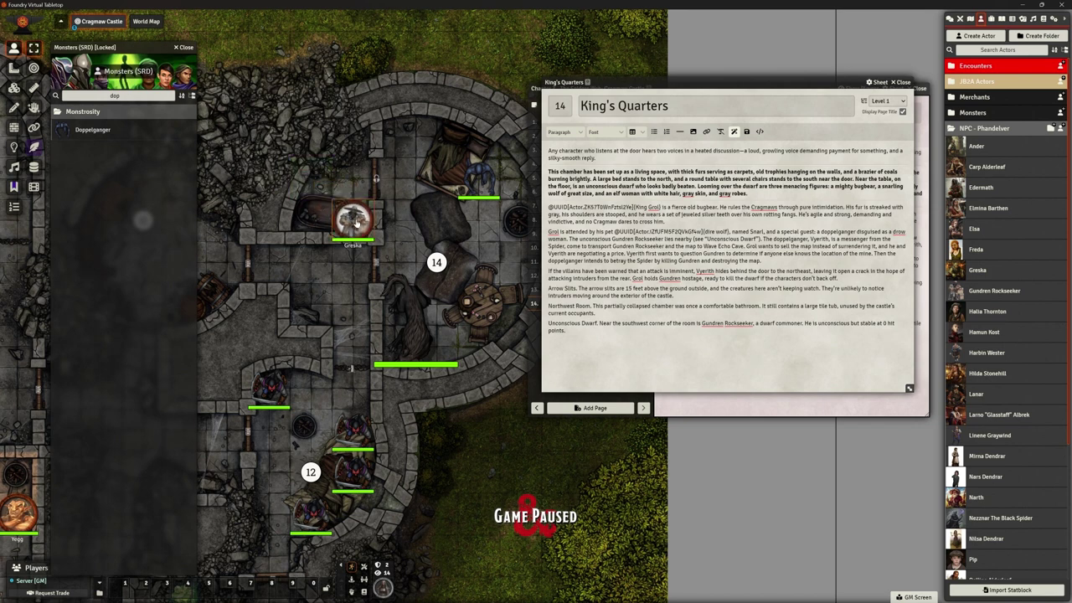
pyautogui.moveTo(337, 204)
pyautogui.mouseDown()
pyautogui.moveTo(317, 180)
pyautogui.moveTo(338, 203)
pyautogui.mouseUp()
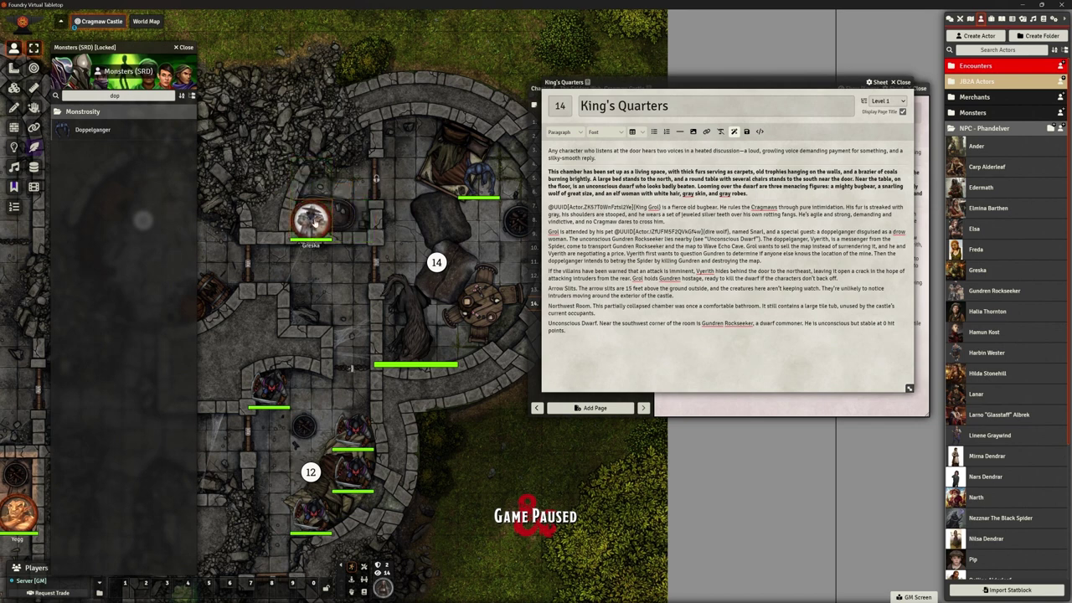
pyautogui.rightClick(338, 204)
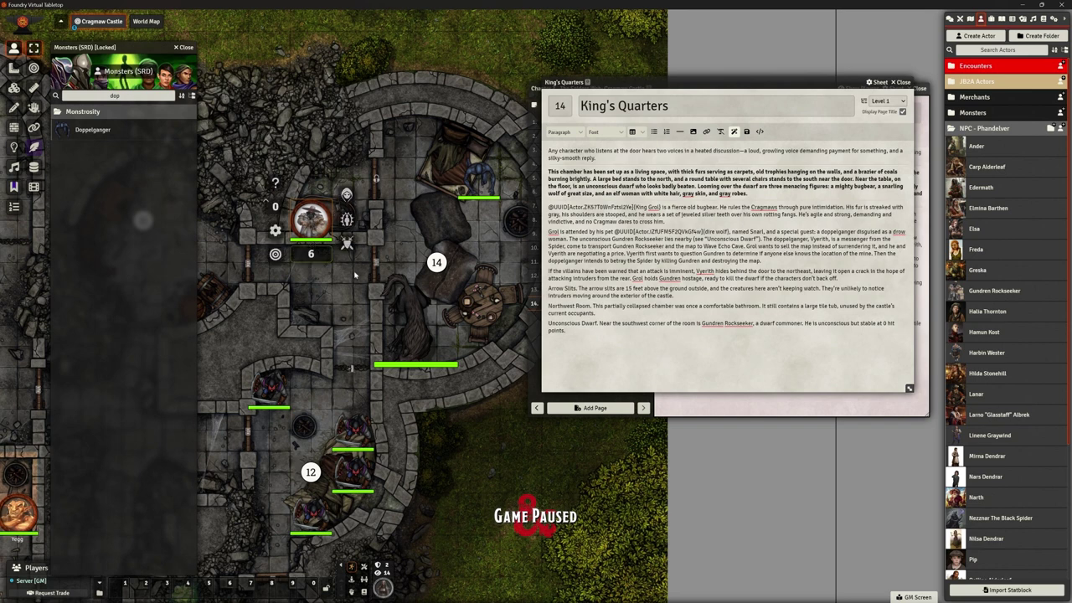
pyautogui.click(369, 194)
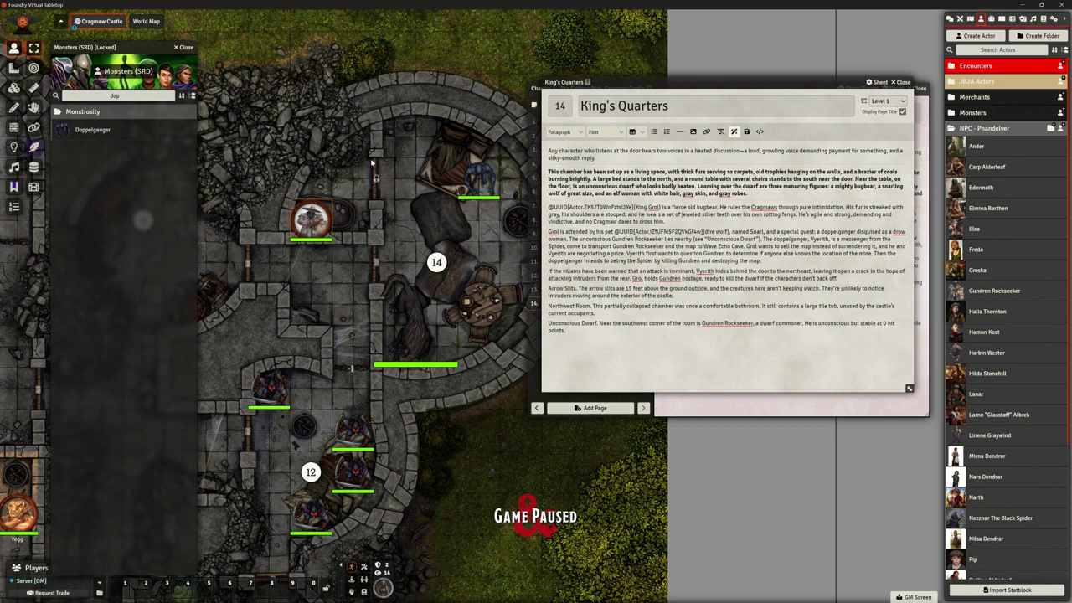
pyautogui.rightClick(311, 216)
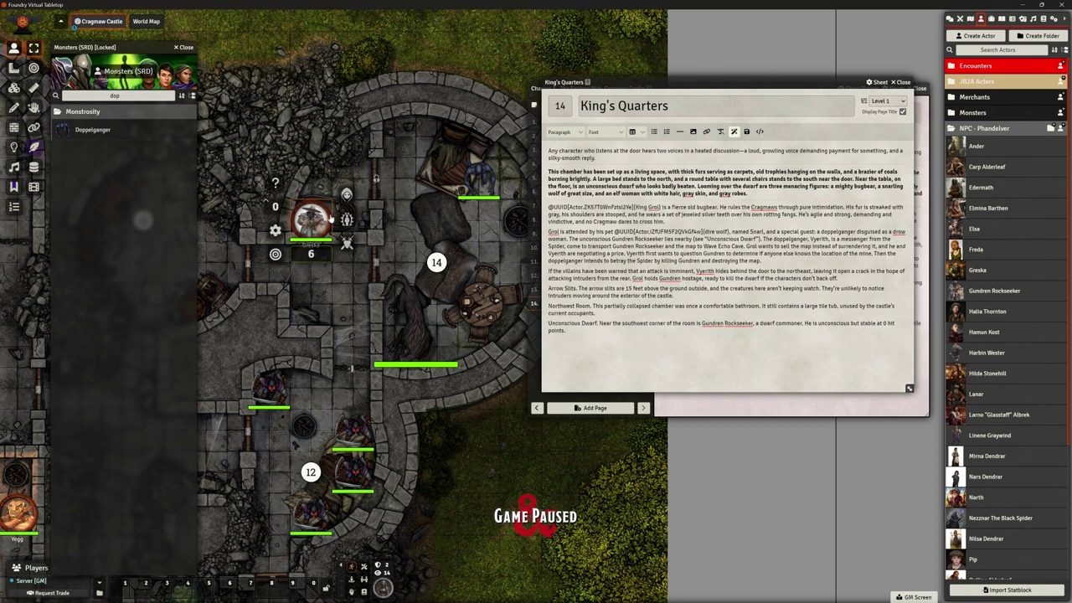
pyautogui.click(346, 219)
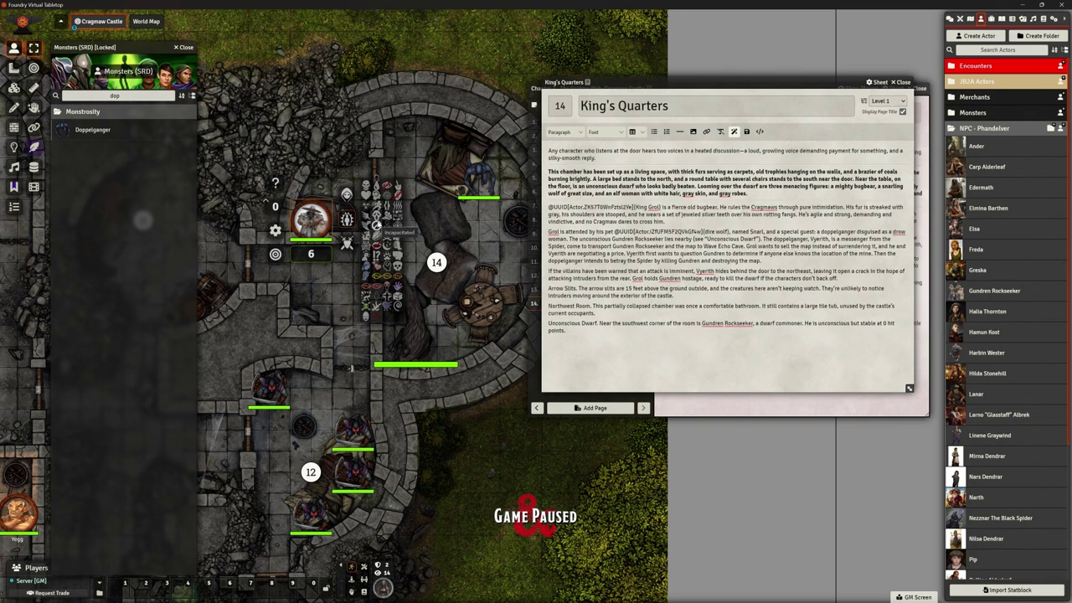
pyautogui.click(376, 225)
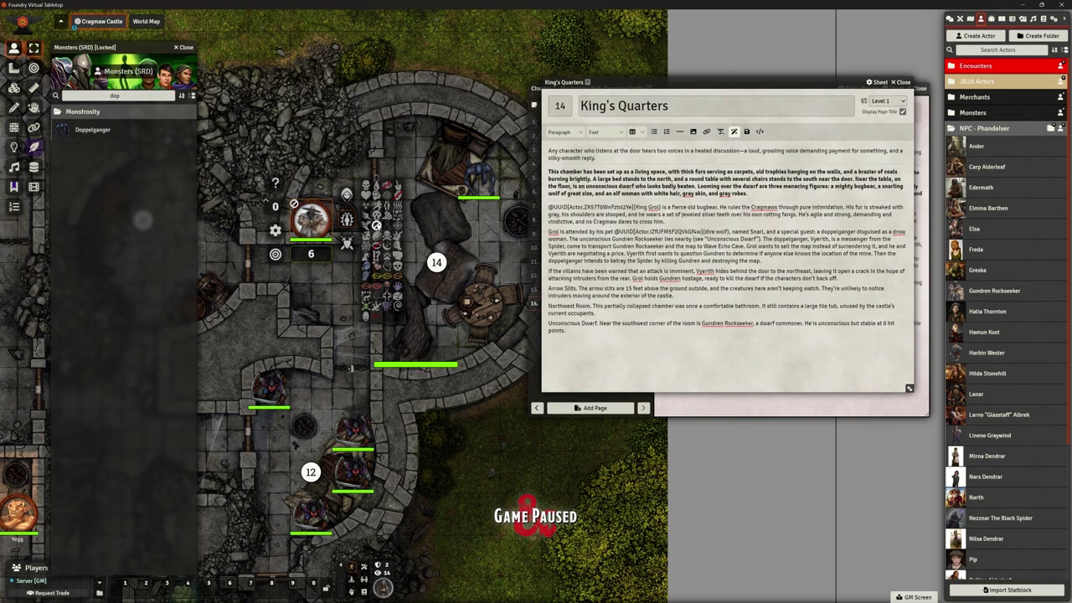
pyautogui.click(397, 235)
pyautogui.click(457, 218)
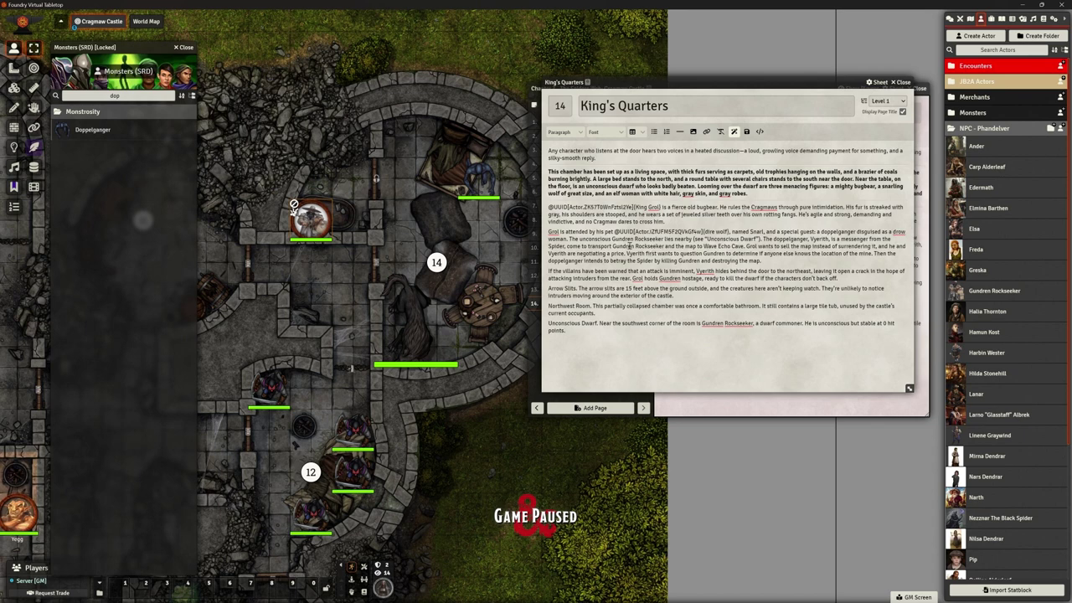
# Replace "Gundren Rockseeker" after "The unconscious" in the King's Quarters text with a link to the Gundren Rockseeker actor
pyautogui.moveTo(614, 240); pyautogui.dragTo(675, 240)
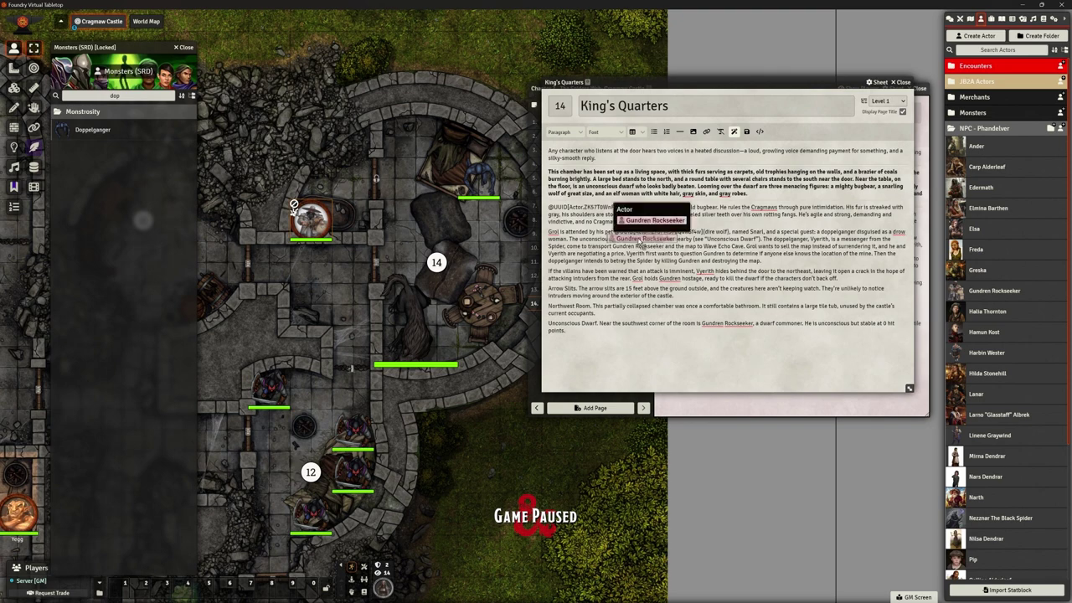
pyautogui.press('Return')
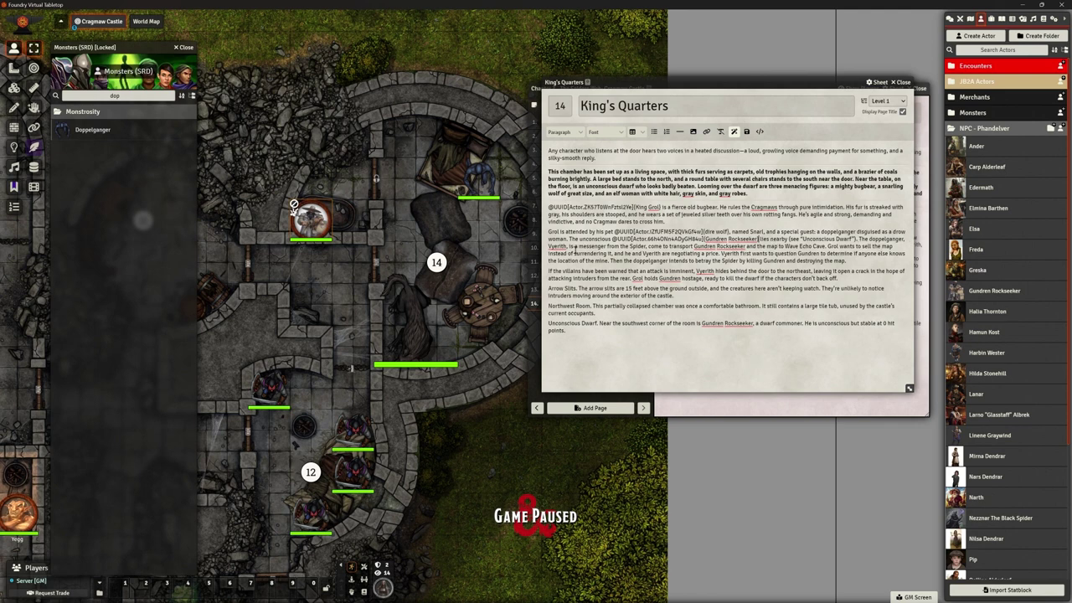
pyautogui.press('Right')
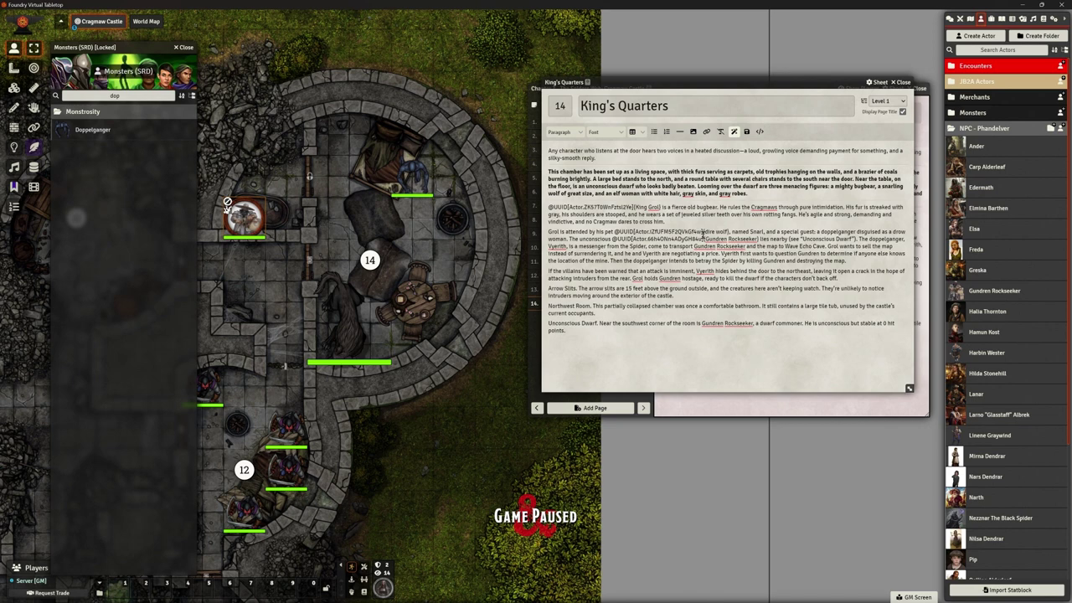
# Place the King Grol actor from the Humanoids folder as a token in area 14, collapsing the NPC - Phandelver and Monstrosity folders
pyautogui.click(982, 128)
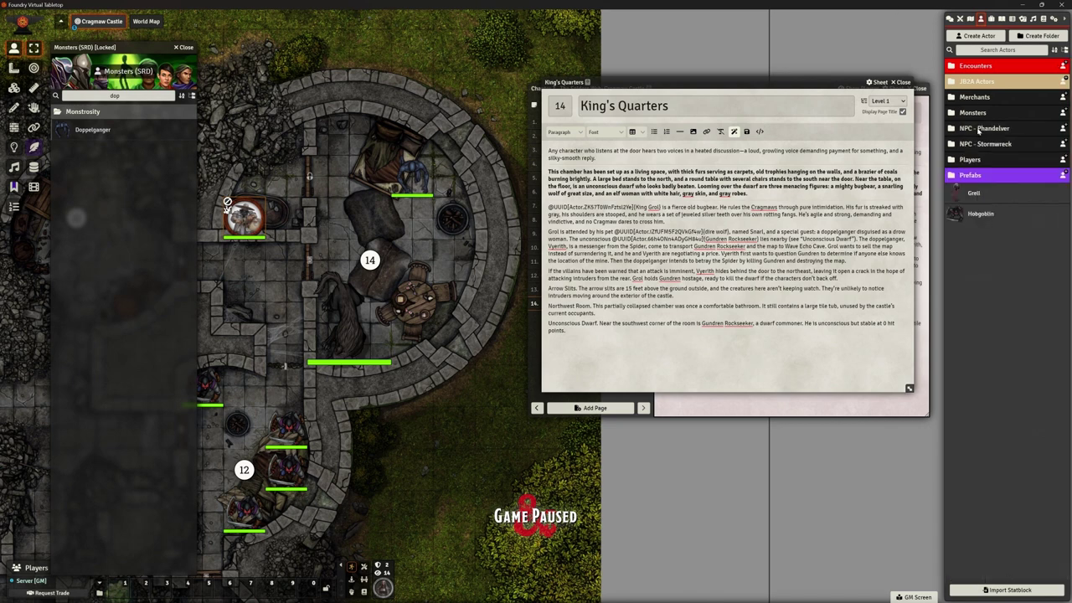
pyautogui.click(971, 114)
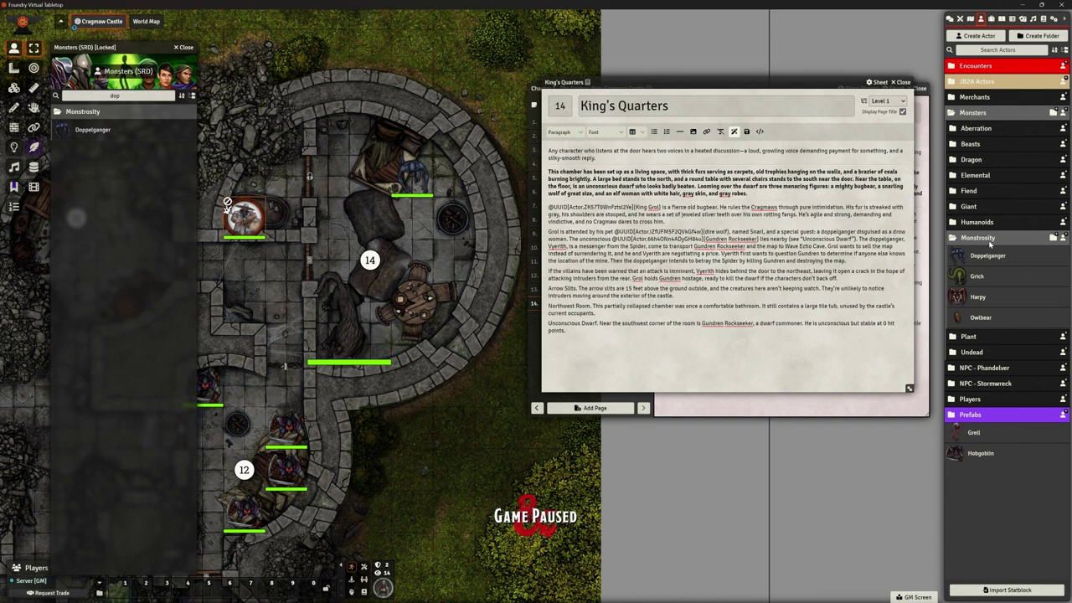
pyautogui.click(978, 238)
pyautogui.click(976, 222)
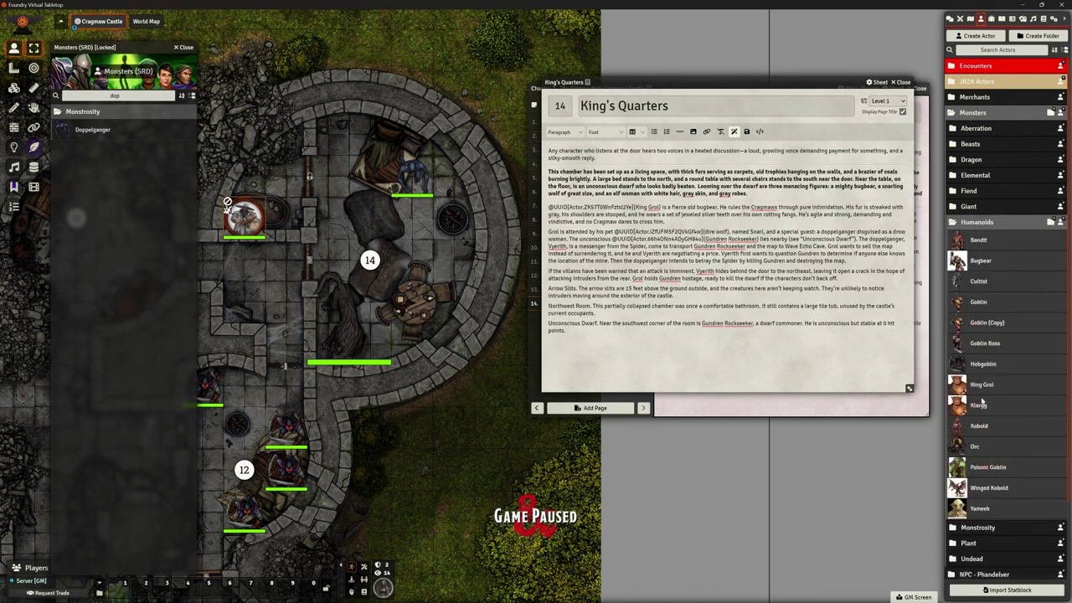
pyautogui.moveTo(981, 385); pyautogui.dragTo(424, 245)
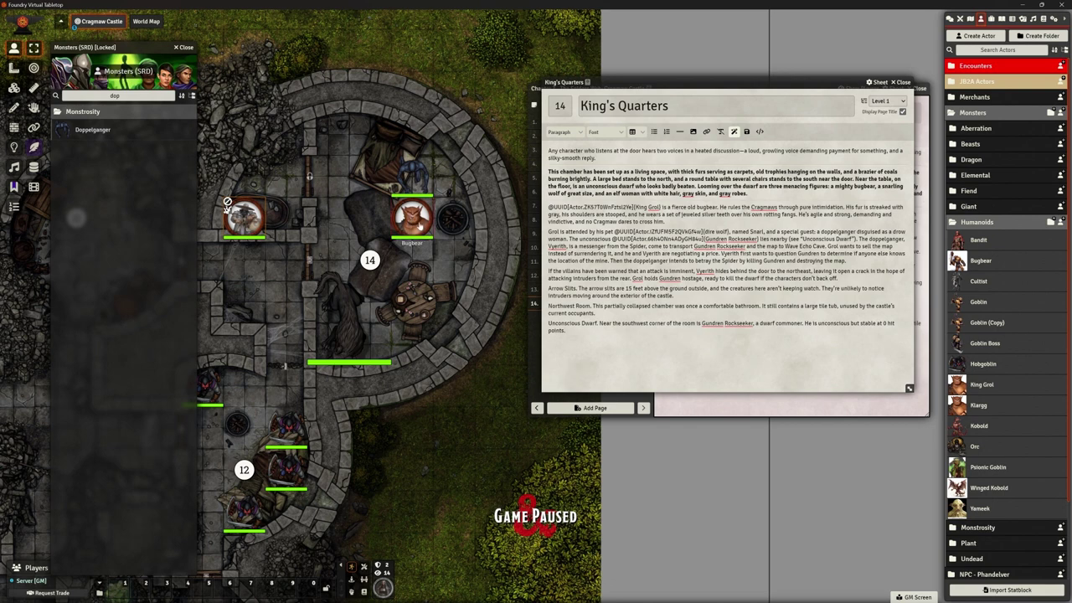
# Rename the Bugbear token as King Grol and position it and the Doppelganger side by side just above the round table
pyautogui.doubleClick(418, 222)
pyautogui.moveTo(536, 270); pyautogui.dragTo(486, 269)
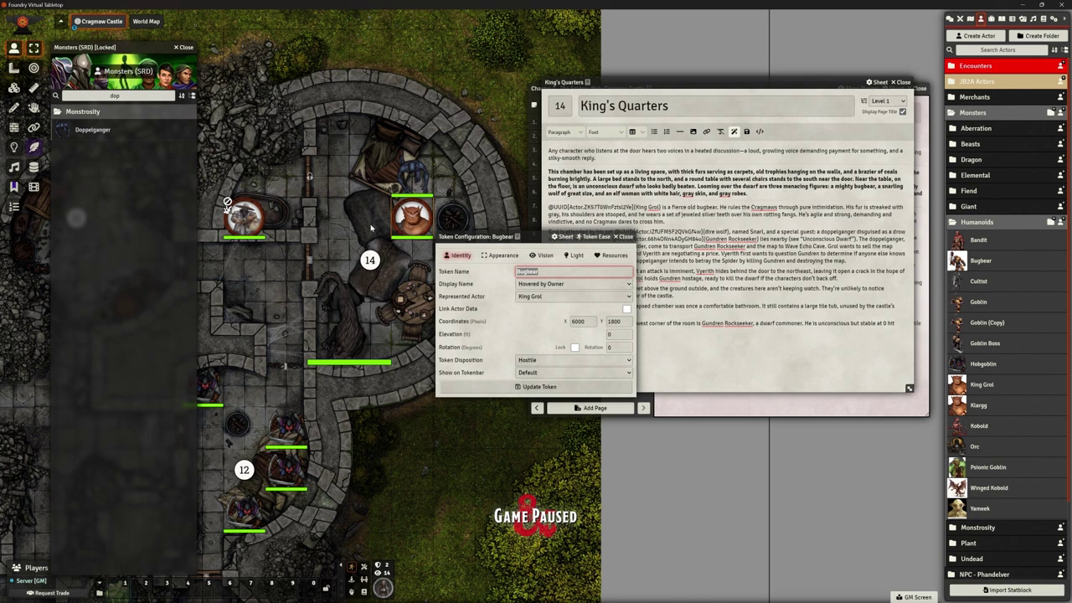
pyautogui.write('King Grol')
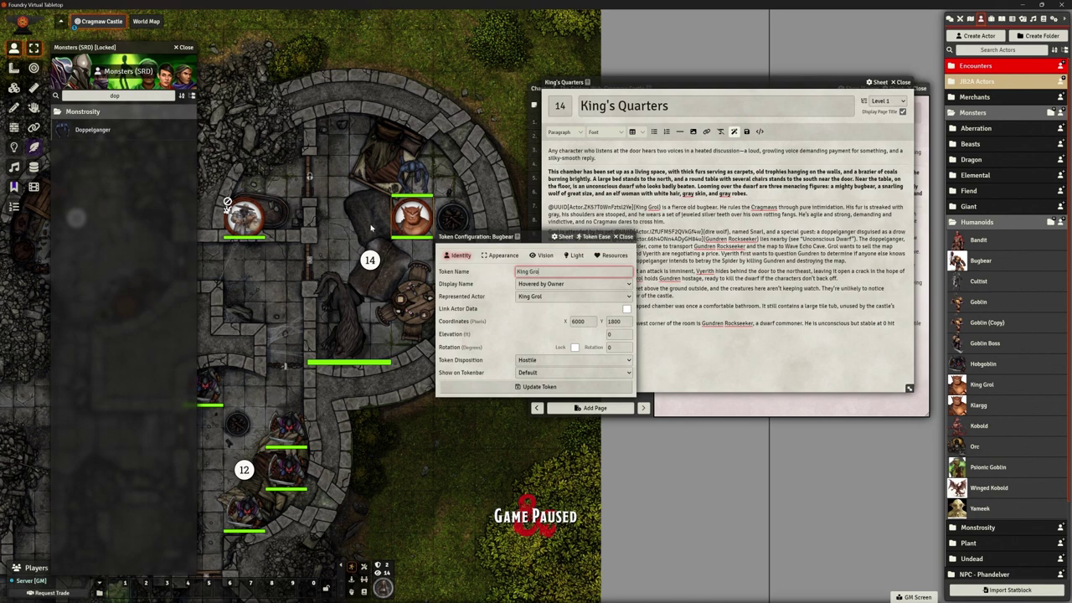
pyautogui.click(539, 386)
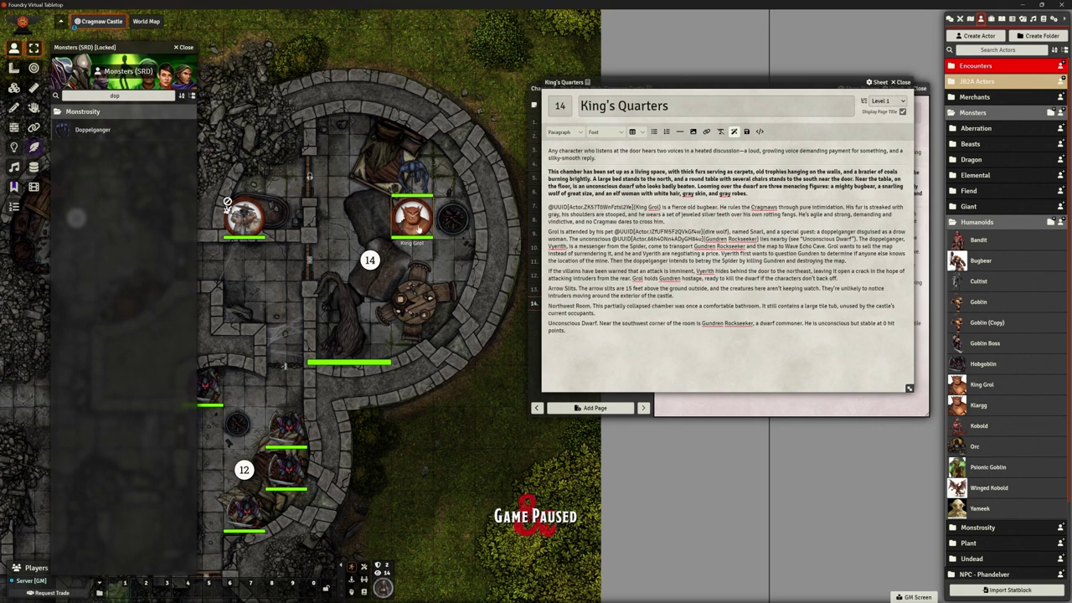
pyautogui.moveTo(416, 219); pyautogui.dragTo(413, 259)
pyautogui.moveTo(419, 194); pyautogui.dragTo(457, 254)
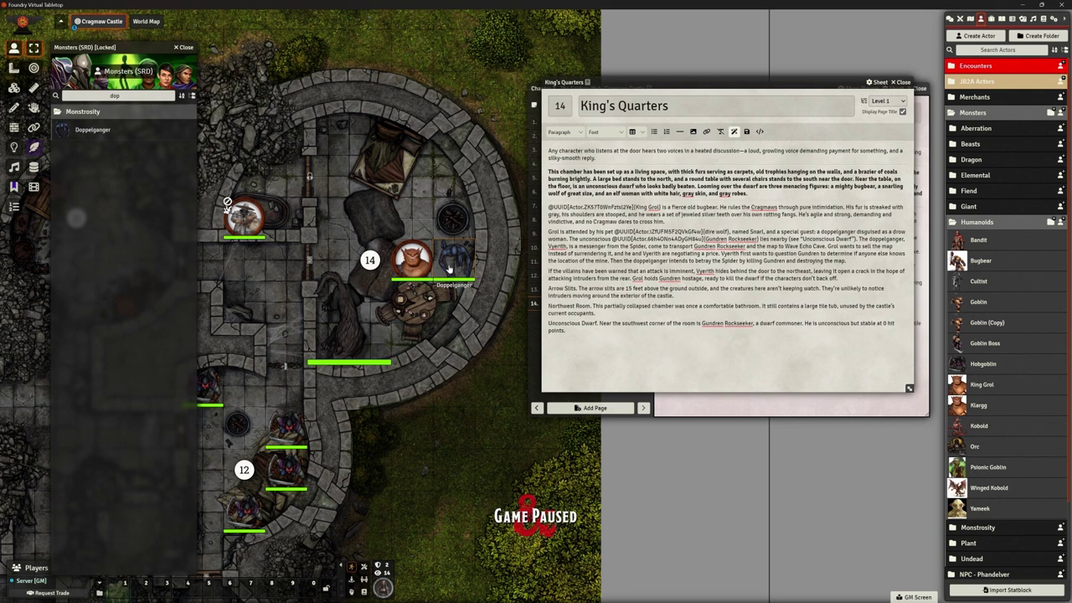
# Examine areas 12 to 14 and the walls around King's Quarters, and close the Monsters (SRD) compendium
pyautogui.press('Down')
pyautogui.press('Left')
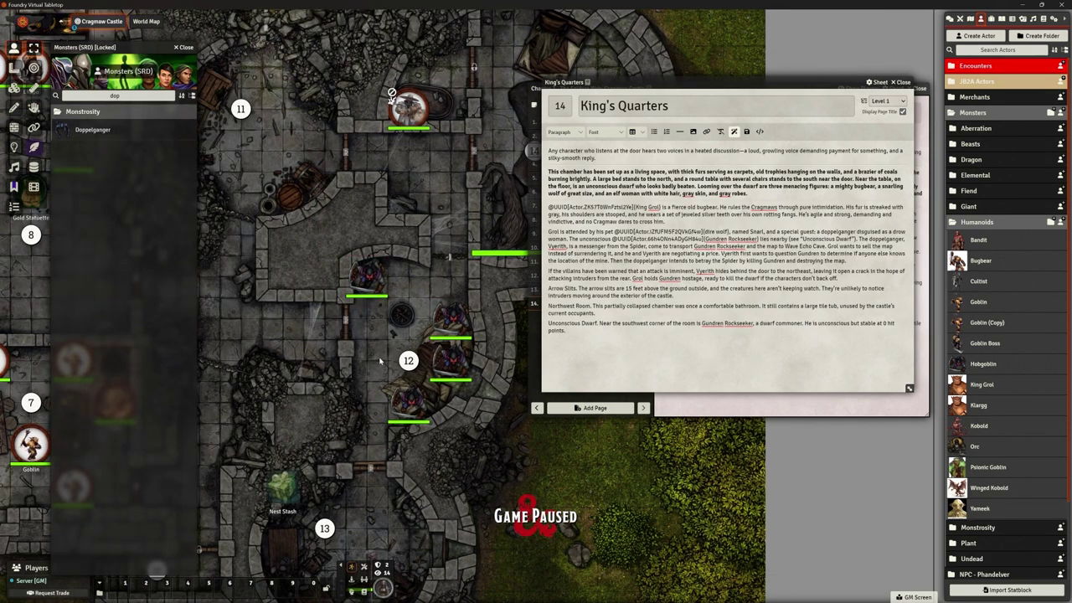
pyautogui.press('Down')
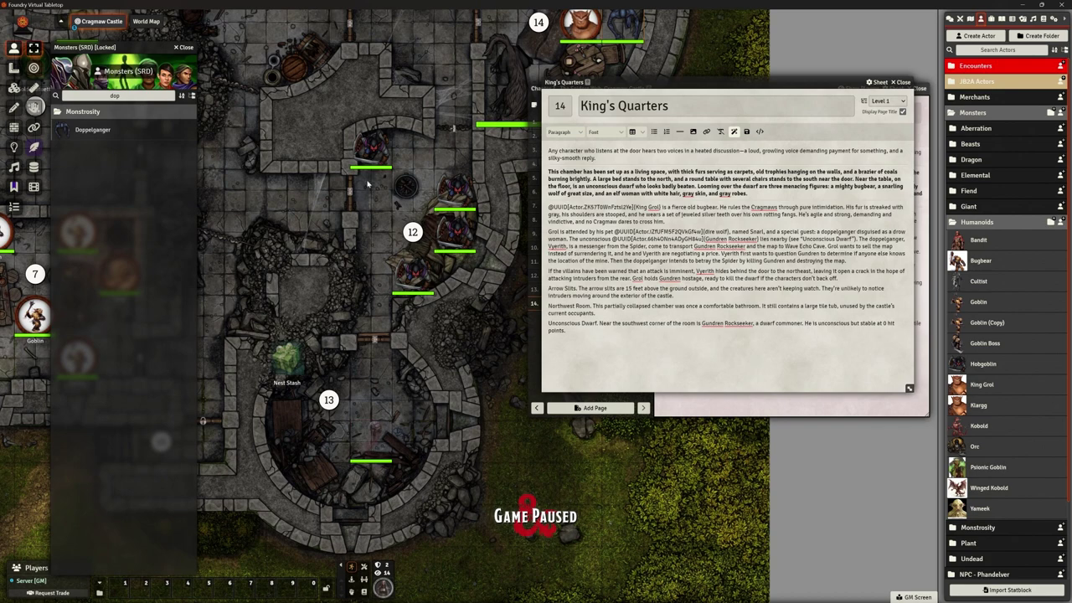
pyautogui.press('Up')
pyautogui.press('Right')
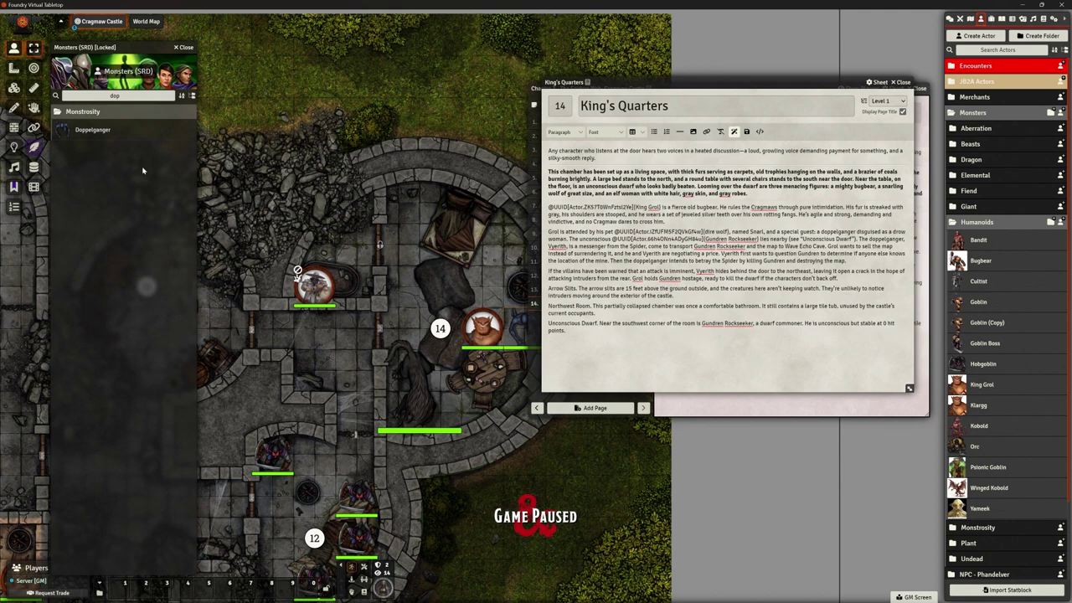
pyautogui.click(14, 126)
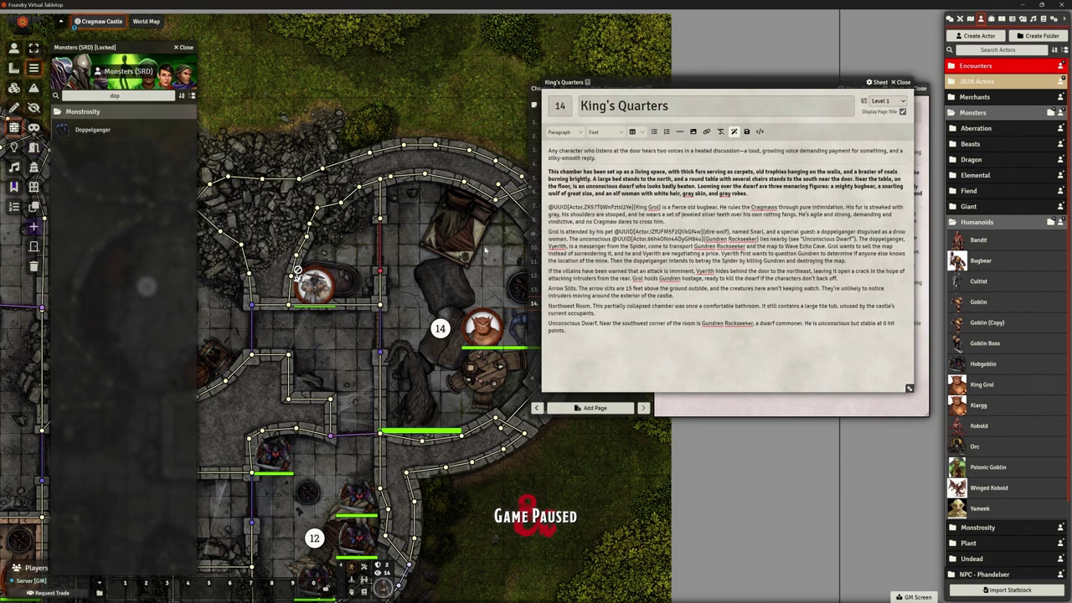
pyautogui.moveTo(484, 249); pyautogui.dragTo(348, 232)
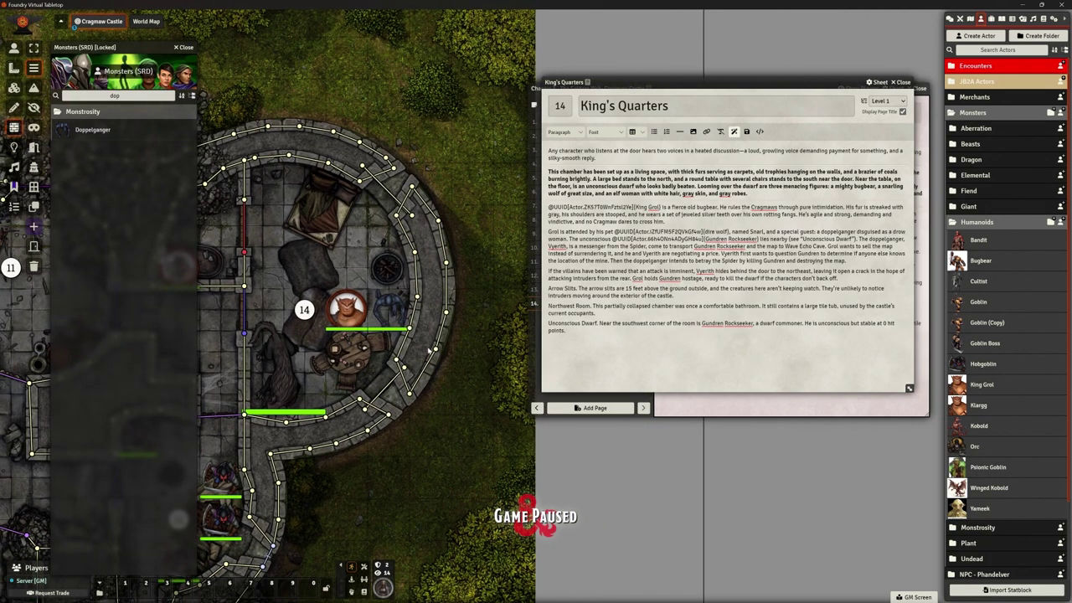
pyautogui.click(184, 47)
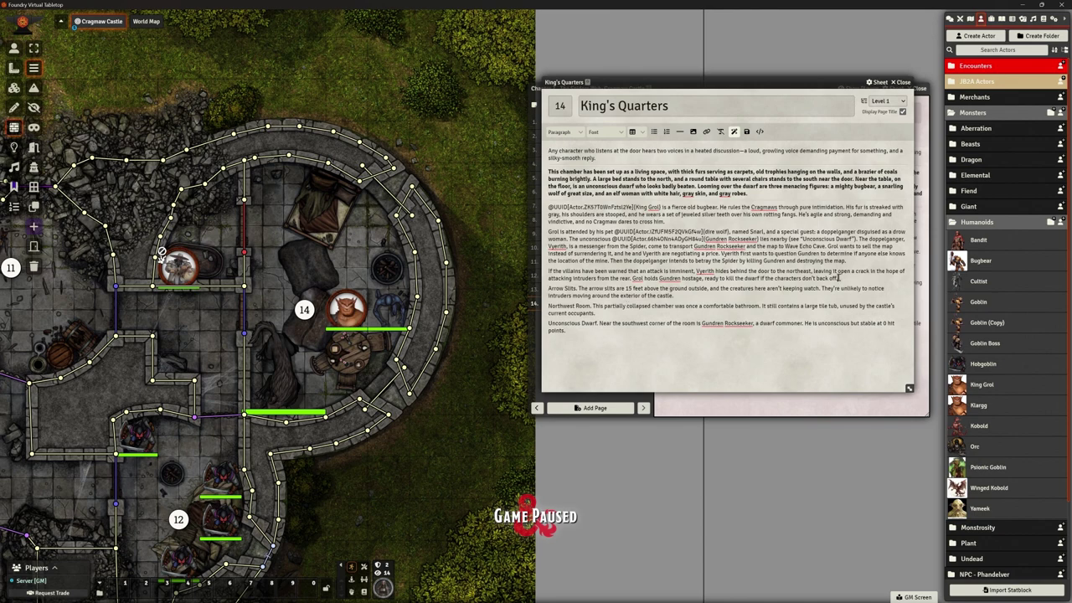
# Insert a blank line above the Arrow Slits paragraph, then save and close the King's Quarters page
pyautogui.press('Return')
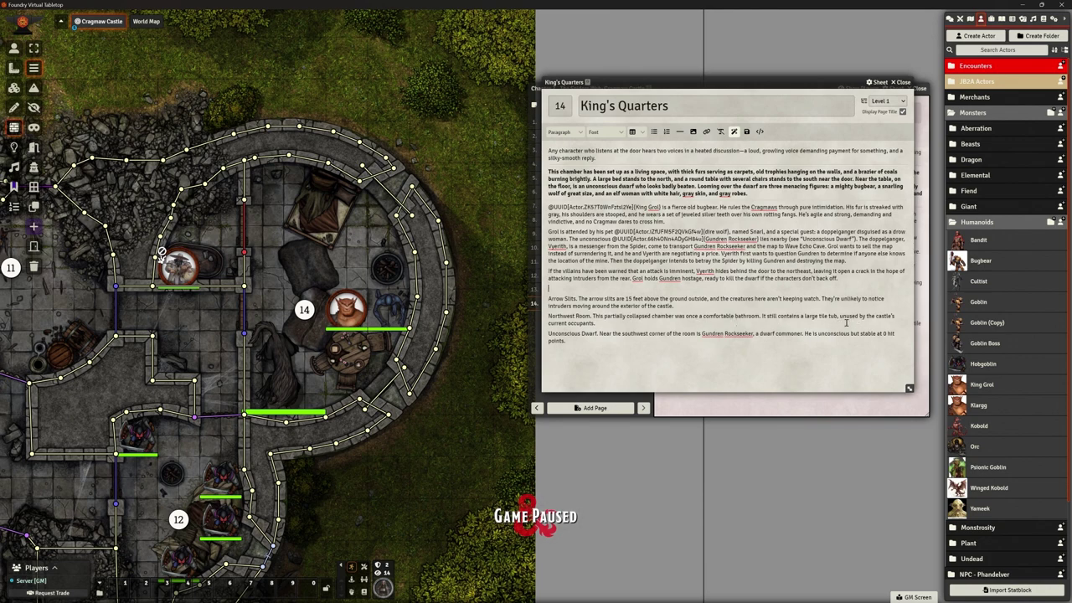
pyautogui.click(620, 323)
pyautogui.click(746, 132)
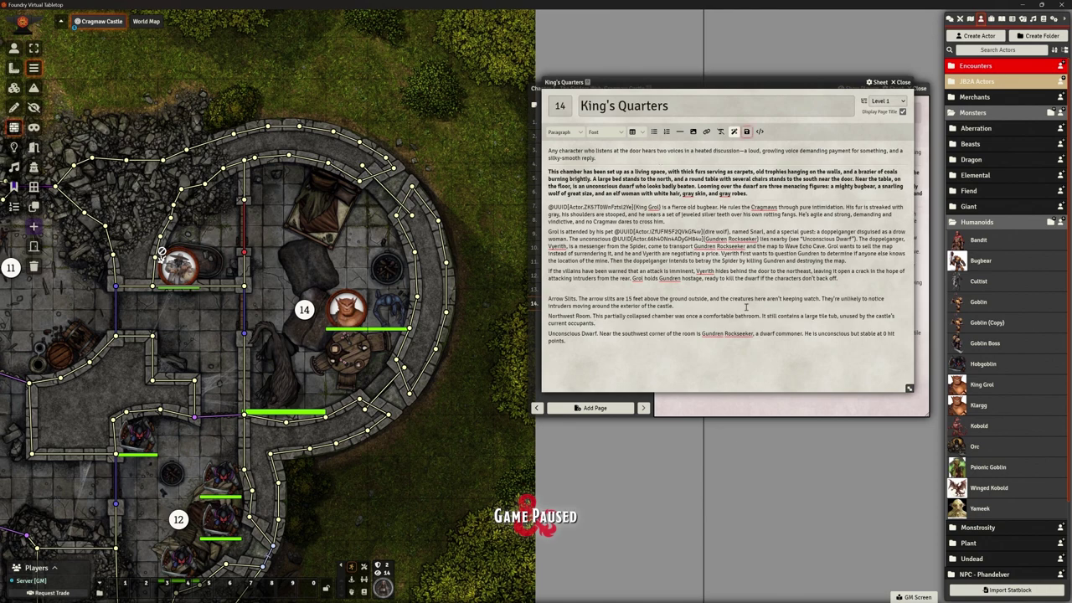
pyautogui.click(902, 82)
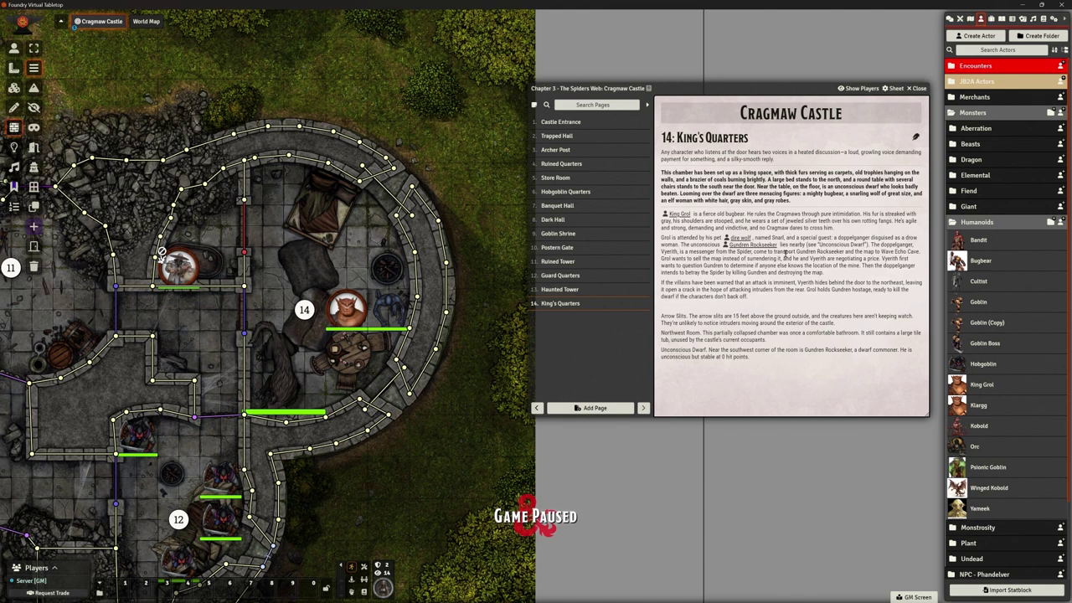
# Review the King's Quarters journal page against area 14 on the map, and close the Cragmaw Castle journal
pyautogui.moveTo(673, 174); pyautogui.dragTo(804, 193)
pyautogui.moveTo(777, 298); pyautogui.dragTo(772, 288)
pyautogui.moveTo(781, 218); pyautogui.dragTo(803, 349)
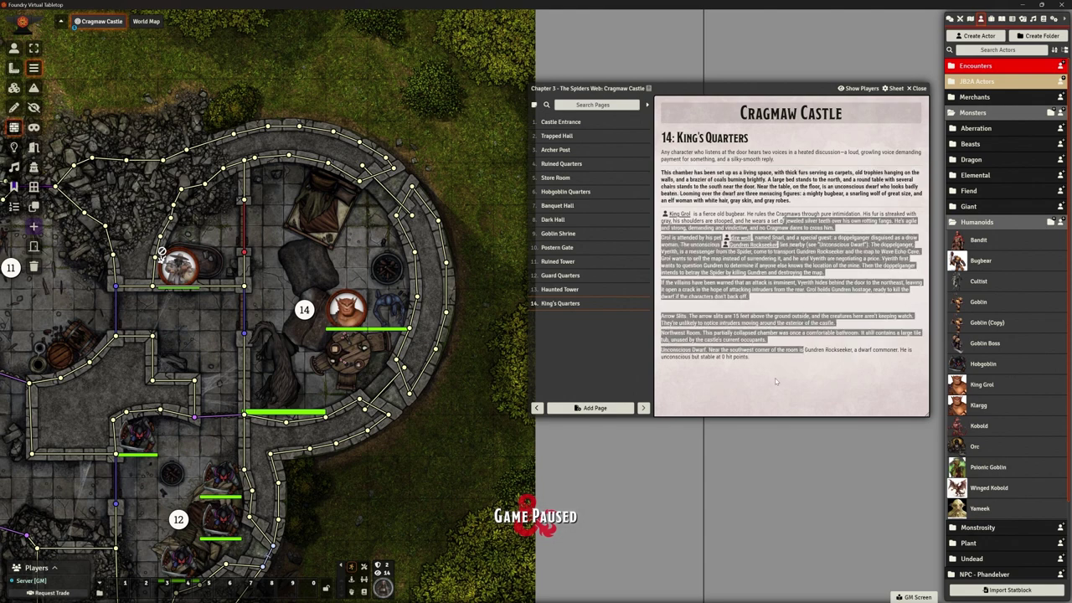
pyautogui.click(733, 279)
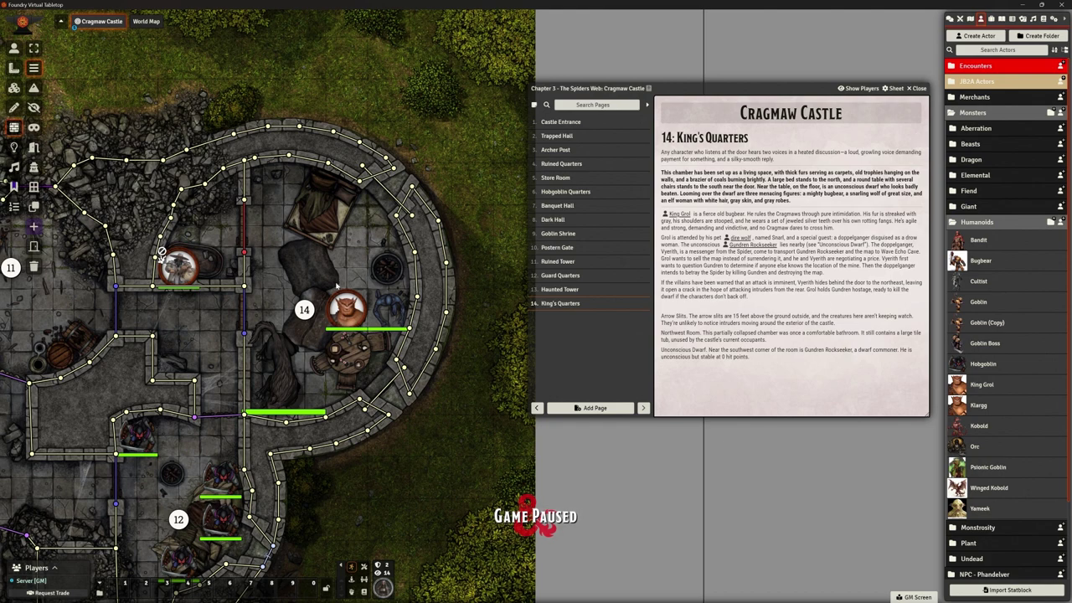
pyautogui.moveTo(321, 279); pyautogui.dragTo(383, 278)
pyautogui.scroll(5, 384, 278)
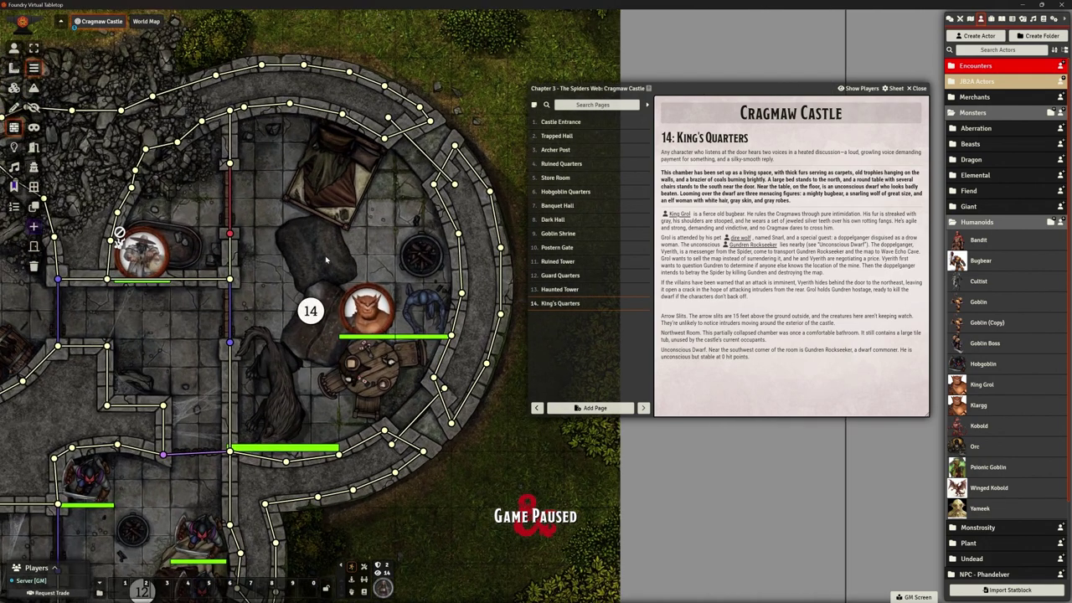
pyautogui.moveTo(302, 246); pyautogui.dragTo(321, 247)
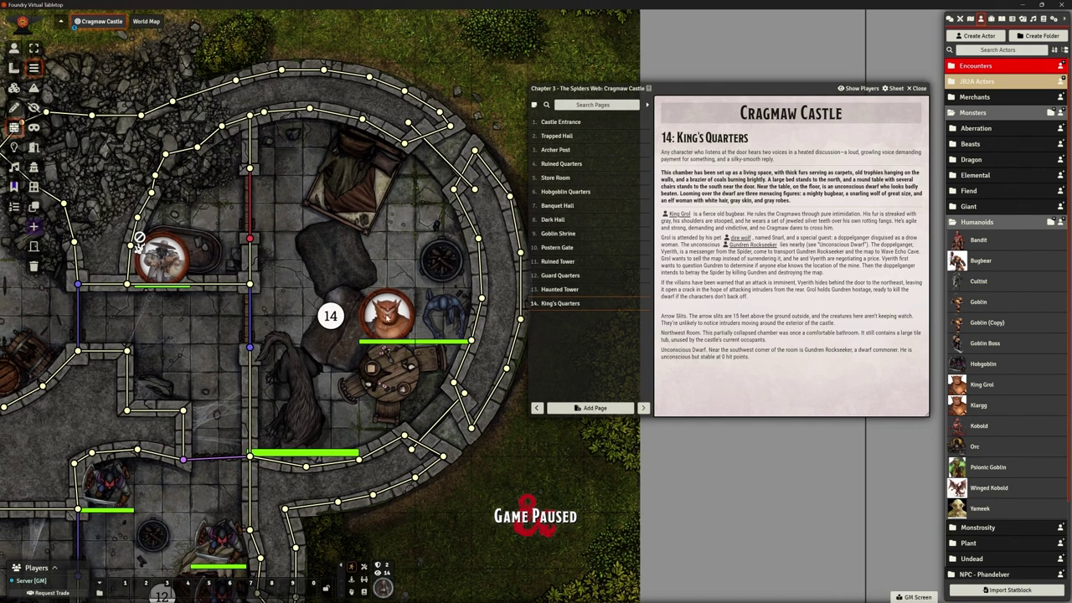
pyautogui.scroll(-4, 370, 245)
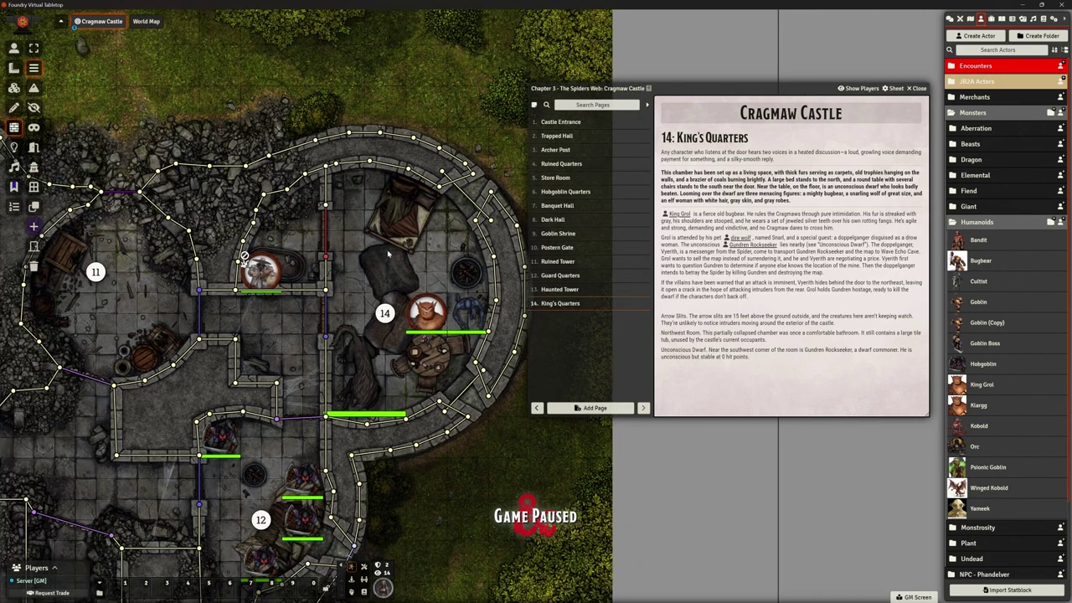
pyautogui.scroll(-1, 378, 255)
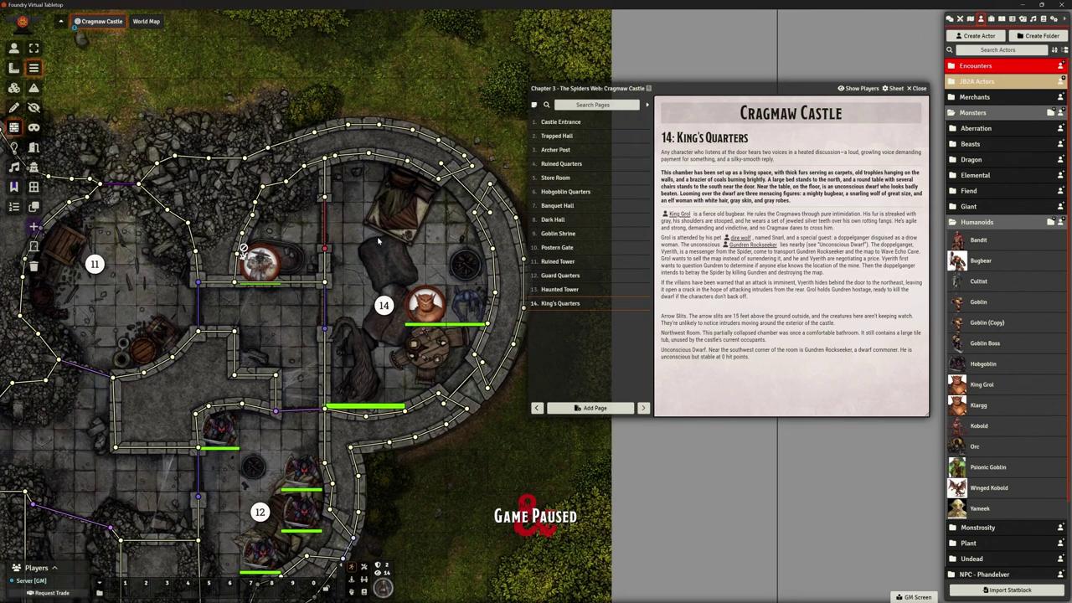
pyautogui.click(918, 89)
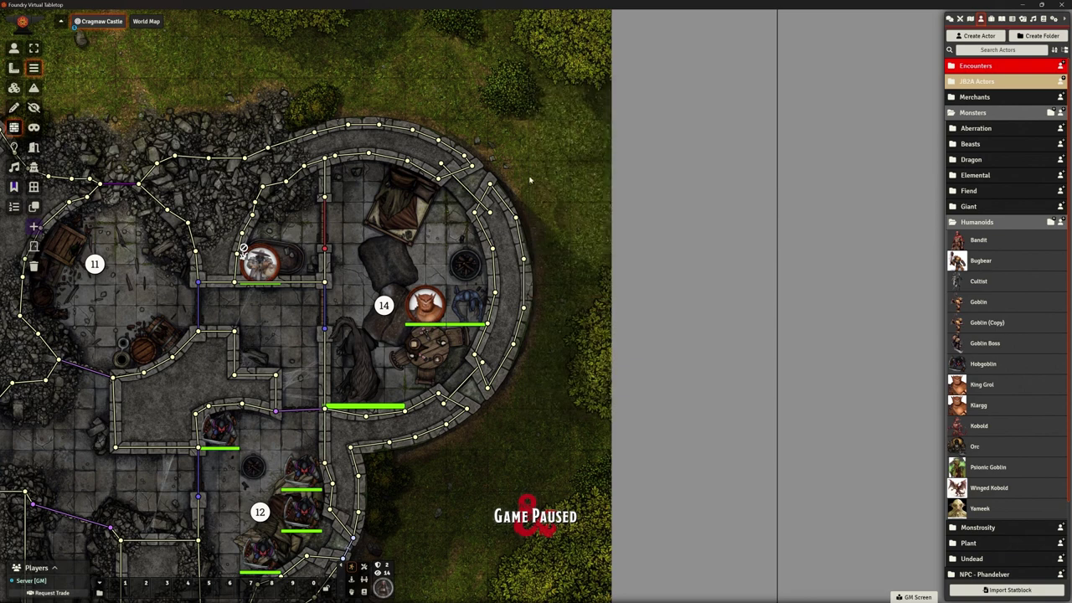
# Look over the whole castle map and close the Vyerith token's character sheet
pyautogui.scroll(-5, 658, 243)
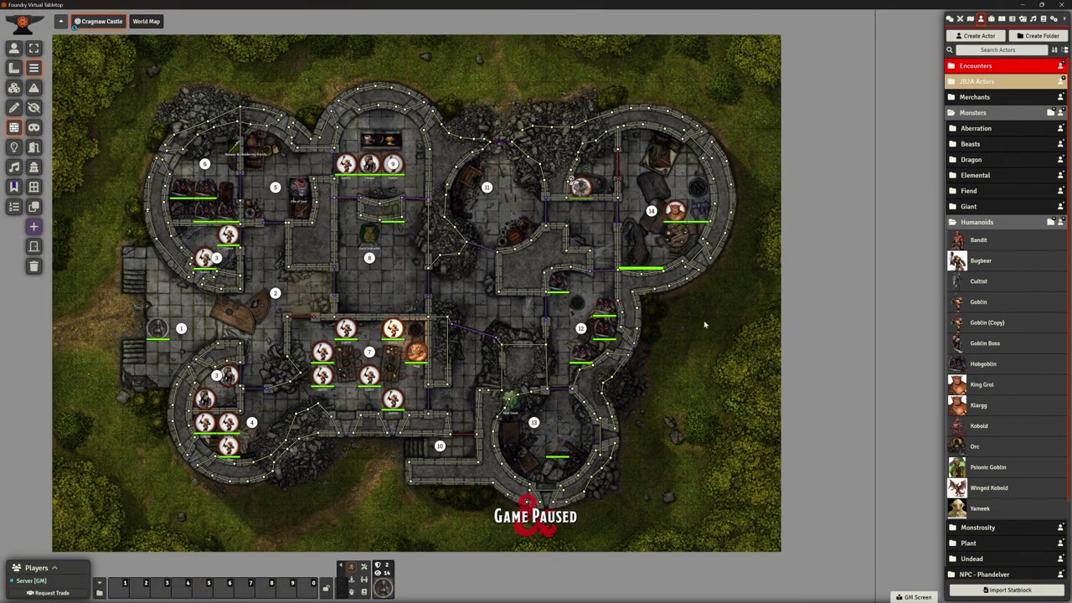
pyautogui.scroll(6, 726, 289)
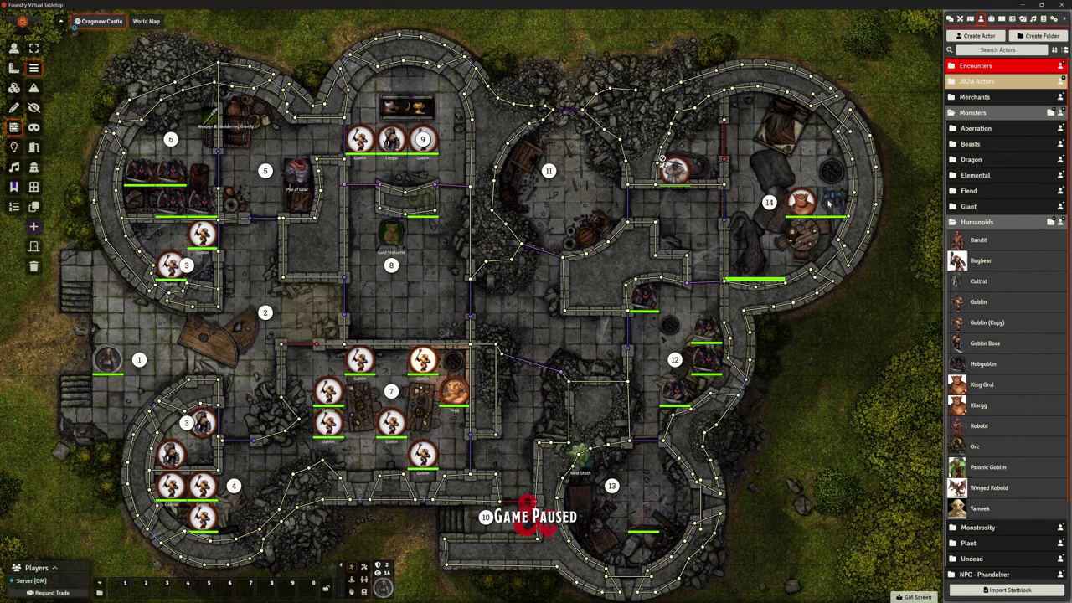
pyautogui.press('alt')
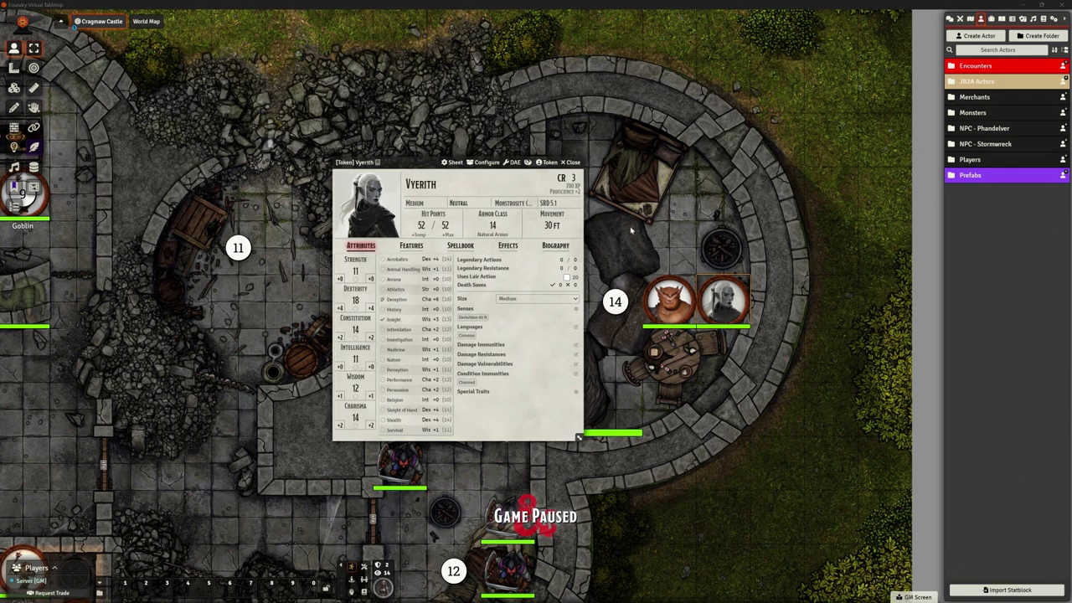
pyautogui.click(572, 161)
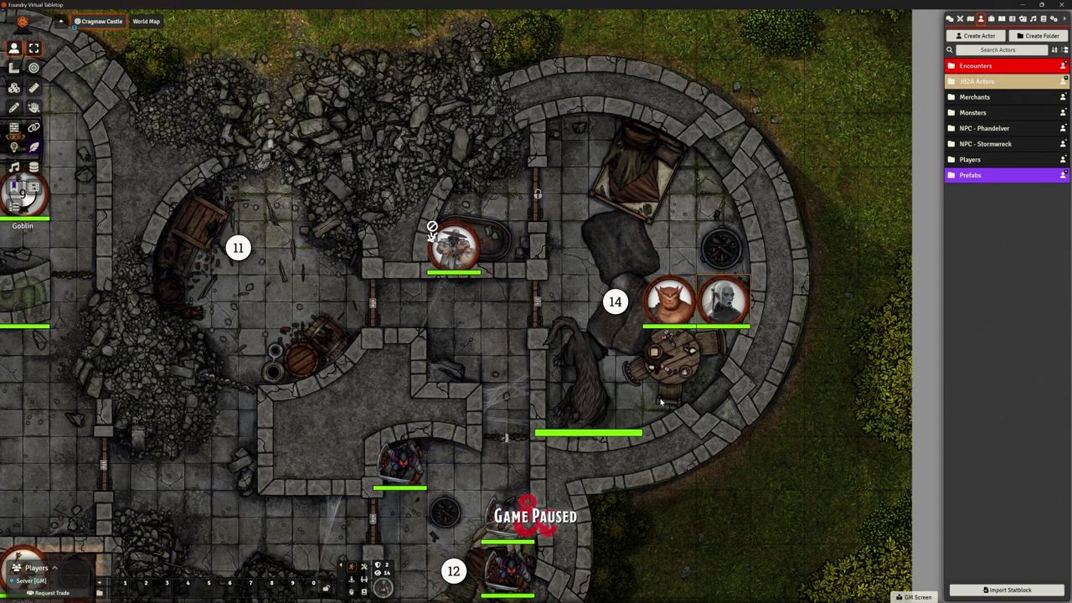
# Examine the token and treasure placement across the castle, from the banquet hall in area 7 to areas 11 to 14
pyautogui.press('Left')
pyautogui.press('Down')
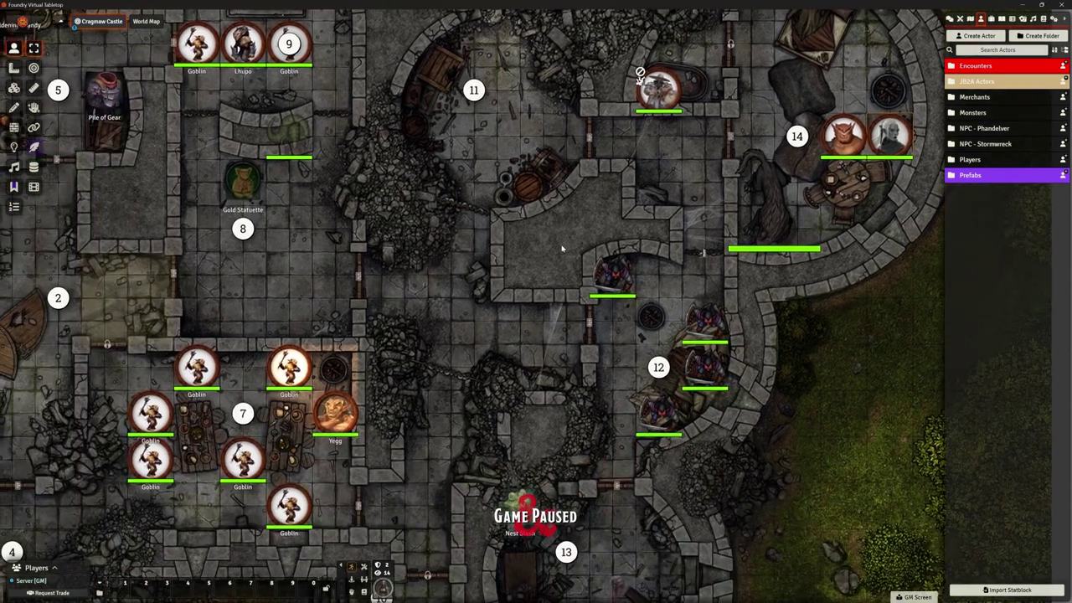
pyautogui.press('Left')
pyautogui.press('Down')
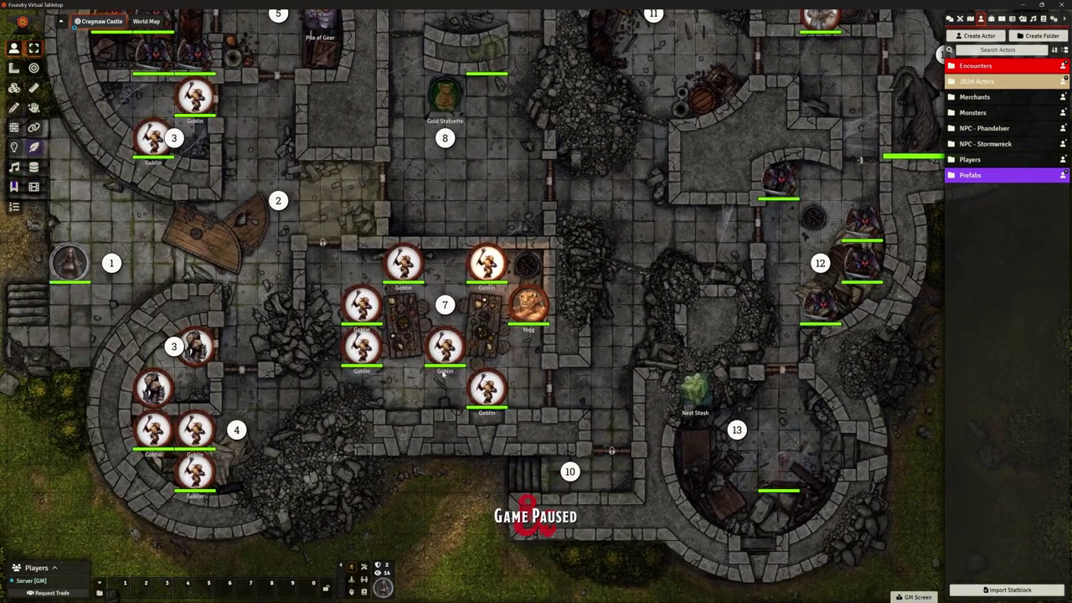
pyautogui.scroll(3, 442, 372)
pyautogui.press('Left')
pyautogui.press('Down')
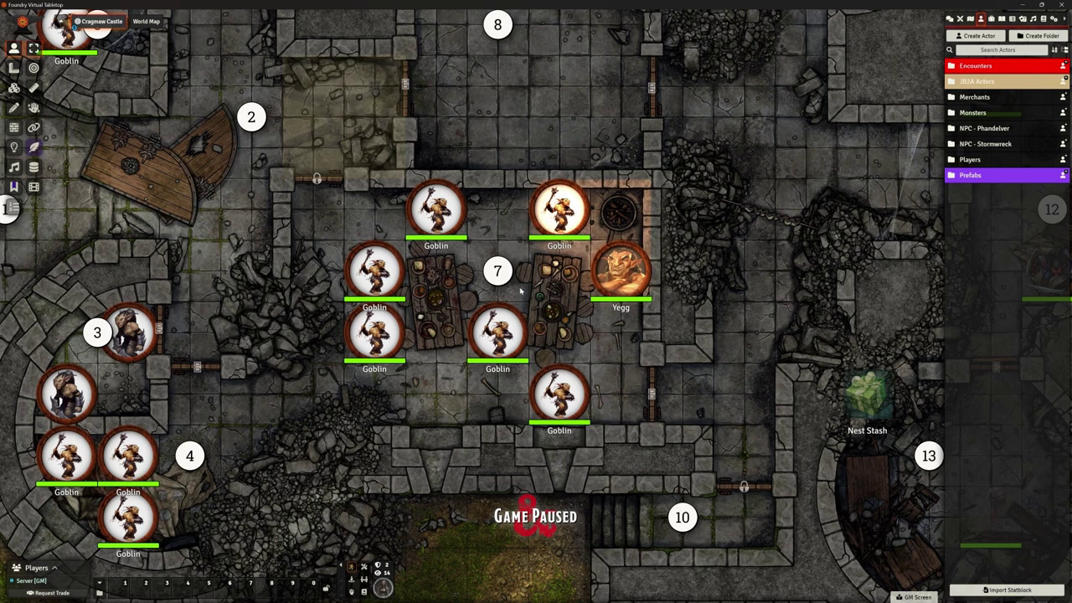
pyautogui.scroll(-6, 520, 291)
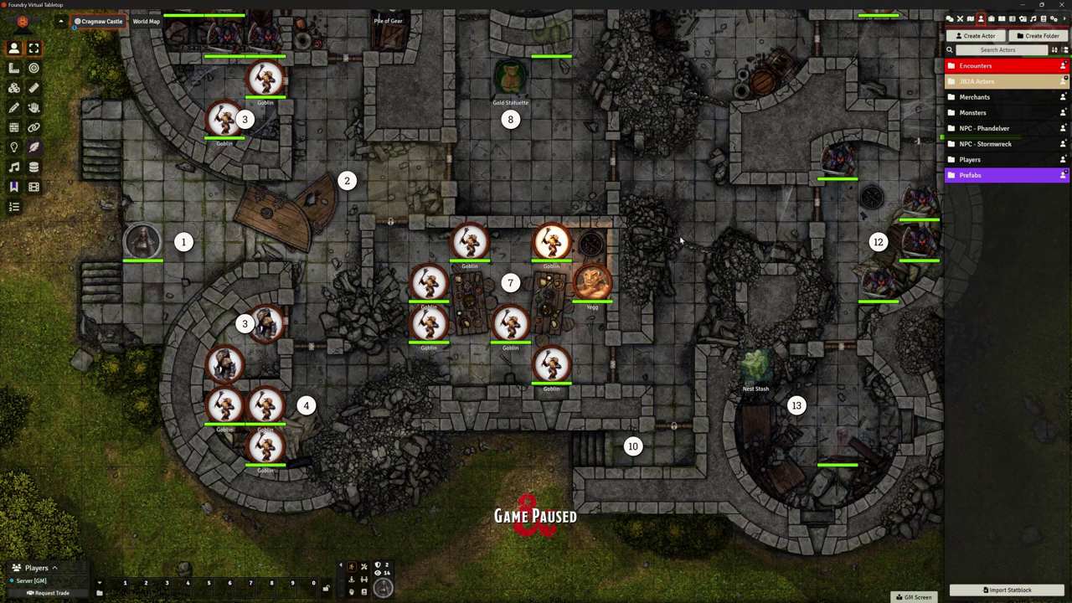
pyautogui.scroll(5, 638, 326)
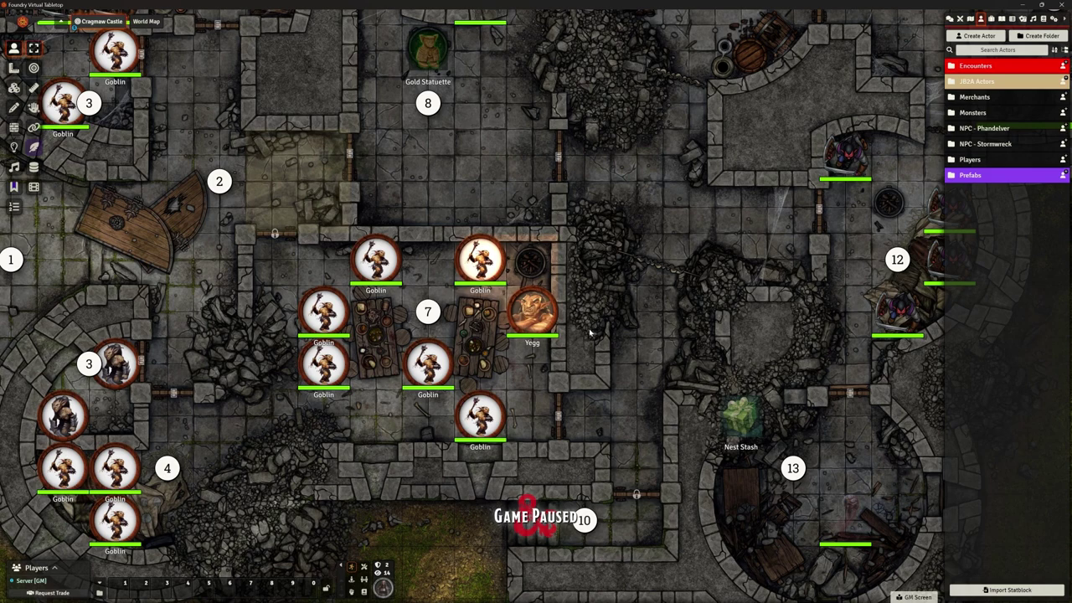
pyautogui.moveTo(425, 167); pyautogui.dragTo(494, 176)
pyautogui.scroll(-6, 727, 222)
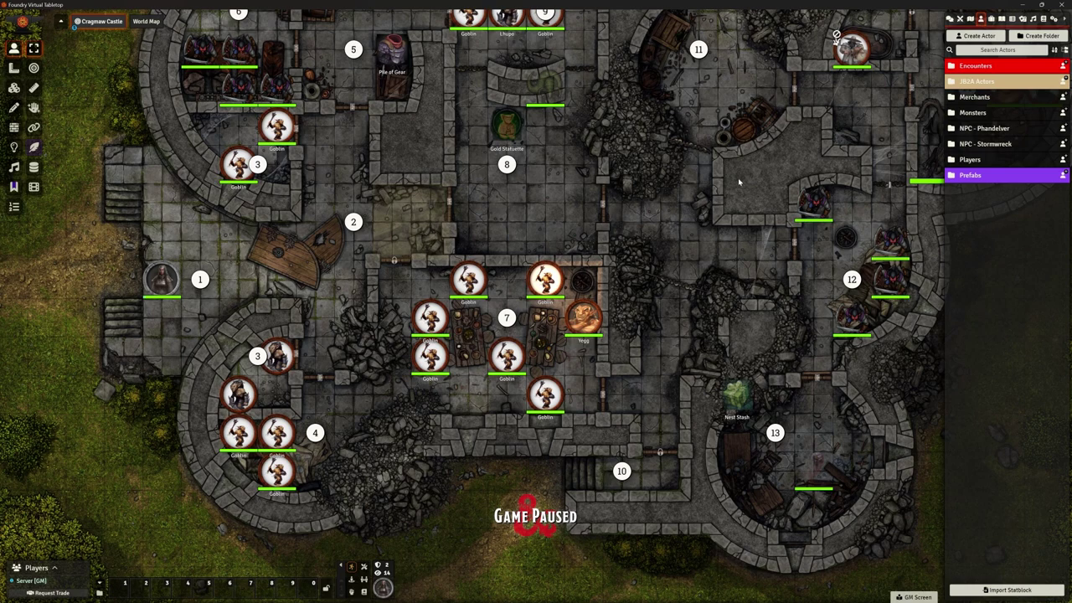
pyautogui.moveTo(737, 177); pyautogui.dragTo(567, 293)
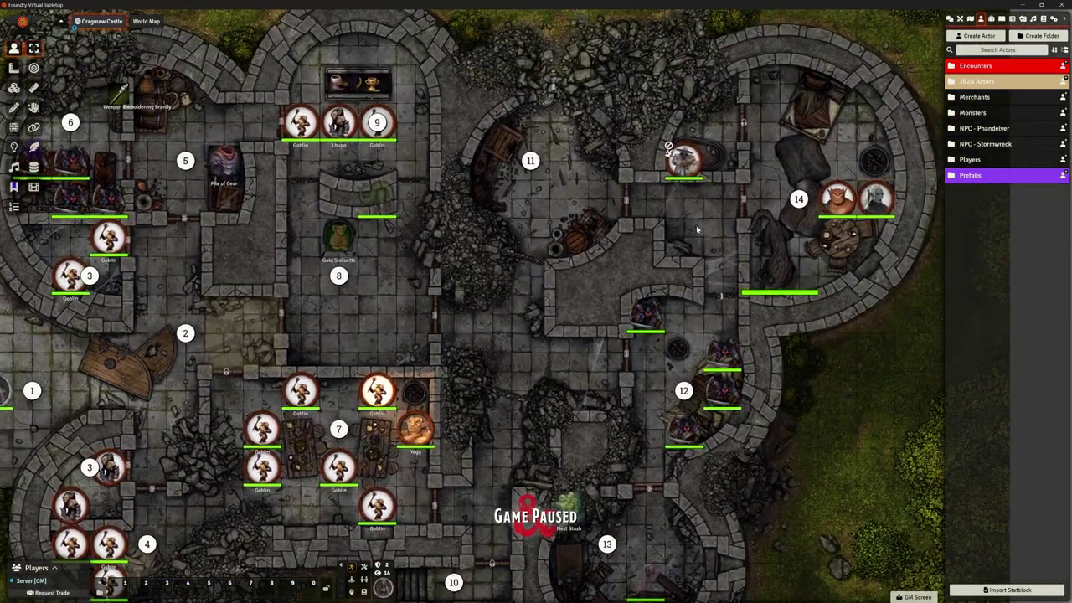
pyautogui.moveTo(700, 219); pyautogui.dragTo(644, 282)
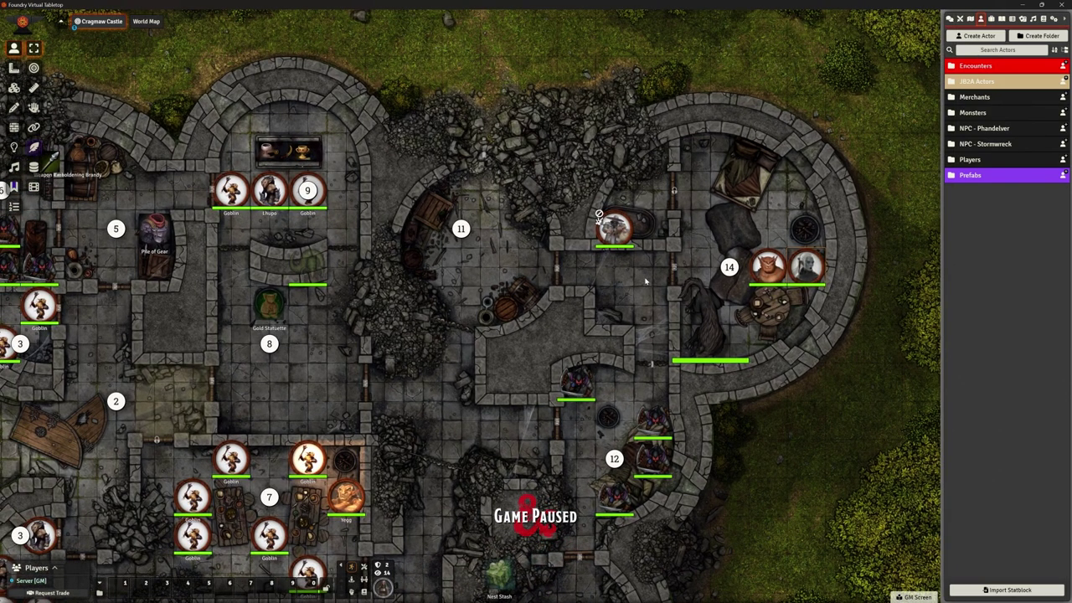